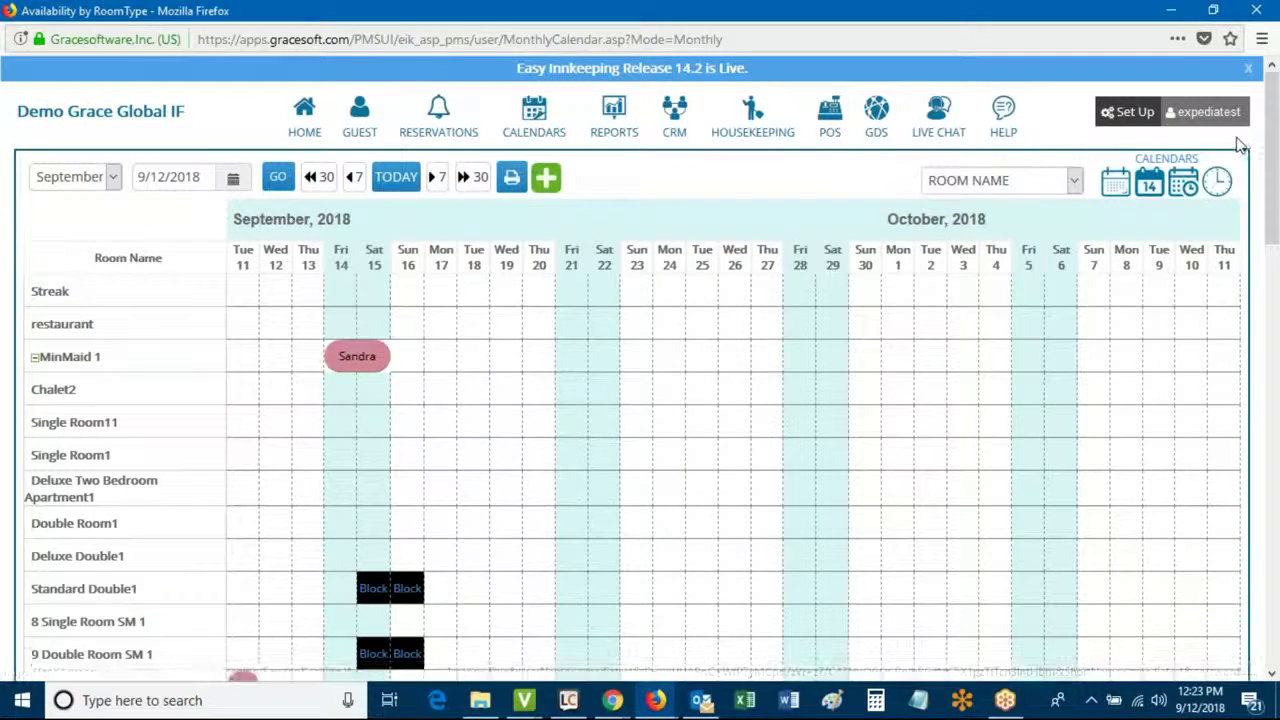
Open the front office unit setup and sort the rooms list by room type.
left_click(1128, 117)
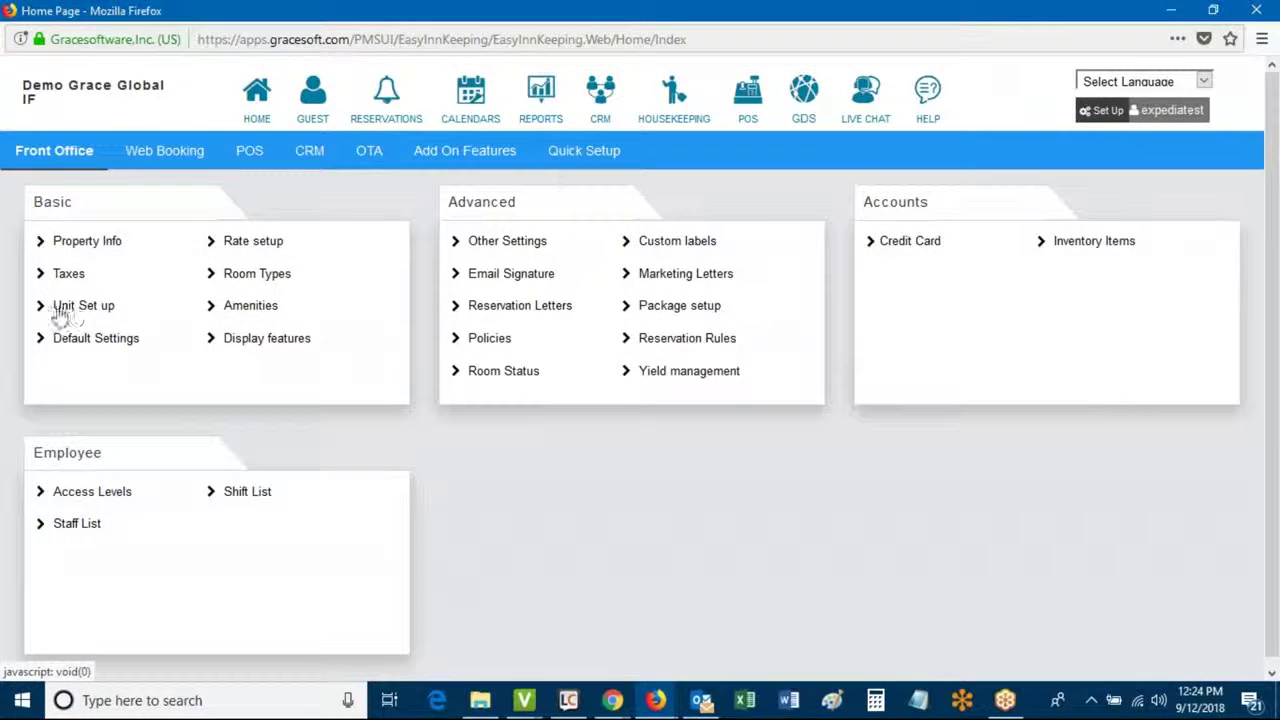
left_click(77, 307)
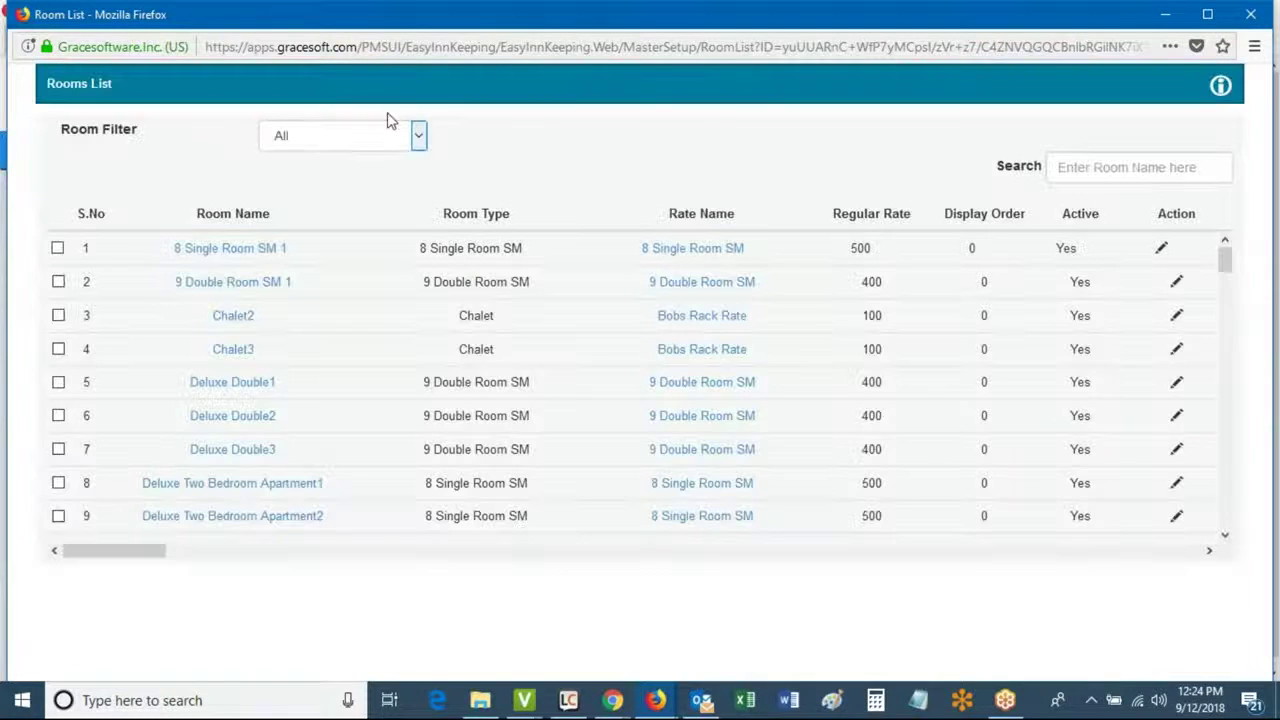
double_click(468, 214)
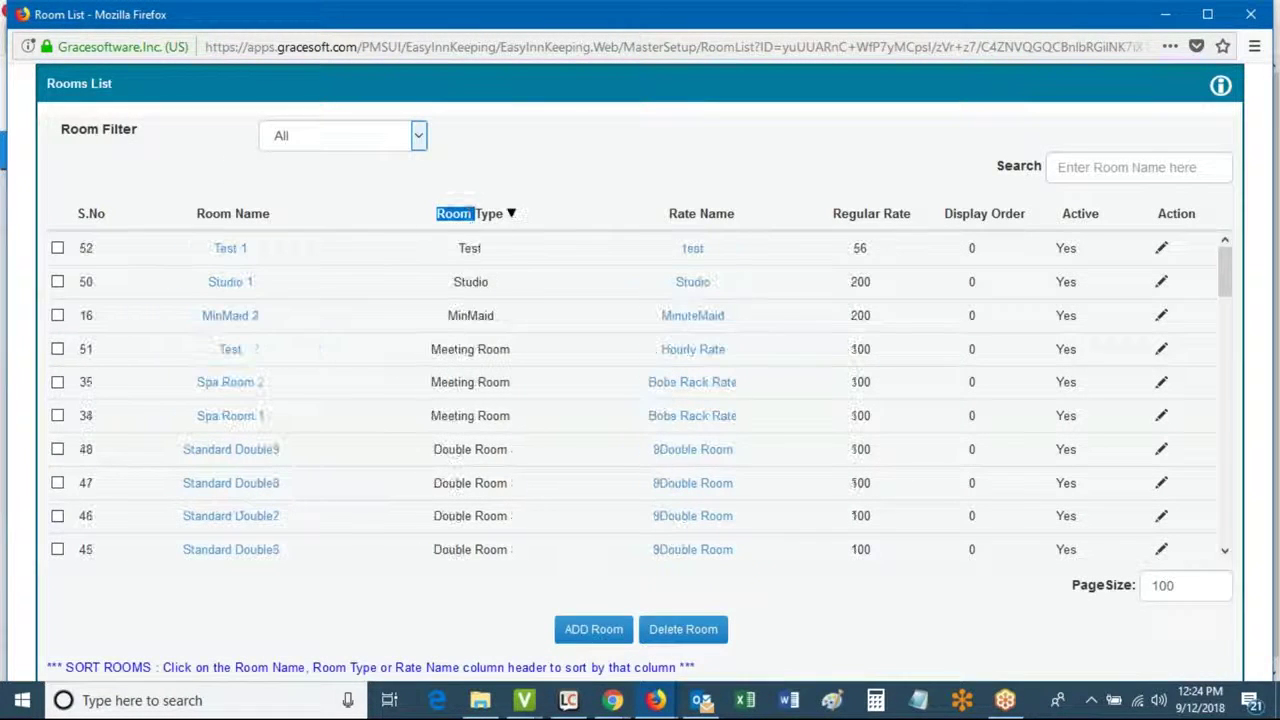
Examine the rooms list from the MinMaid to the Deluxe bed room entries, comparing each room type with its rate name.
double_click(447, 317)
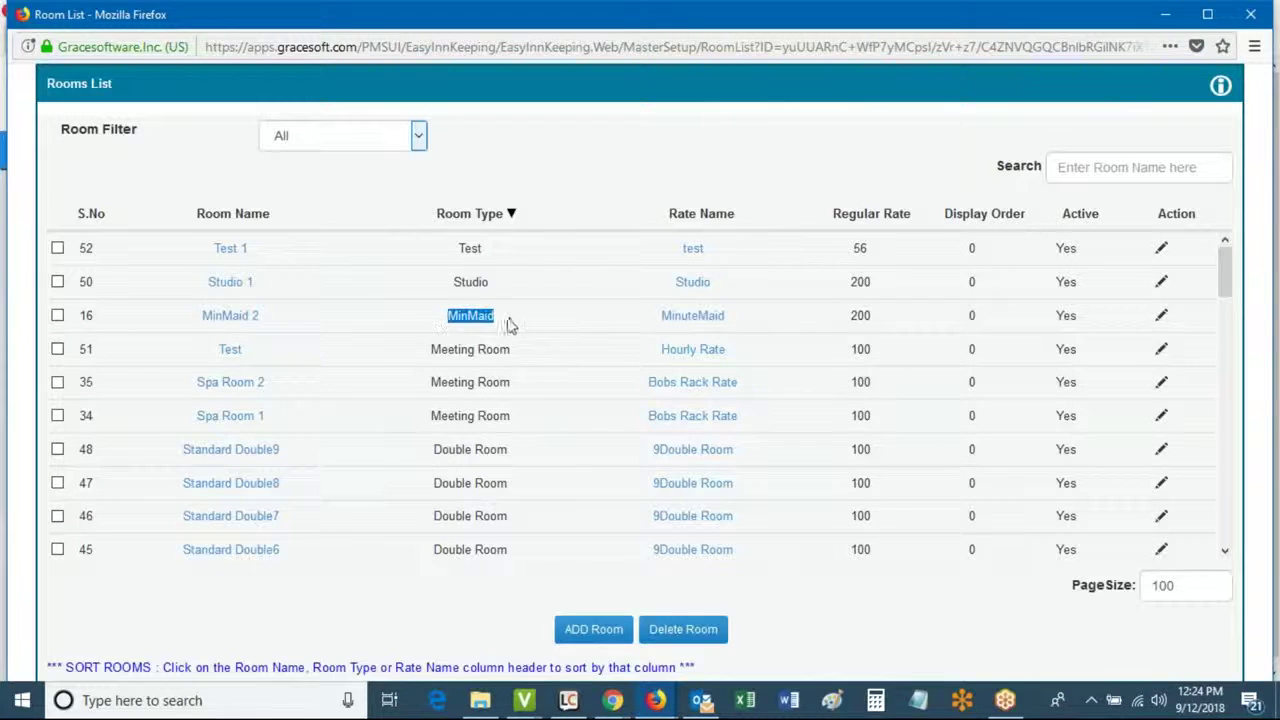
left_click_drag(435, 451, 752, 460)
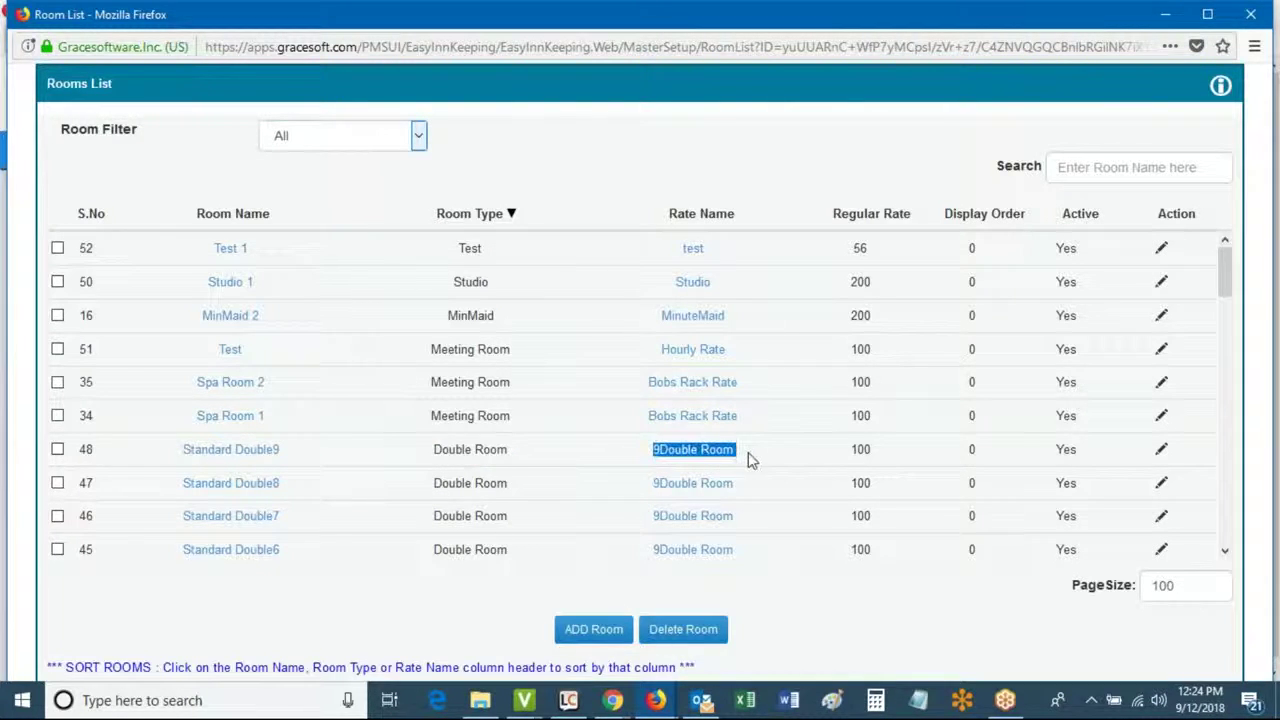
scroll(634, 510, "down", 4)
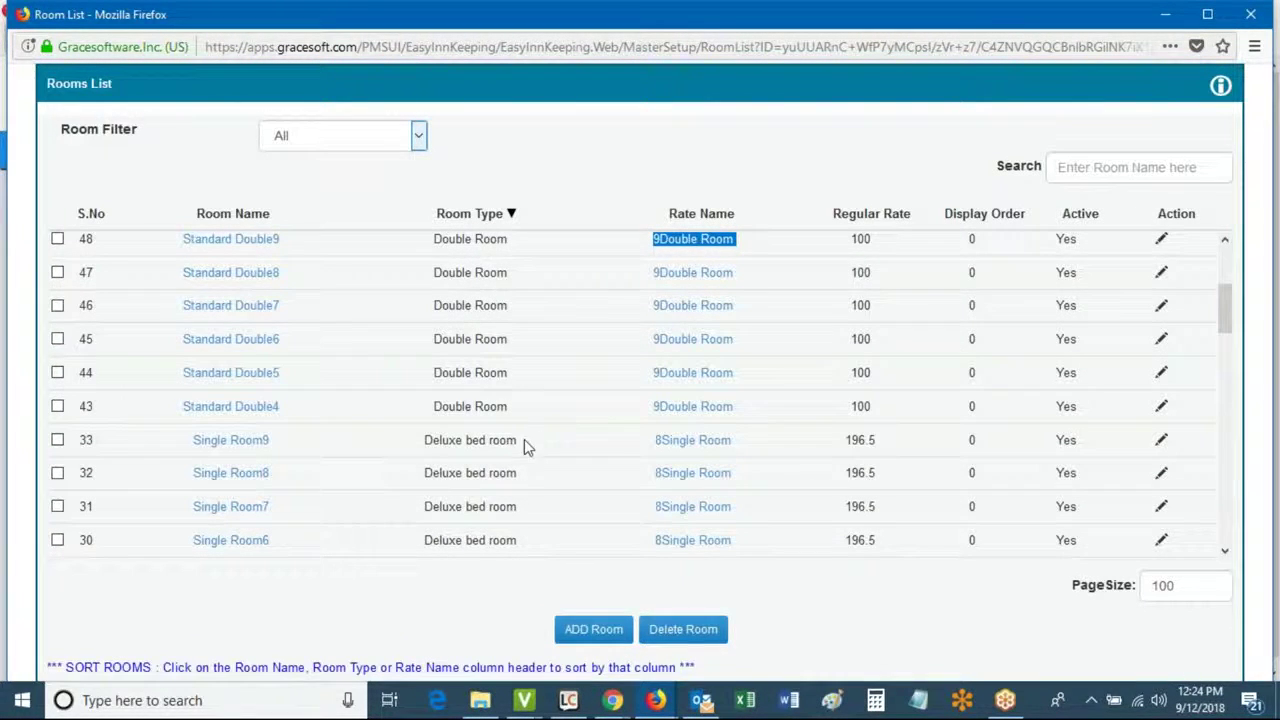
scroll(602, 437, "down", 2)
scroll(602, 437, "down", 4)
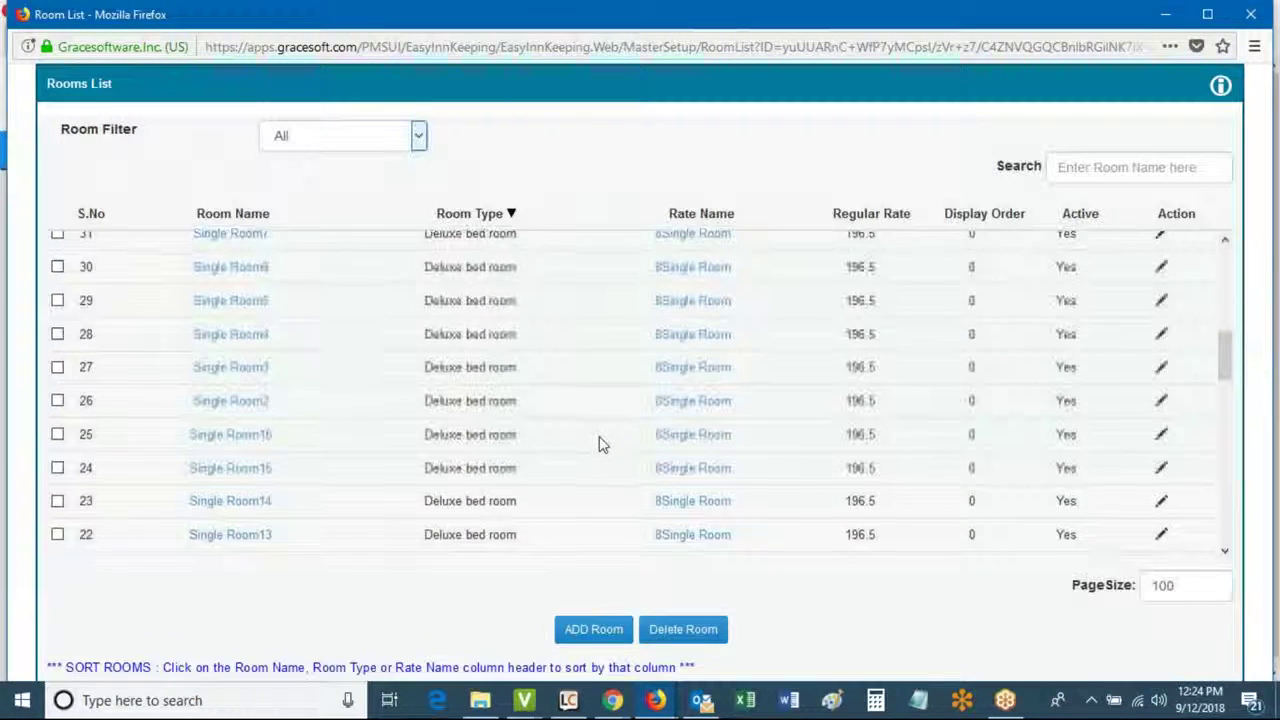
scroll(600, 445, "down", 3)
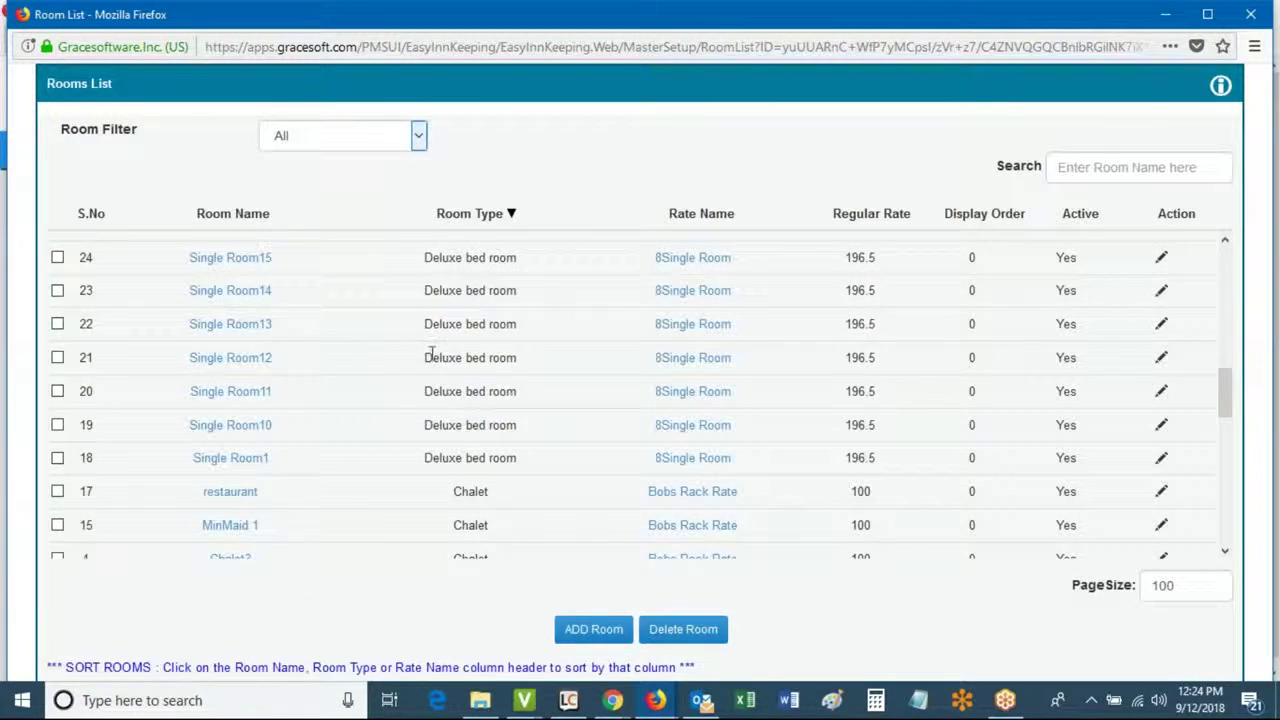
left_click_drag(428, 367, 524, 367)
left_click_drag(636, 366, 757, 371)
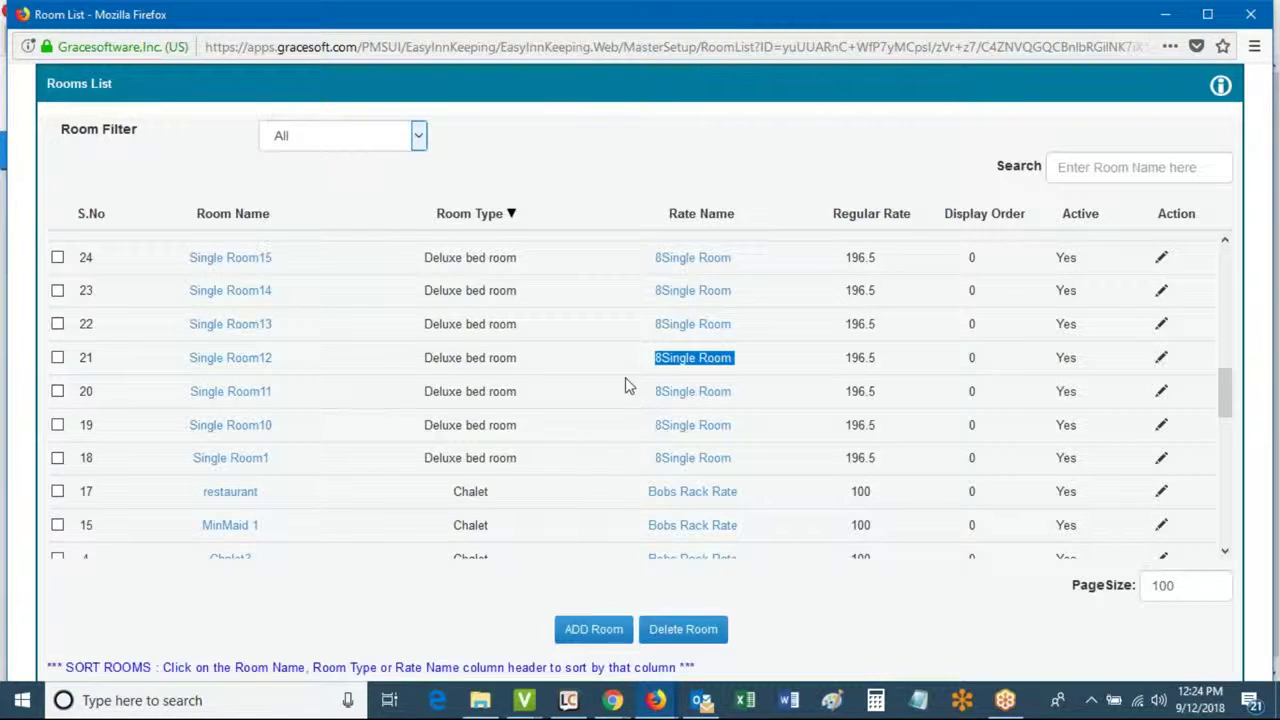
left_click_drag(640, 363, 738, 366)
left_click_drag(420, 260, 530, 272)
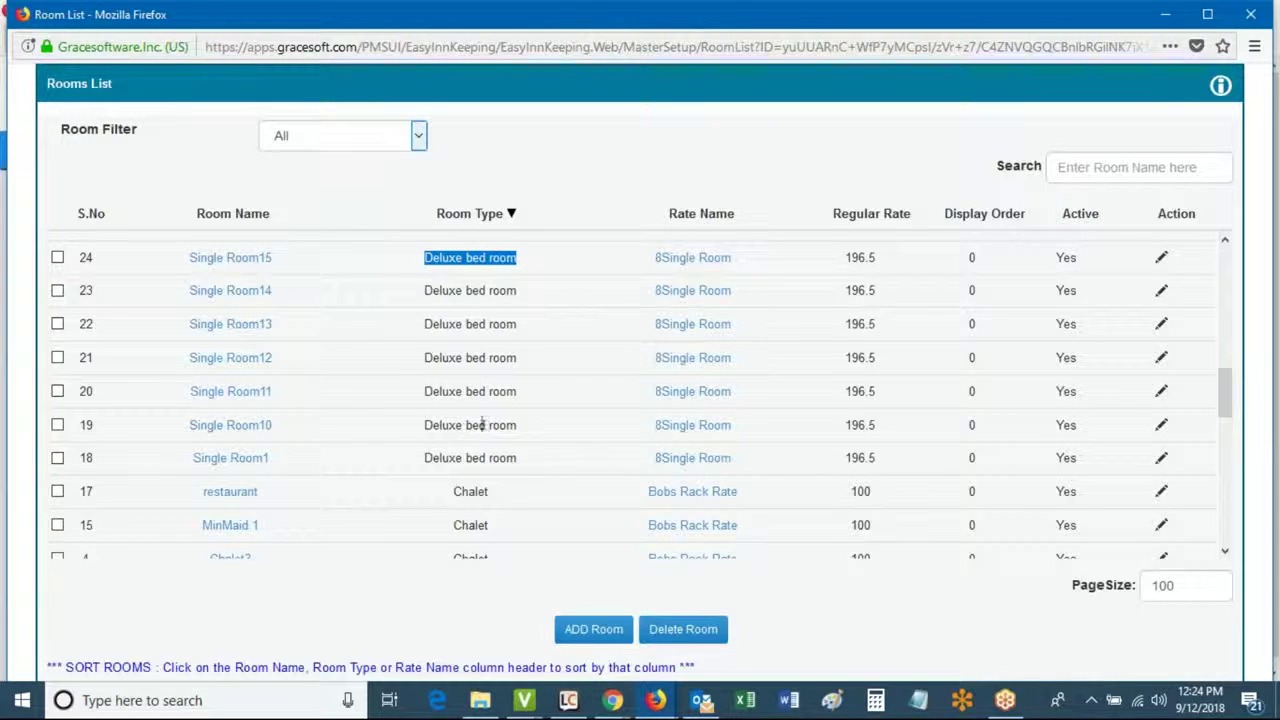
Check which room type and rate name are assigned to Single Room14.
scroll(555, 450, "down", 2)
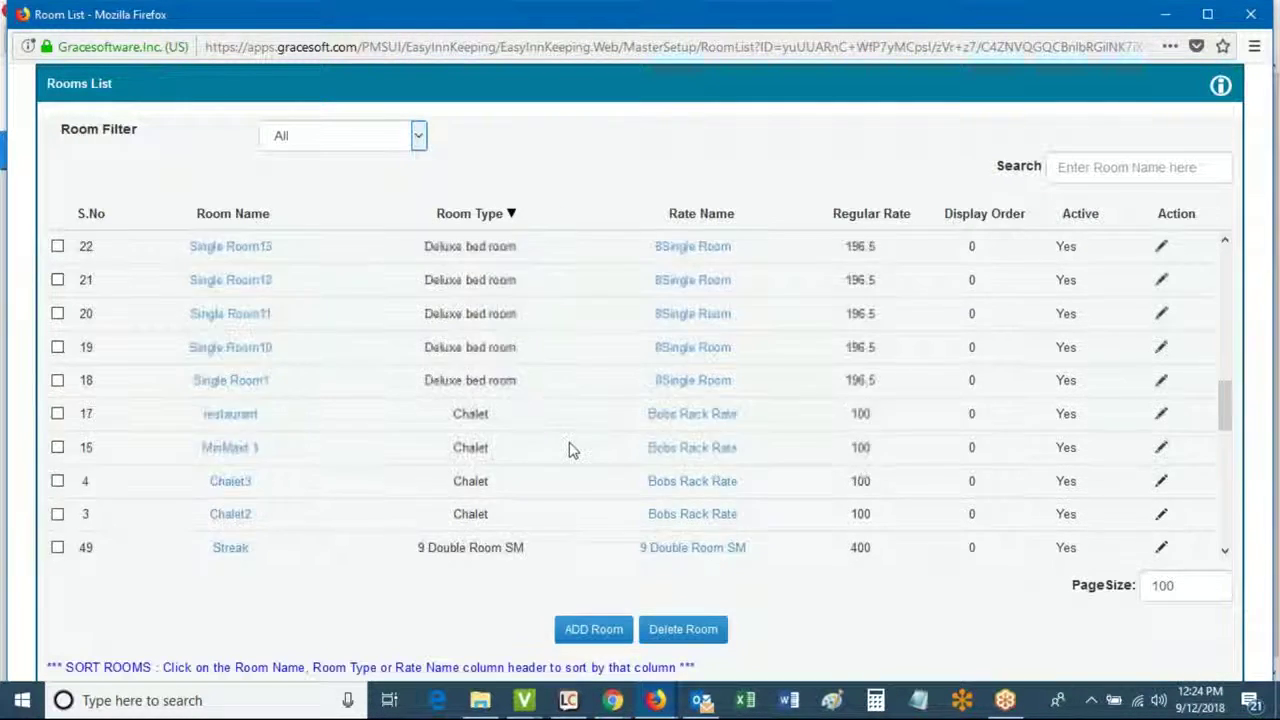
scroll(535, 400, "up", 3)
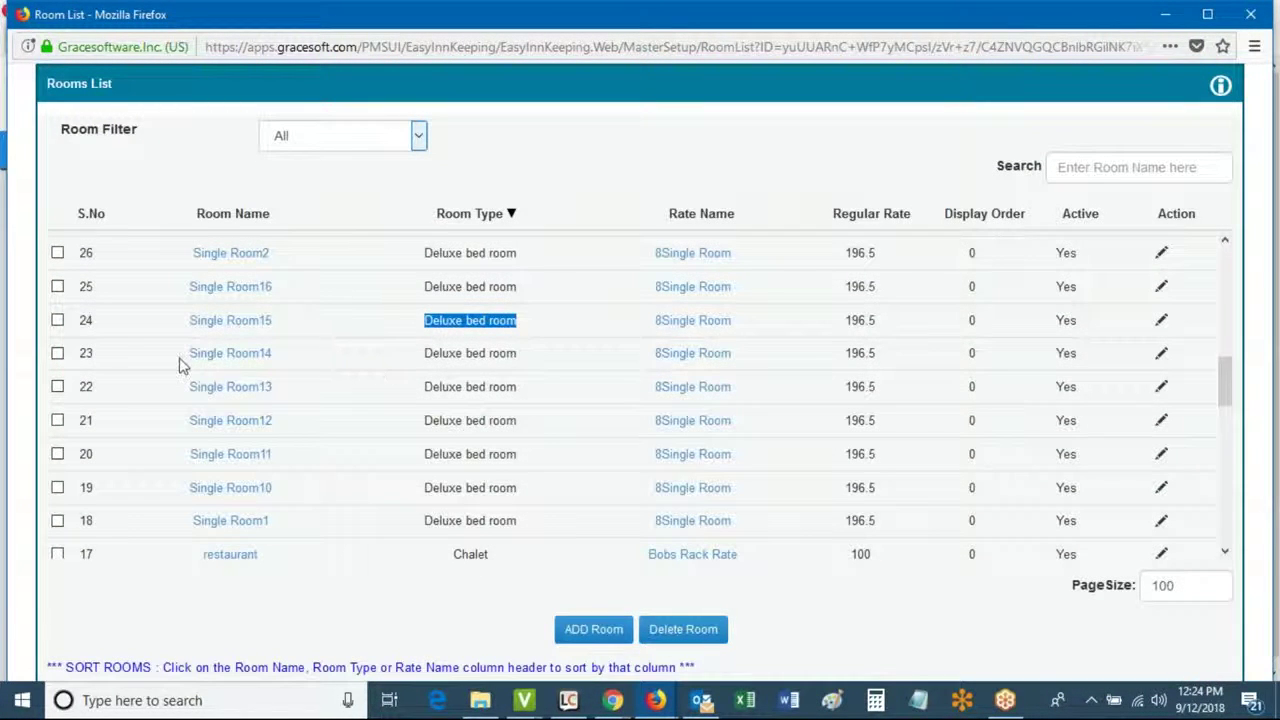
left_click_drag(189, 353, 257, 353)
left_click_drag(655, 354, 748, 357)
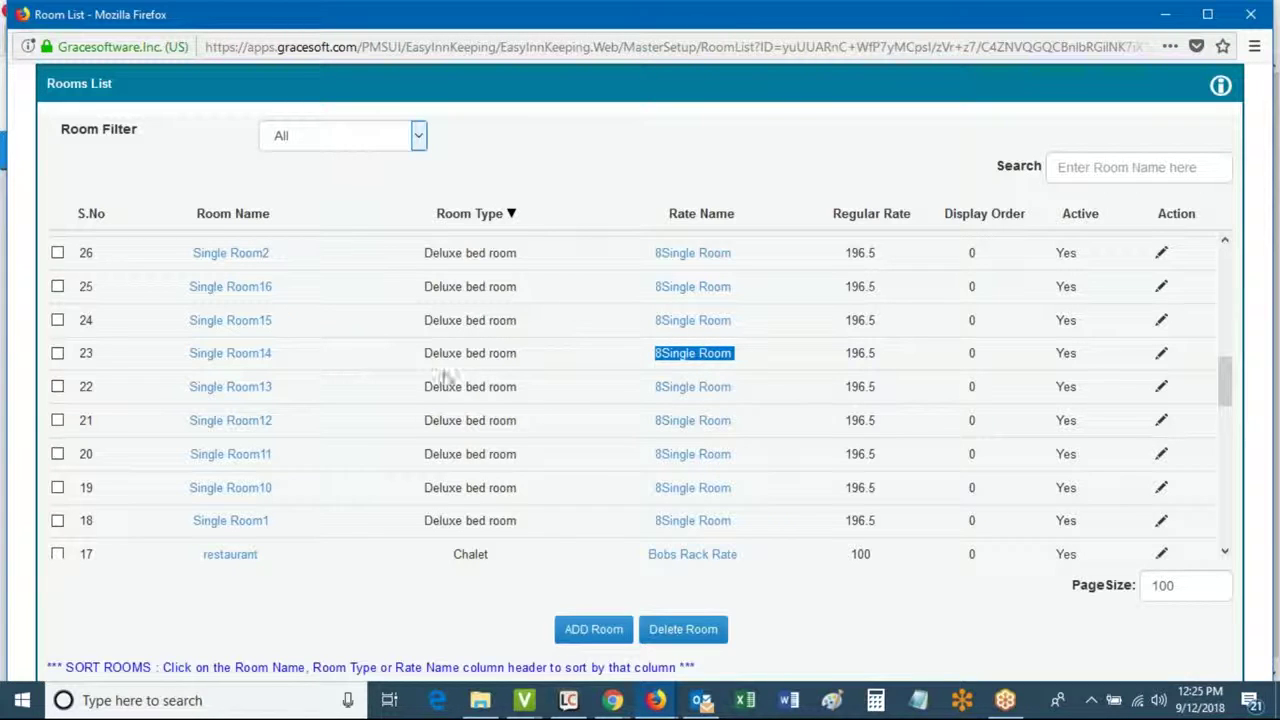
left_click_drag(415, 362, 525, 365)
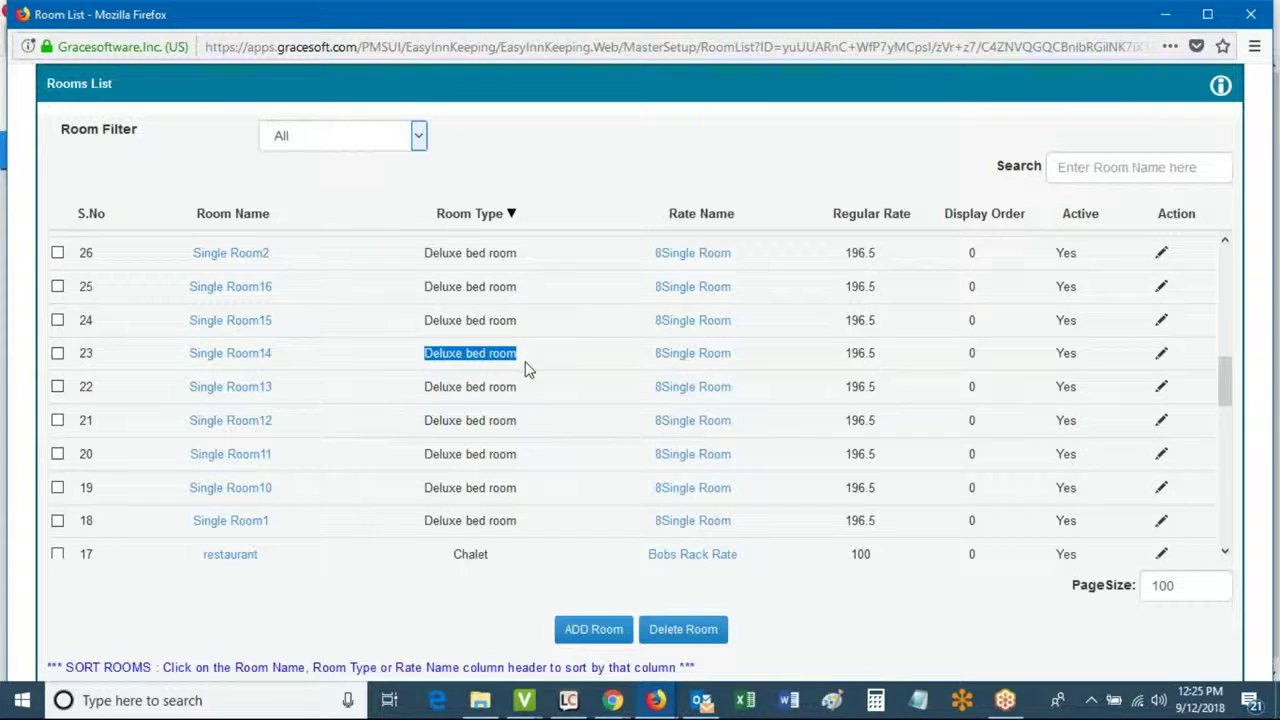
left_click_drag(182, 356, 299, 362)
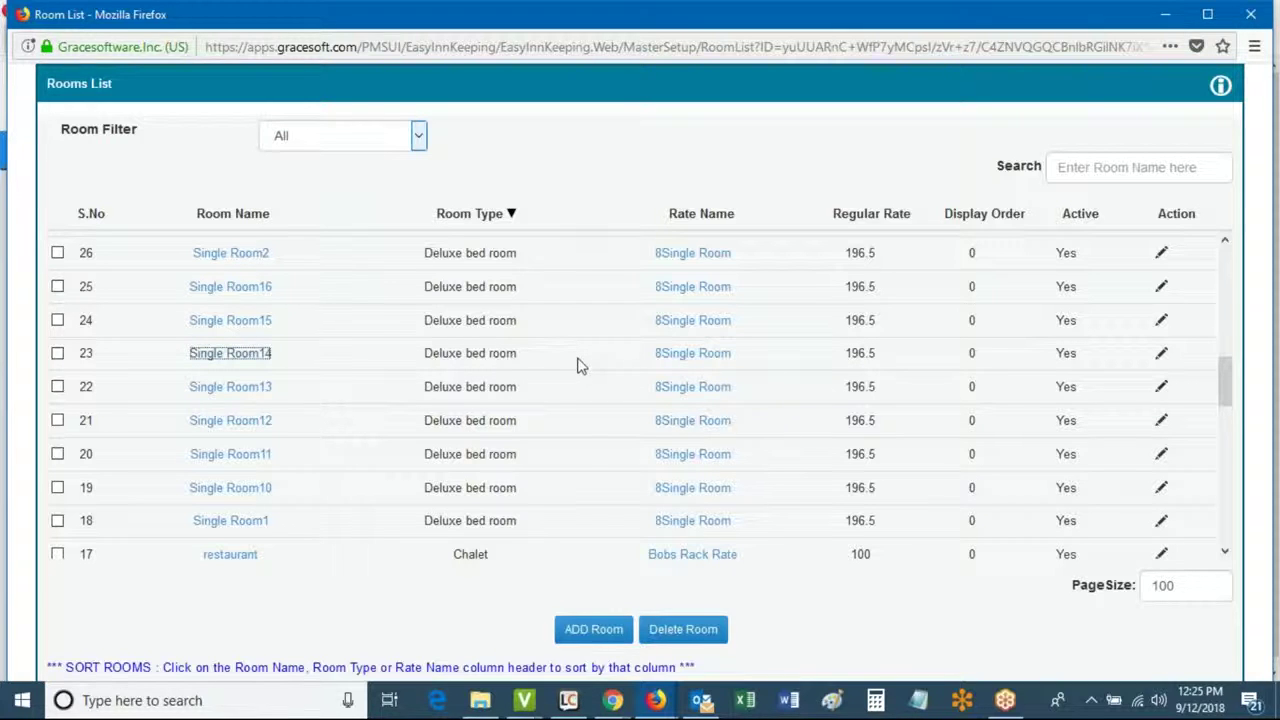
left_click_drag(424, 362, 508, 356)
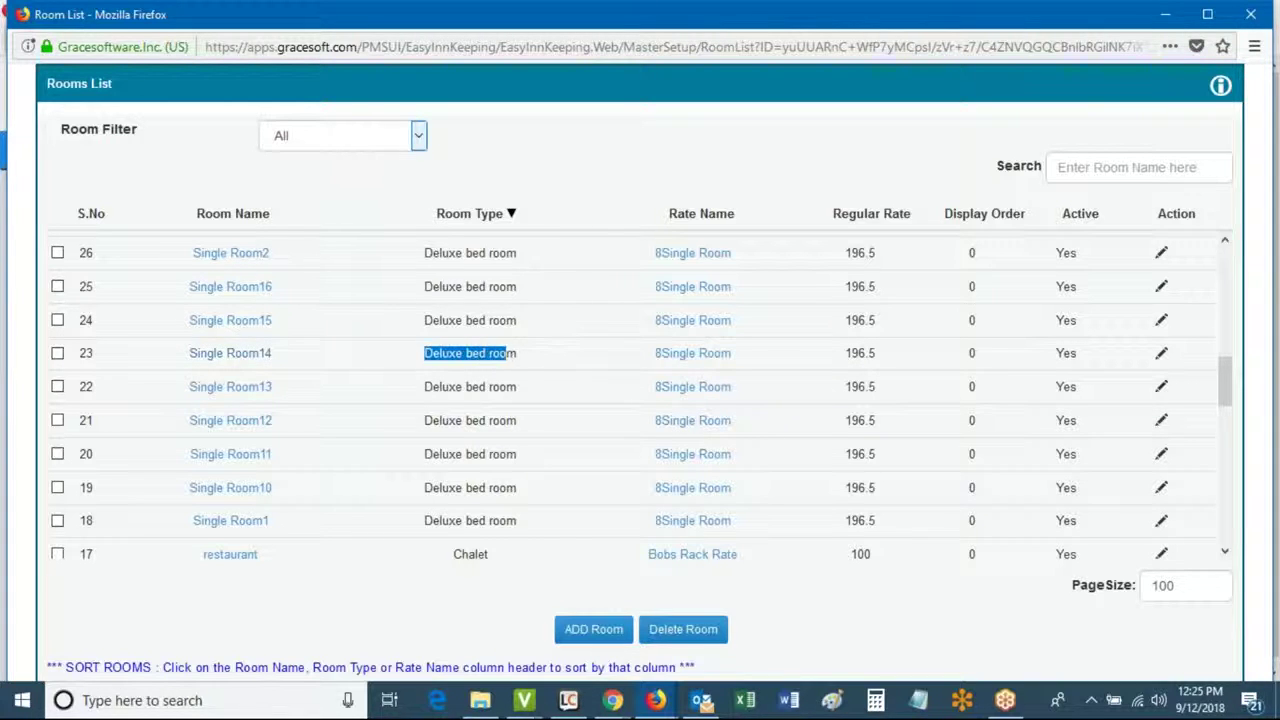
left_click_drag(646, 357, 750, 357)
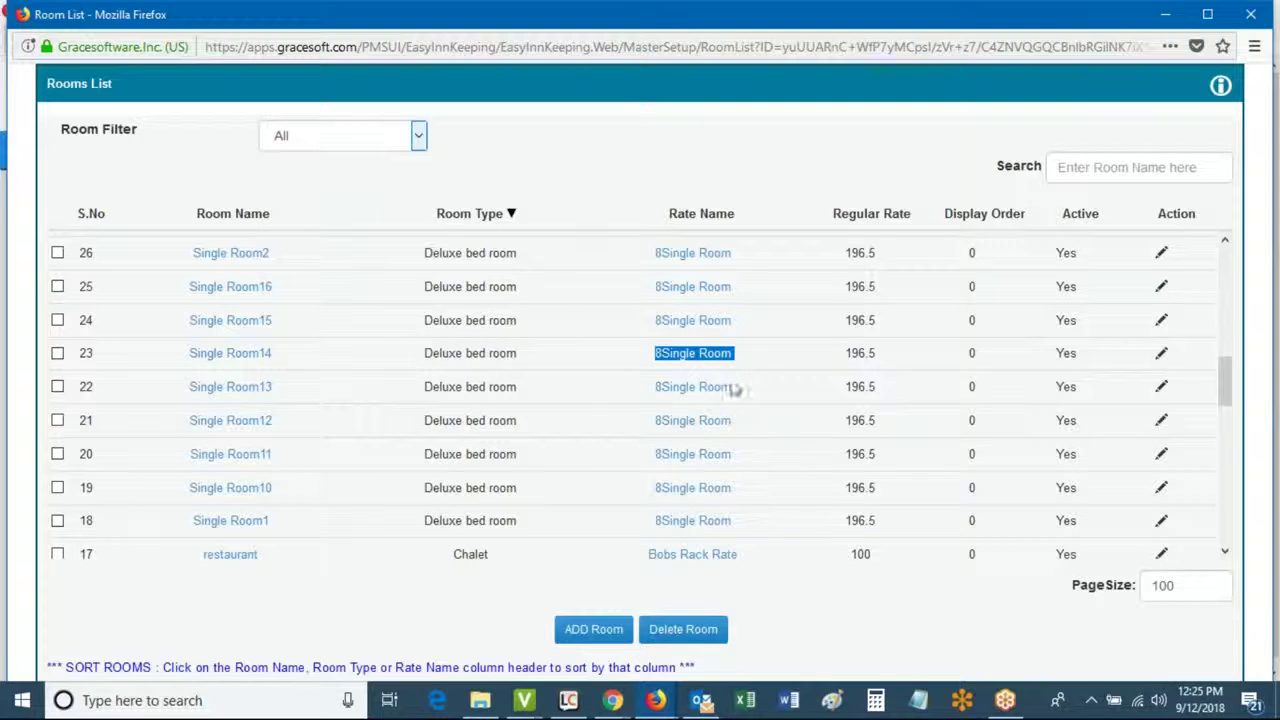
Compare room types with rate names for the 9 Double Room SM and Double Room entries, reviewing the rest of the rooms list.
scroll(593, 410, "down", 2)
scroll(593, 410, "down", 3)
left_click_drag(405, 415, 766, 423)
left_click_drag(412, 416, 535, 423)
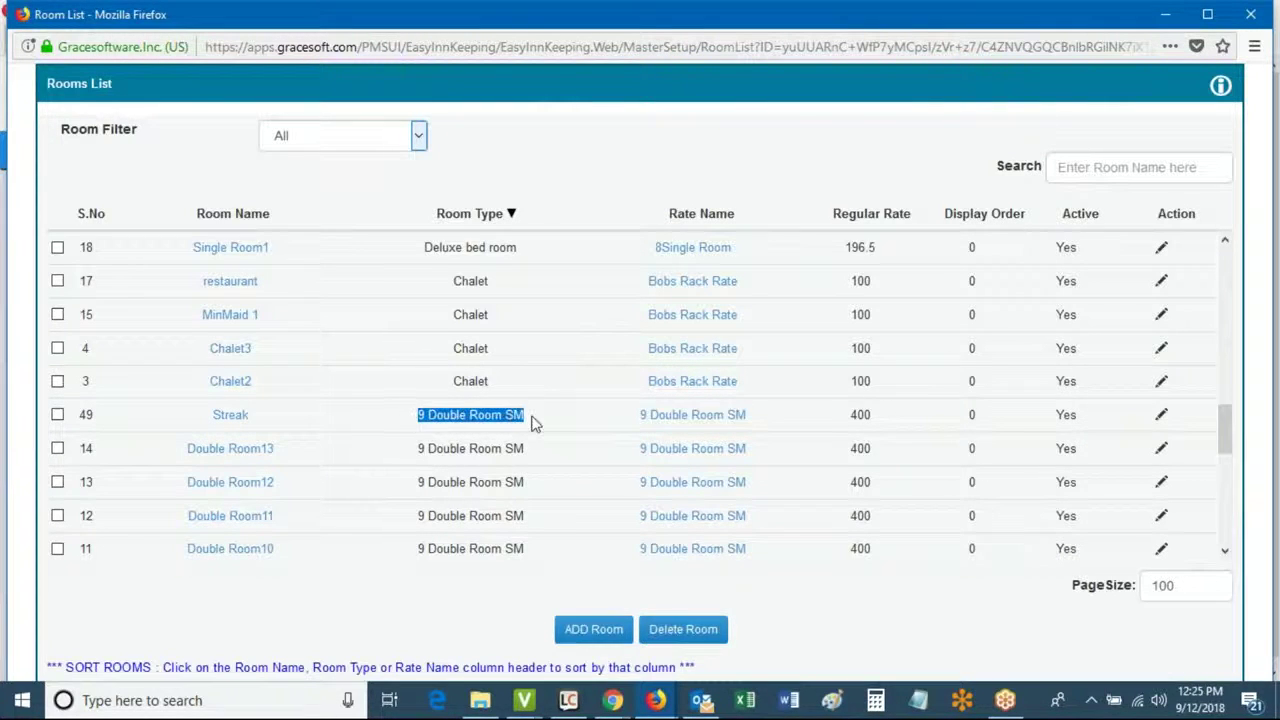
scroll(551, 425, "up", 2)
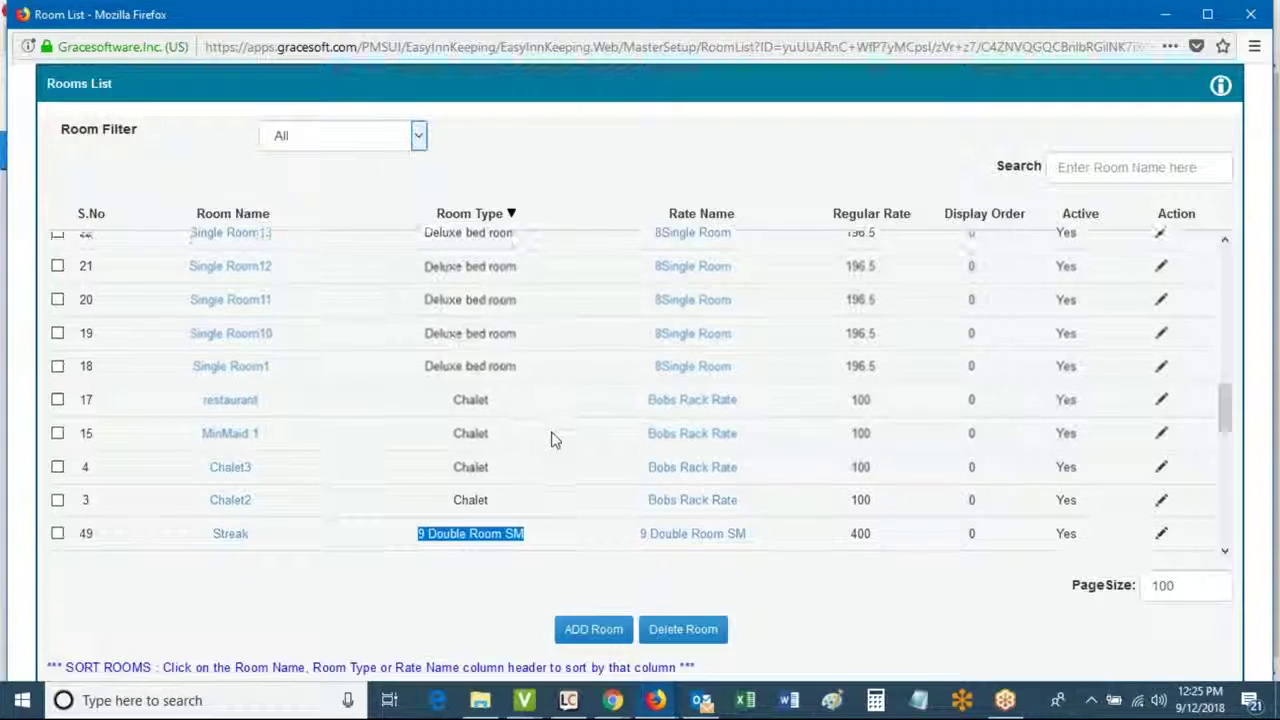
scroll(551, 429, "down", 2)
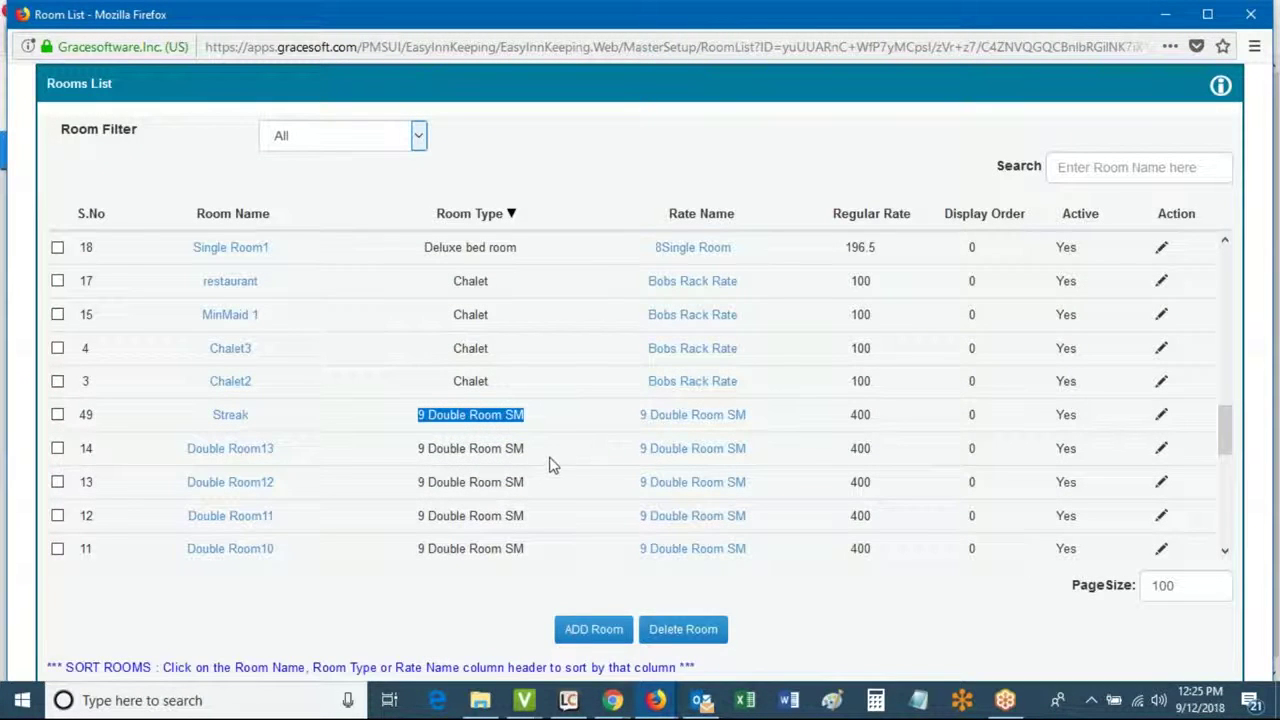
left_click_drag(622, 424, 780, 426)
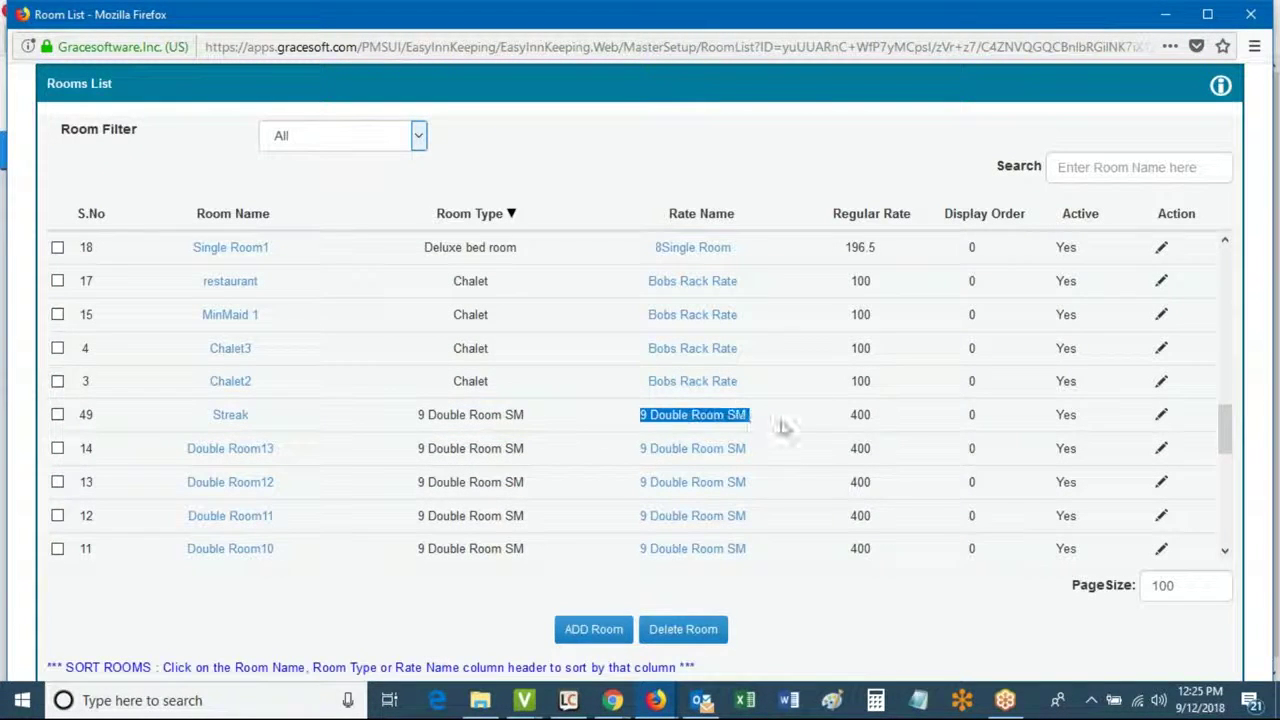
scroll(574, 423, "down", 10)
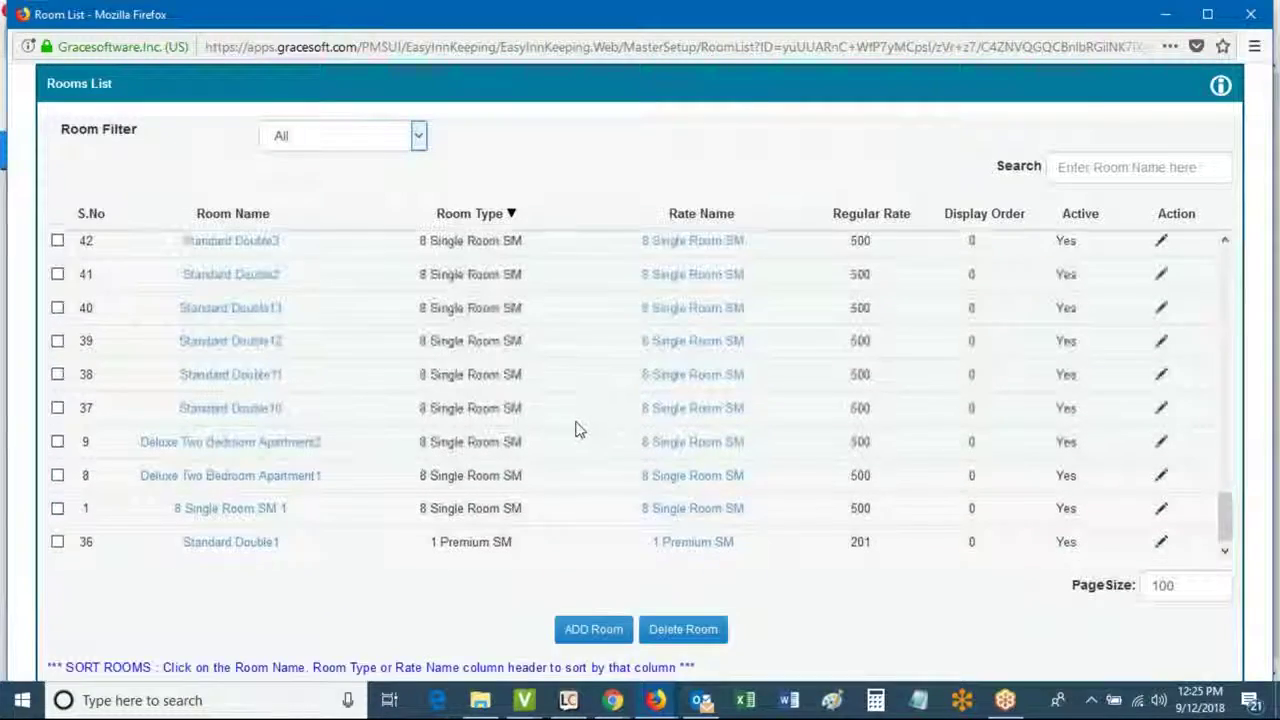
scroll(574, 423, "up", 10)
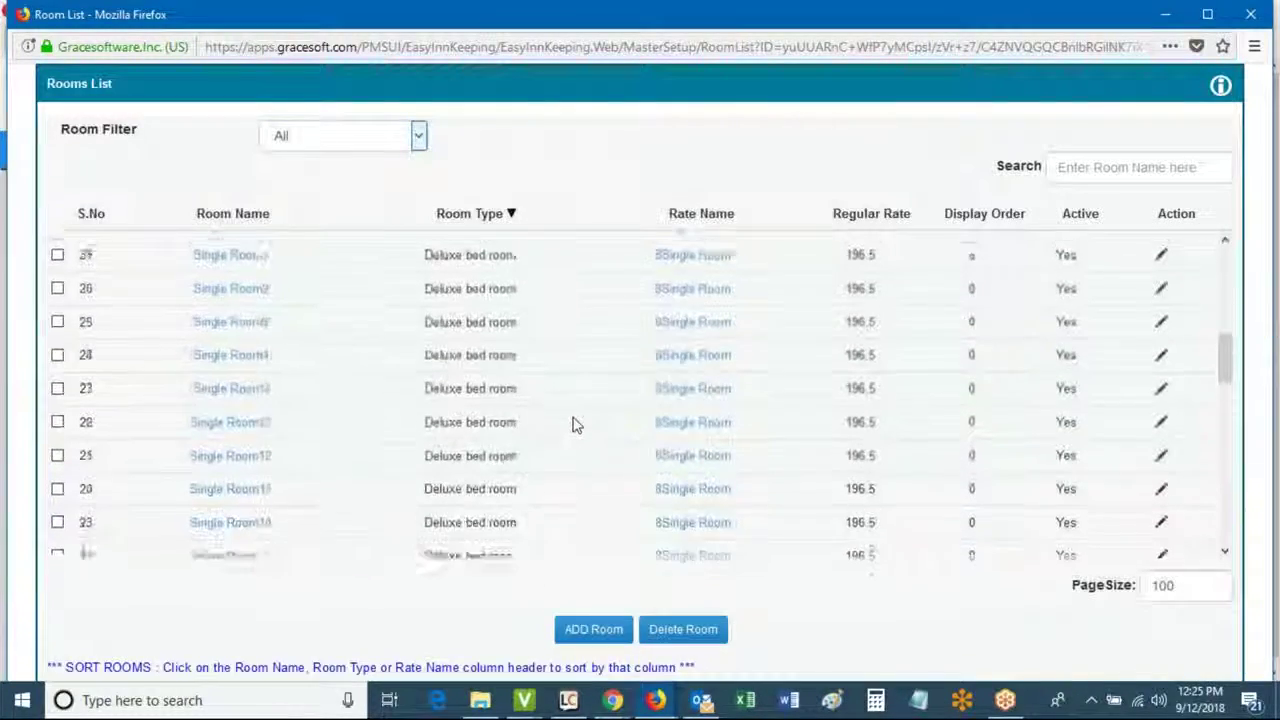
scroll(574, 423, "up", 2)
left_click_drag(430, 311, 738, 322)
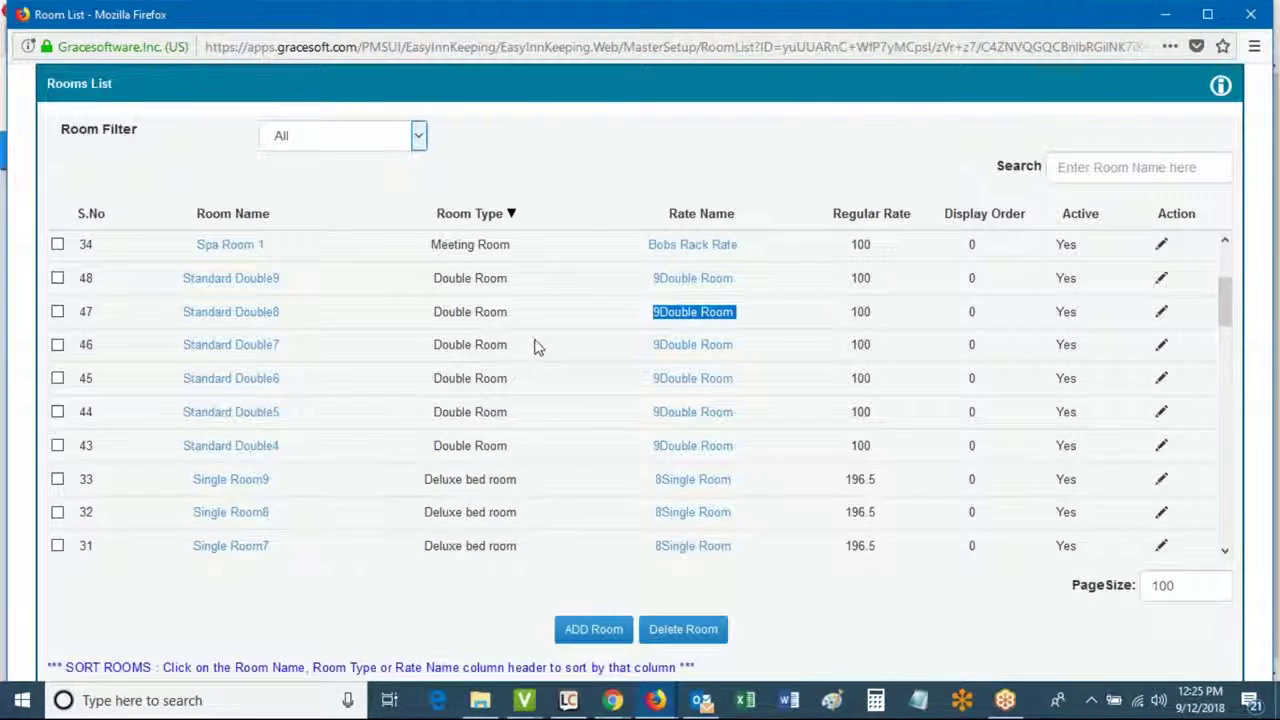
scroll(534, 346, "up", 3)
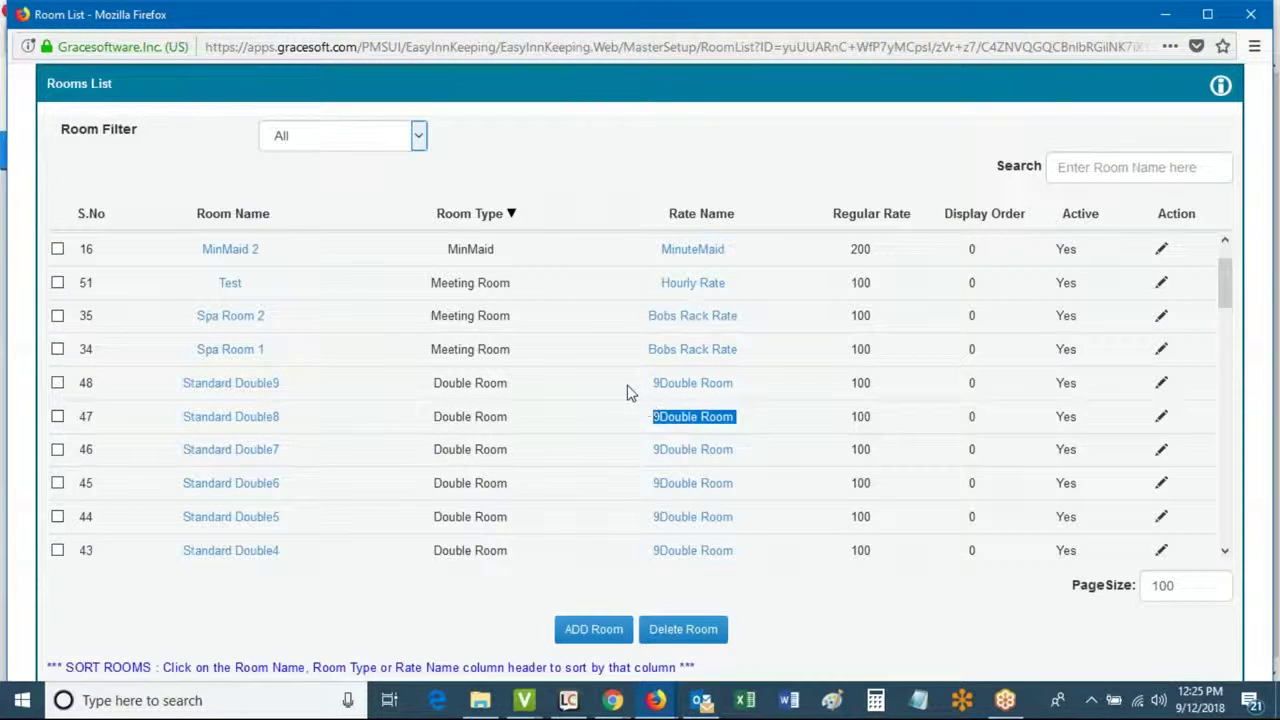
Close the rooms list and start a new regular rate in the rate setup, with type Daily Rate and name Test Rate.
left_click(1250, 18)
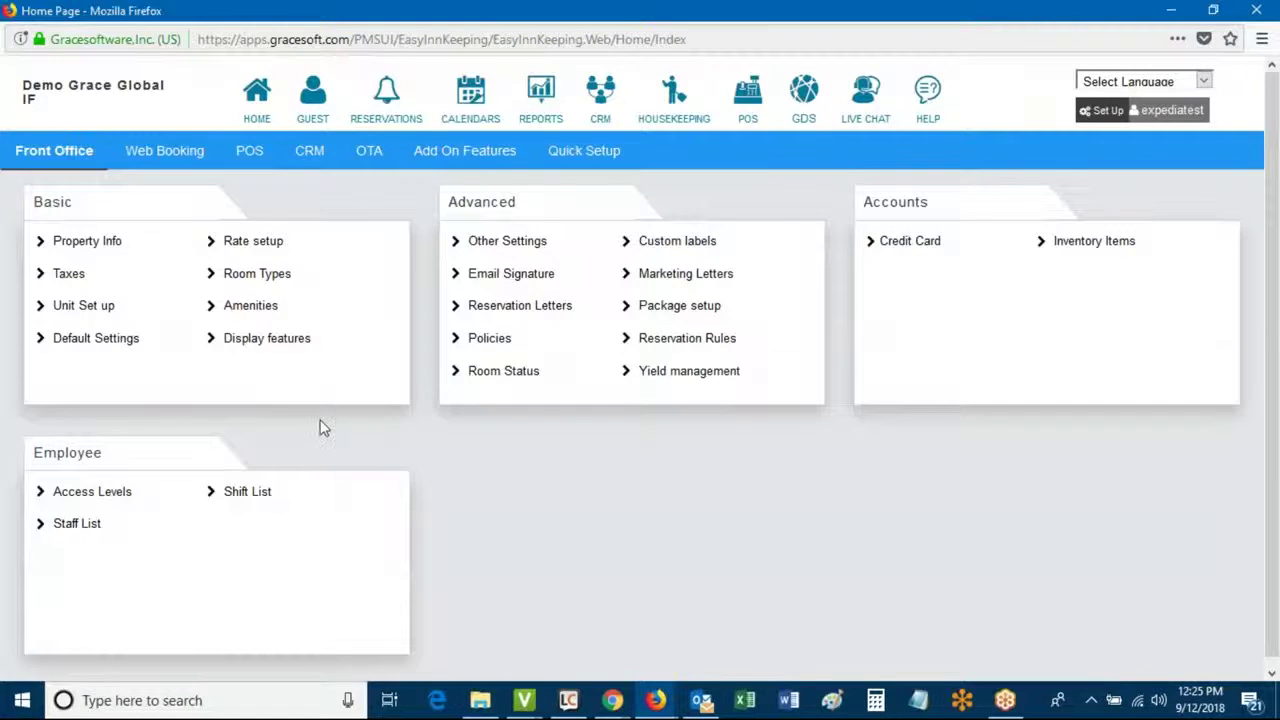
left_click(233, 243)
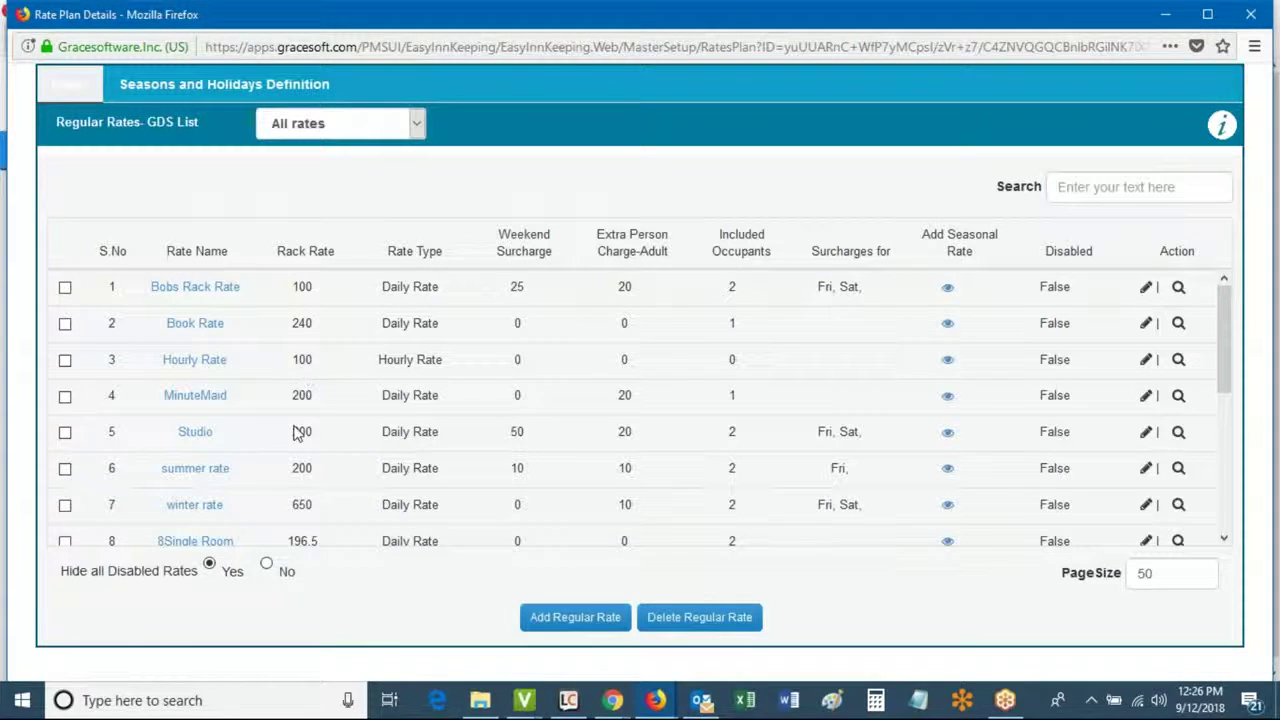
left_click(570, 619)
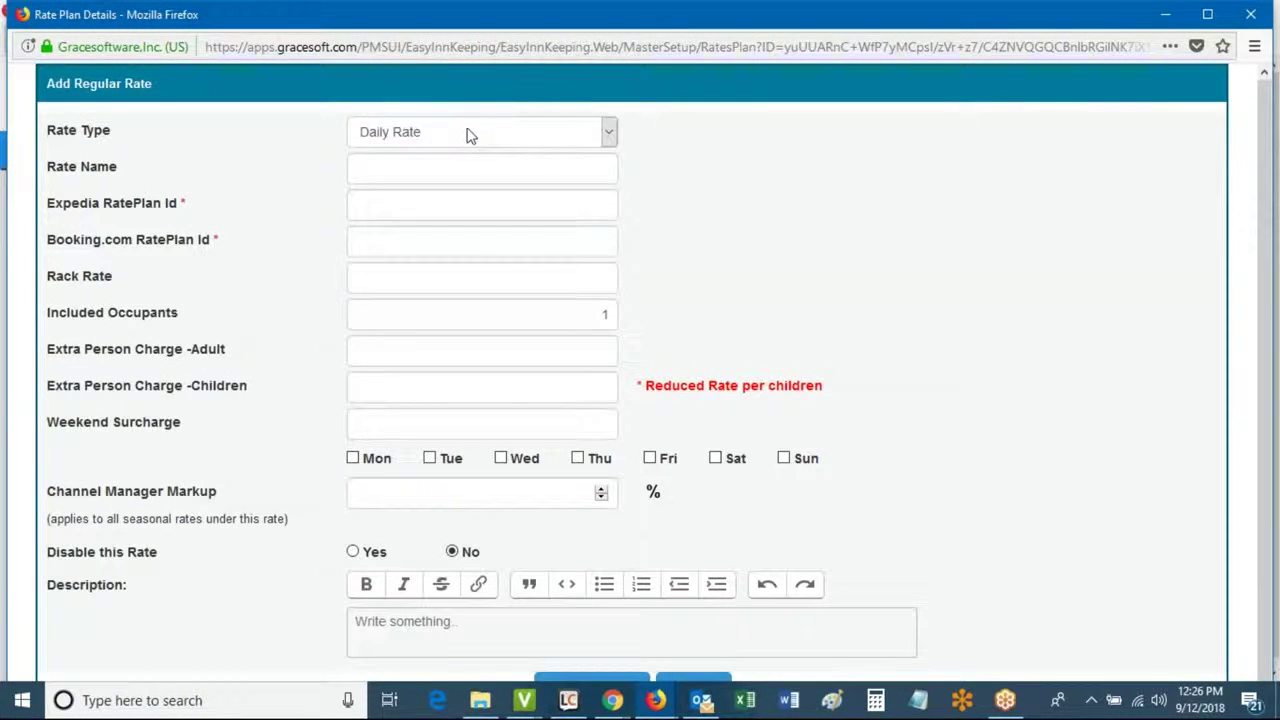
left_click(470, 135)
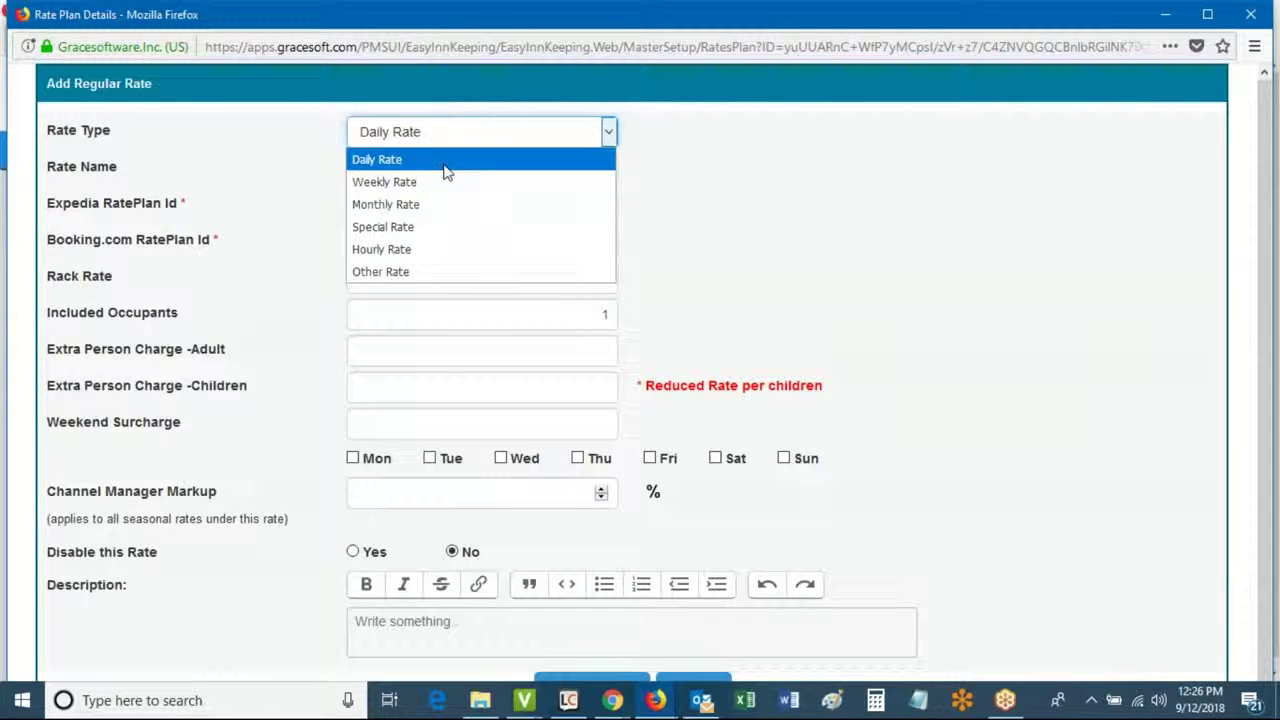
left_click(445, 165)
left_click(445, 166)
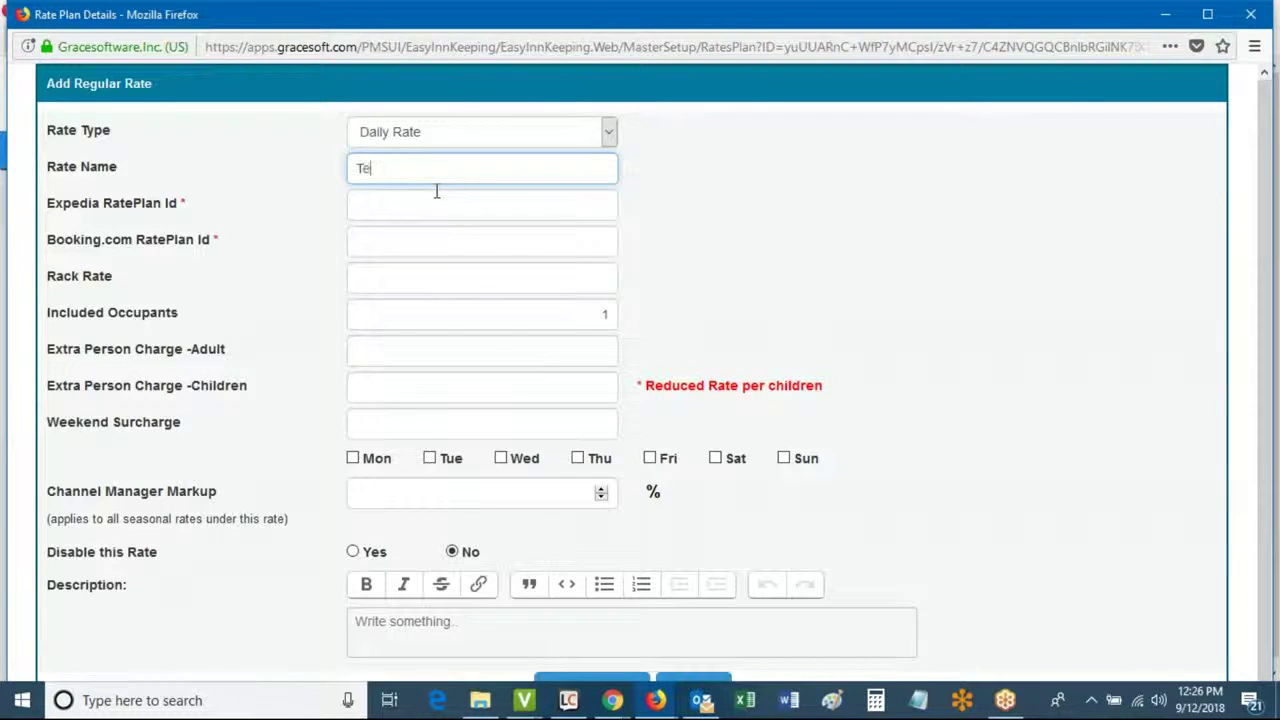
left_click(436, 192)
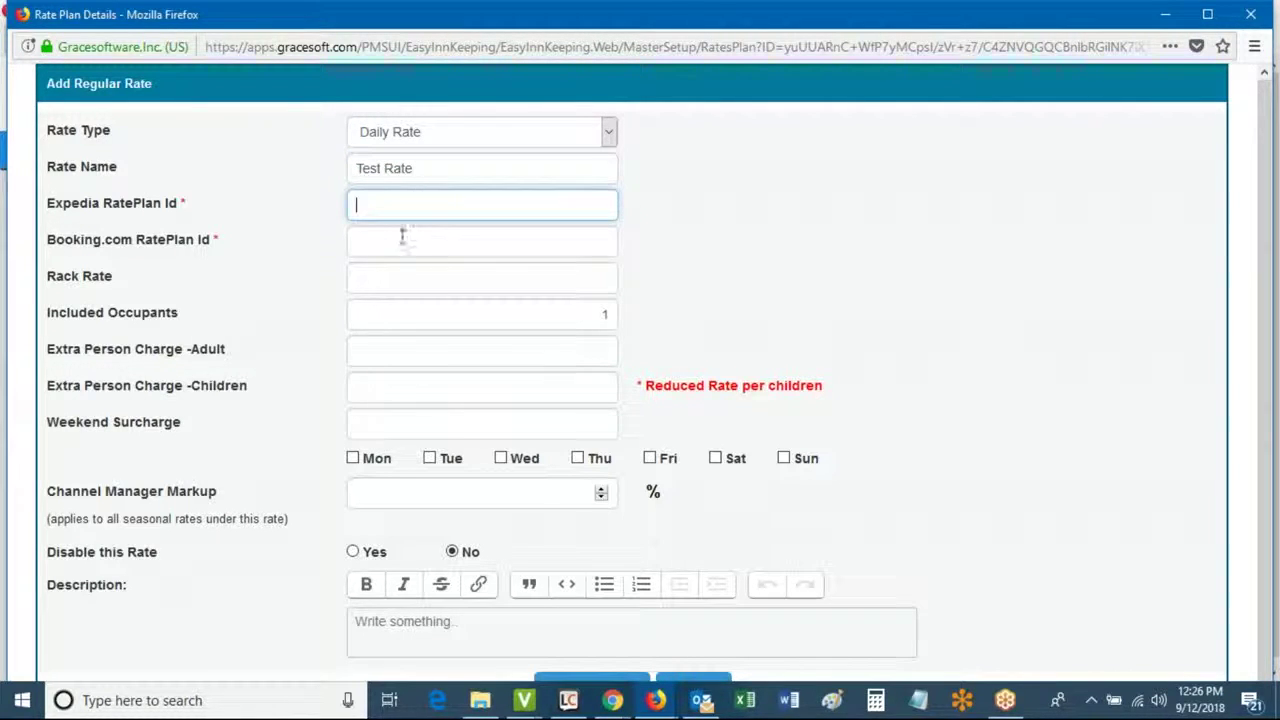
Set the rack rate of the new Test Rate to 85.
left_click(434, 277)
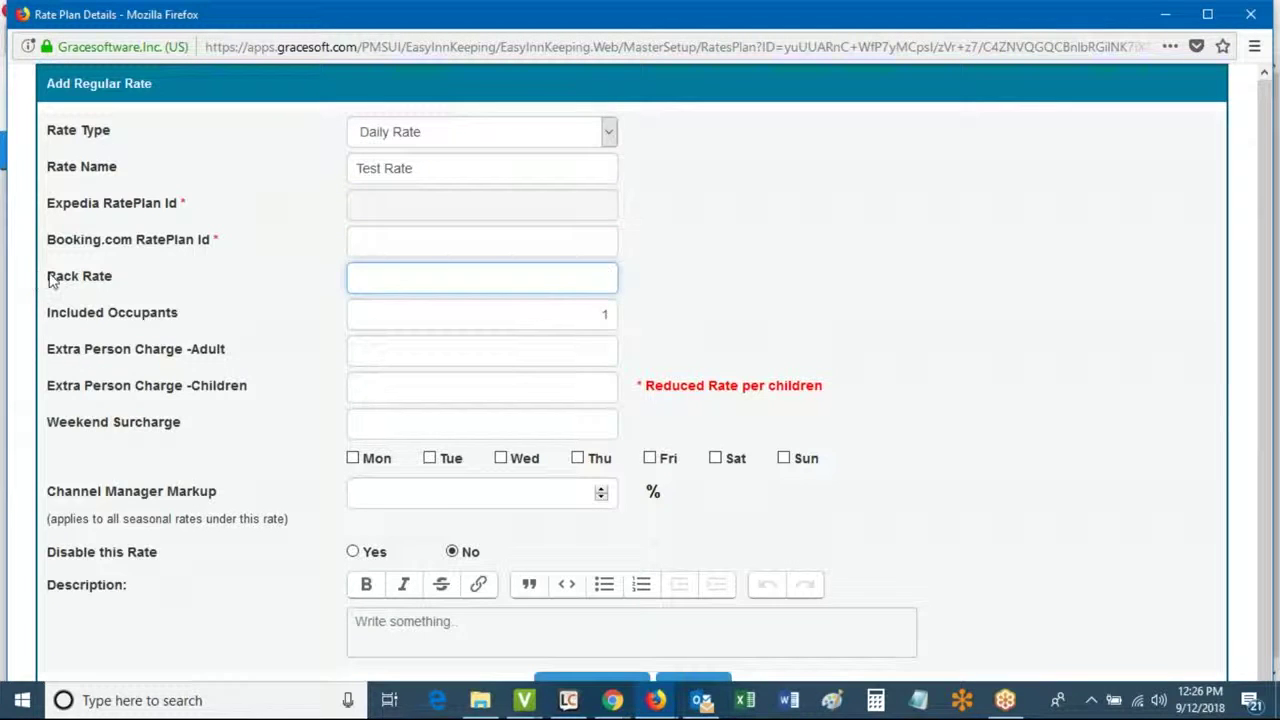
left_click_drag(52, 282, 118, 282)
left_click(590, 281)
Set the included occupants of the new Test Rate to 2.
triple_click(103, 325)
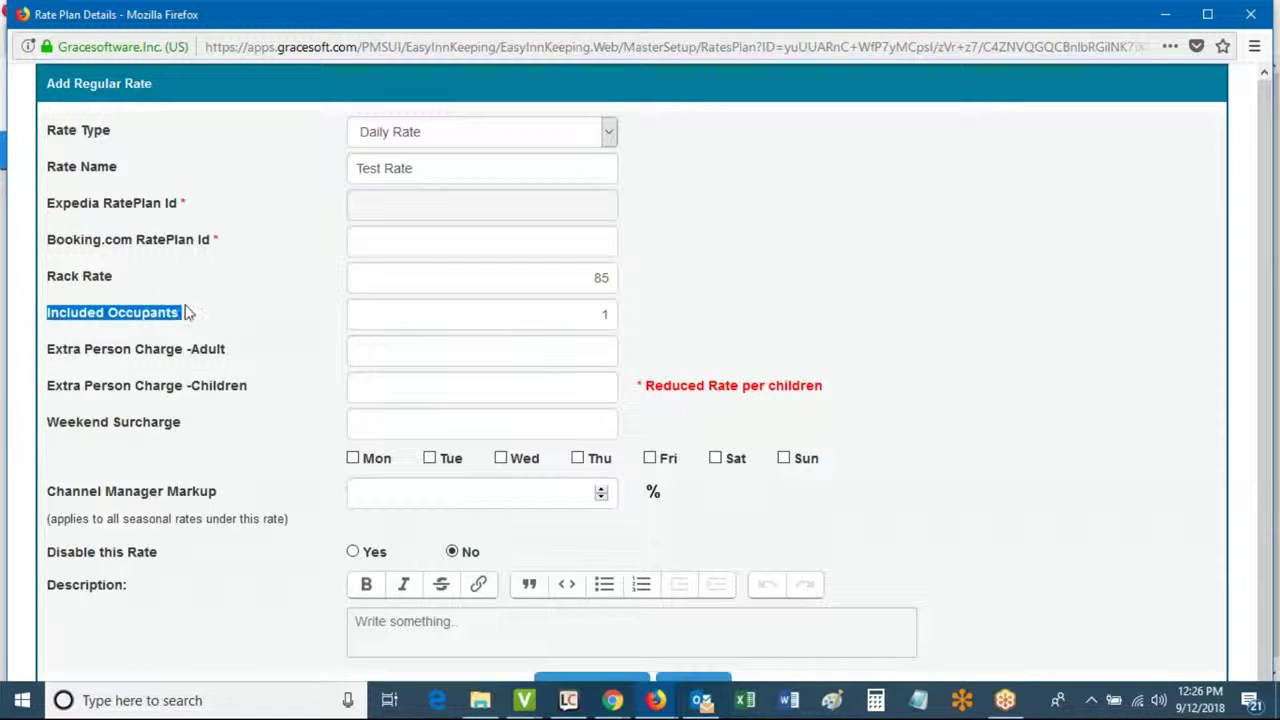
double_click(598, 278)
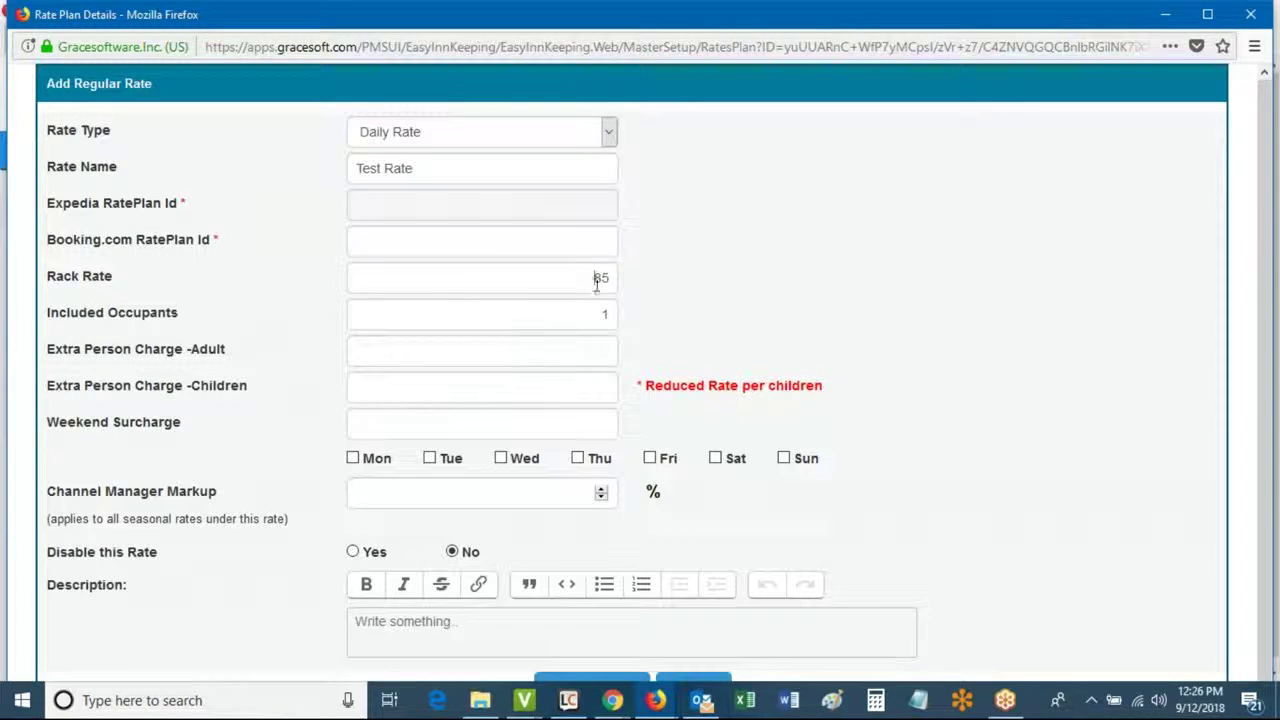
double_click(586, 318)
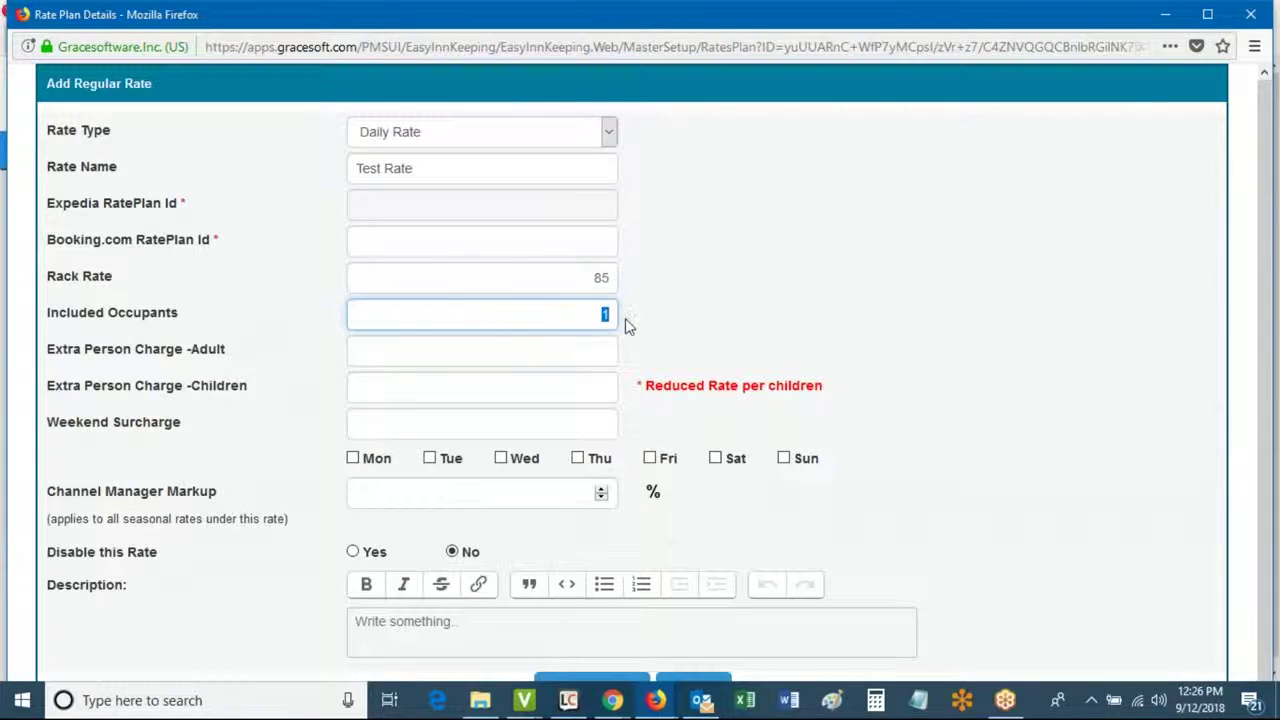
type("2")
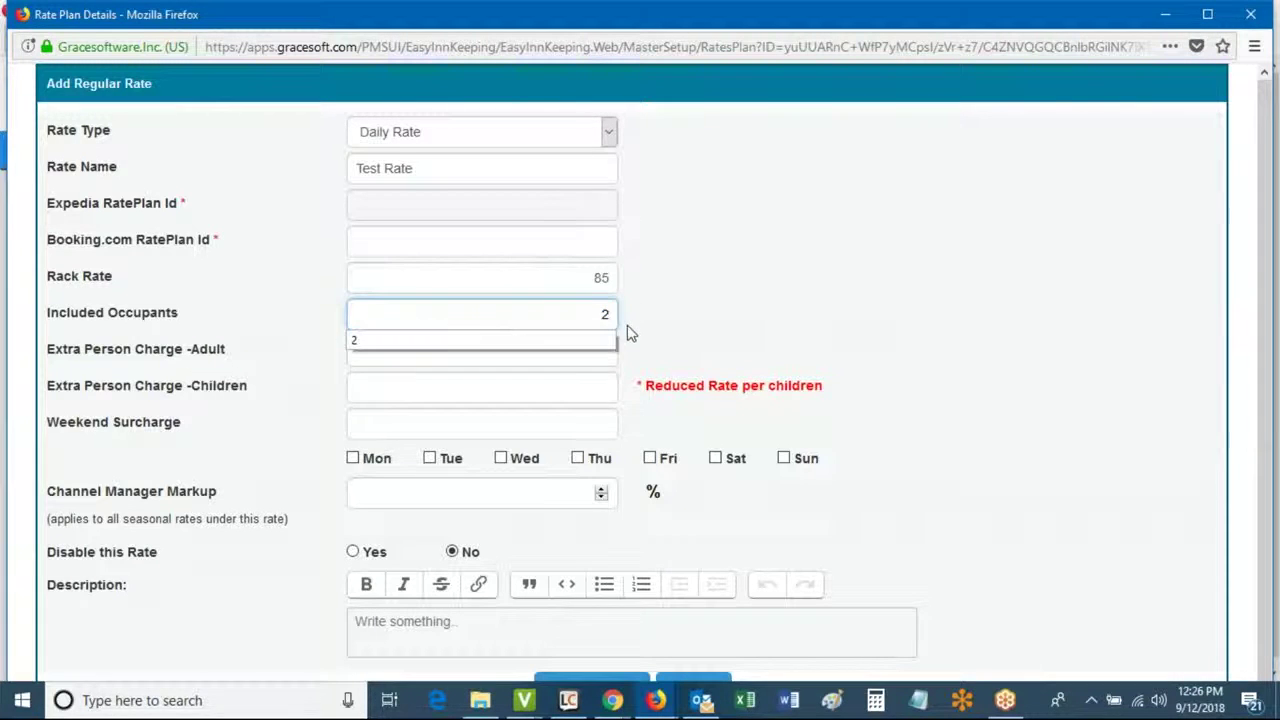
Set the rate's extra person charge to 10 for adults and 5 for children.
left_click(580, 358)
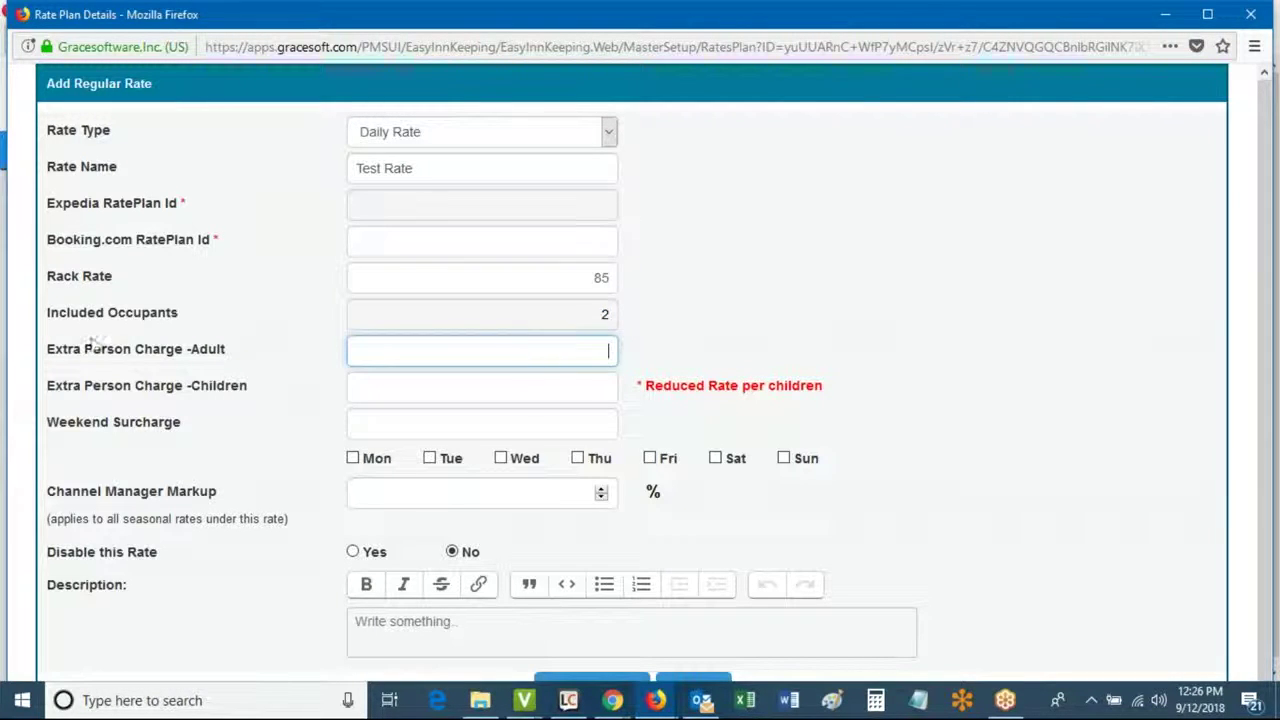
left_click_drag(50, 348, 277, 347)
left_click(530, 349)
left_click(538, 389)
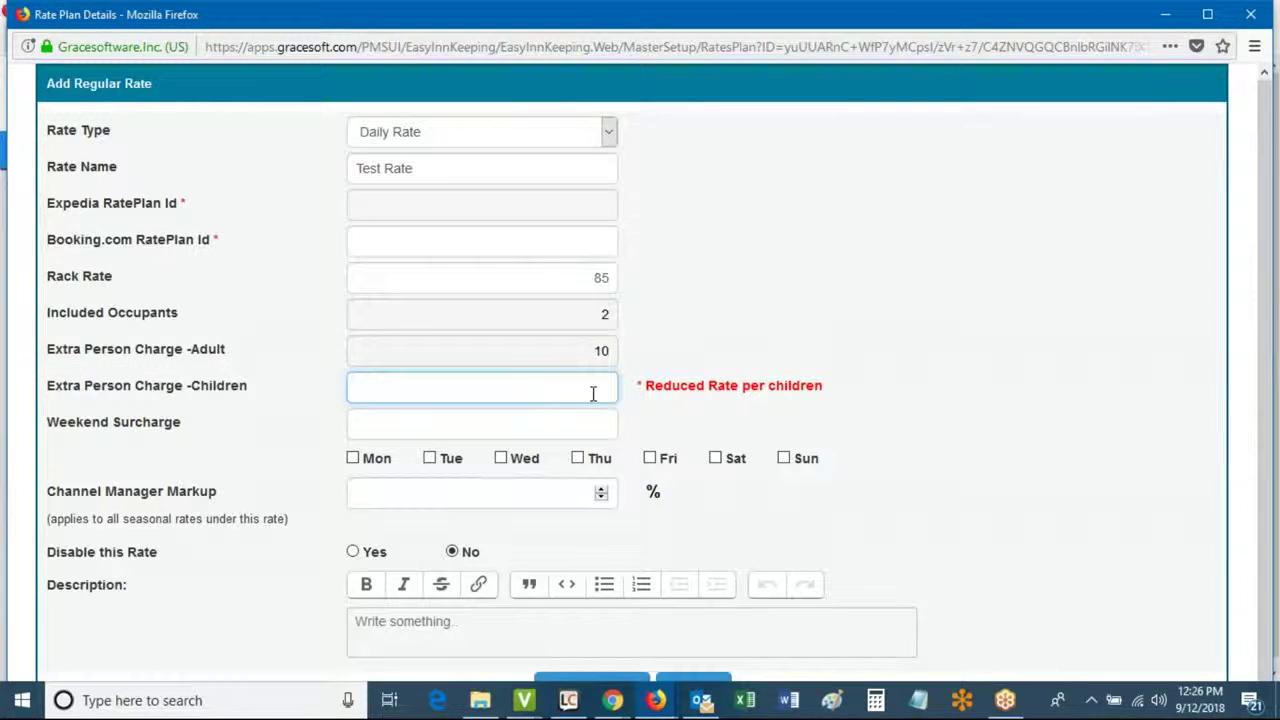
type("5")
Set a weekend surcharge of 15 applying on Friday and Saturday, and save the new rate.
left_click_drag(49, 424, 189, 426)
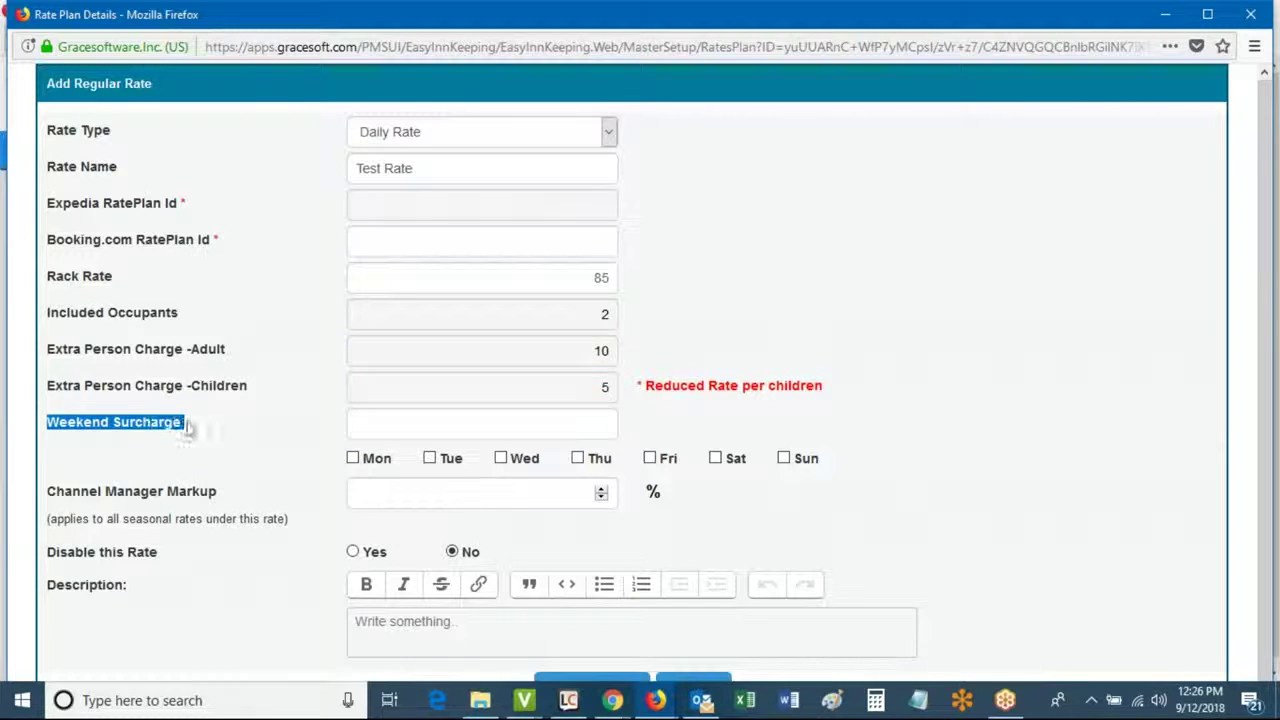
left_click(423, 424)
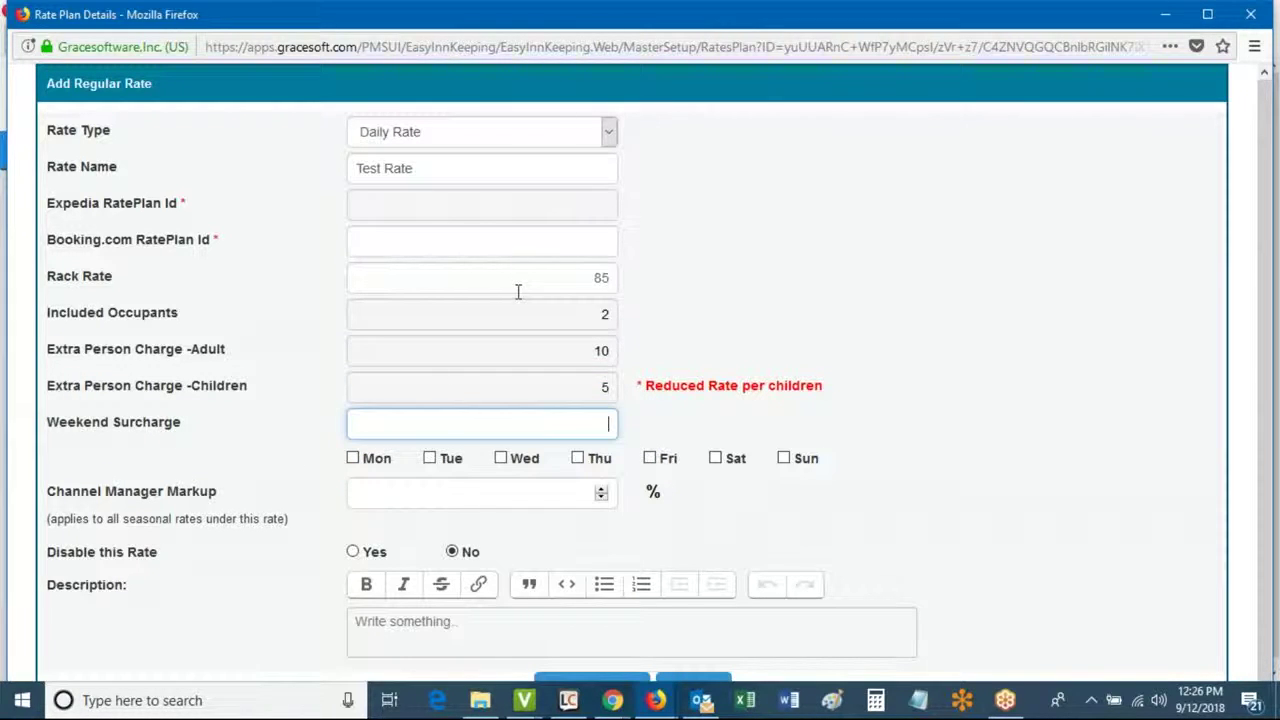
left_click(597, 277)
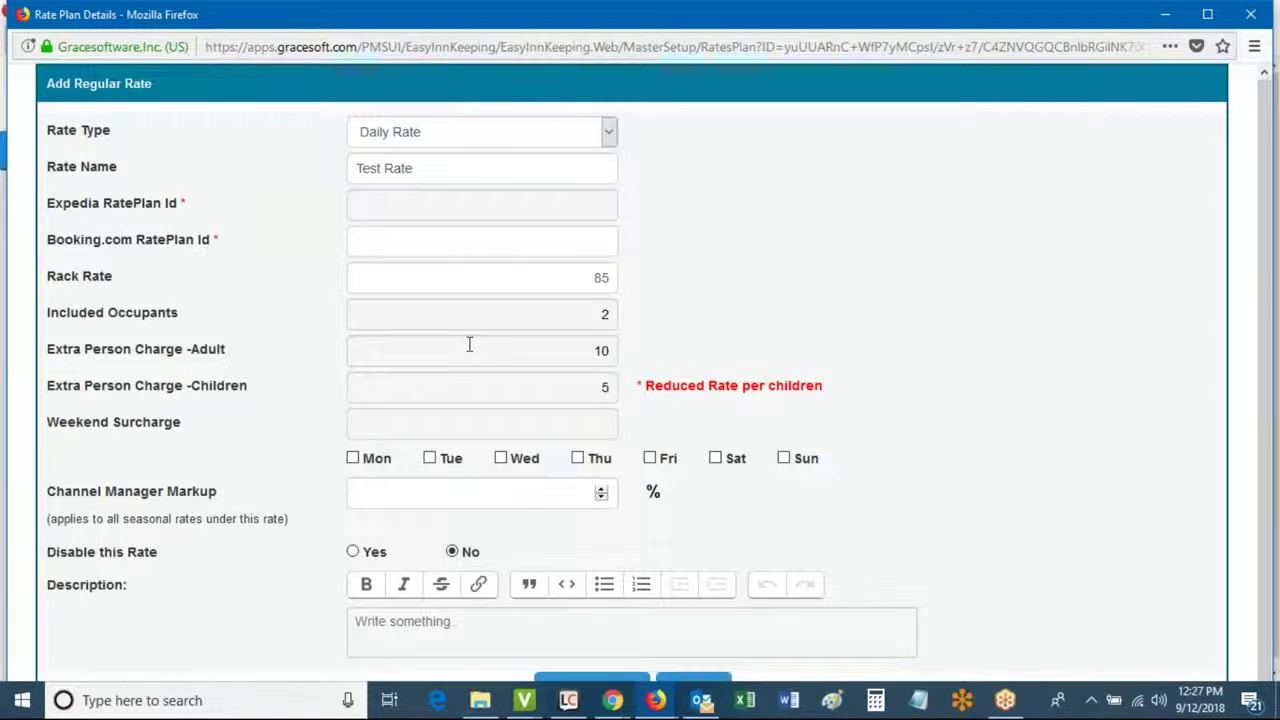
left_click(578, 417)
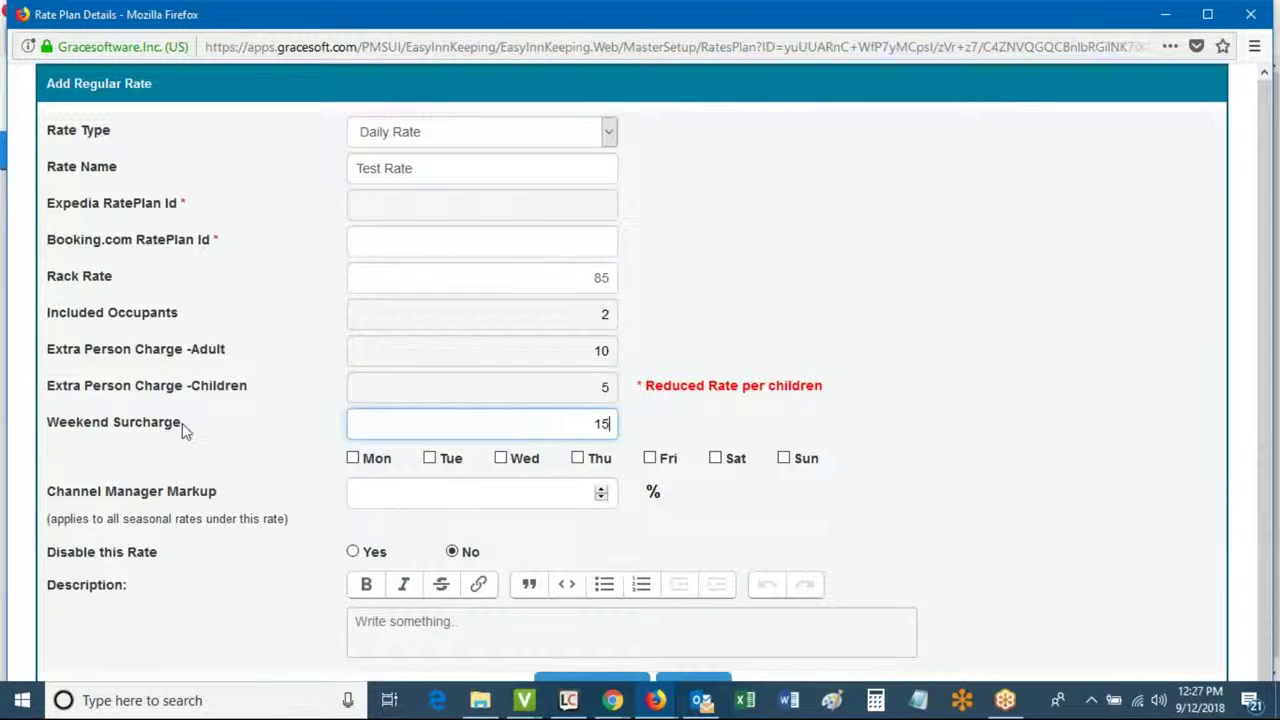
left_click(650, 458)
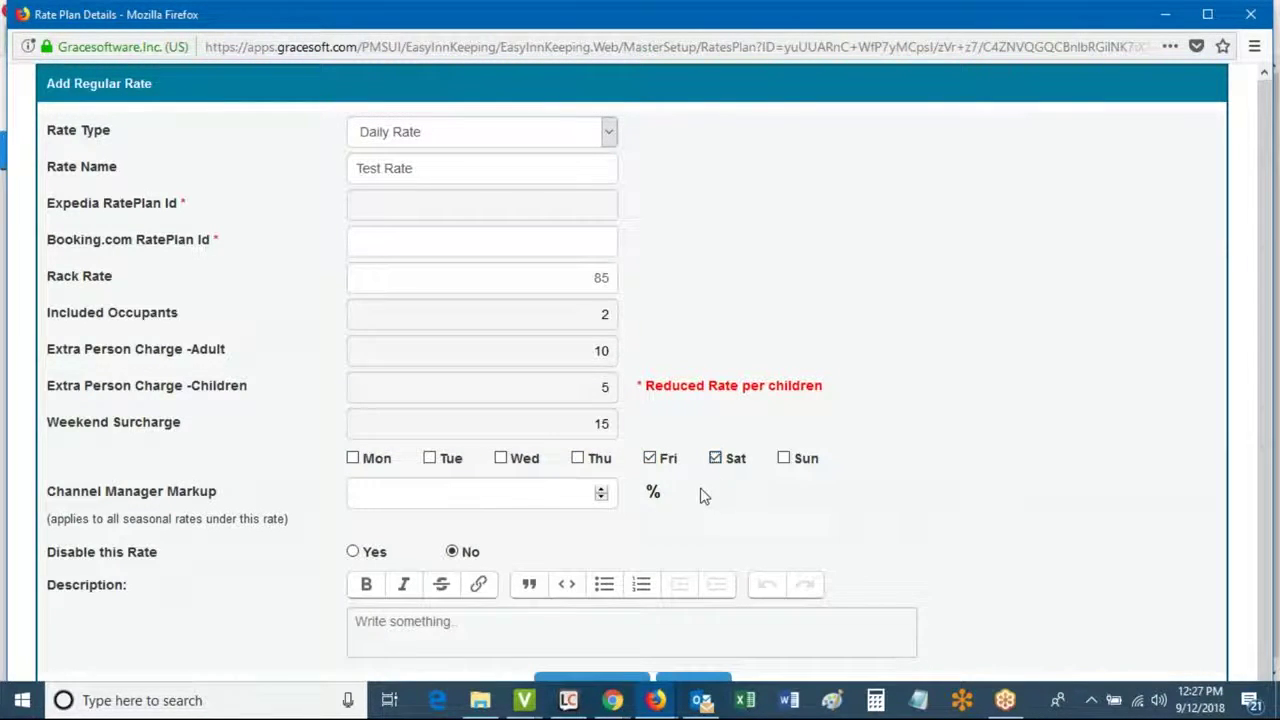
scroll(705, 510, "down", 1)
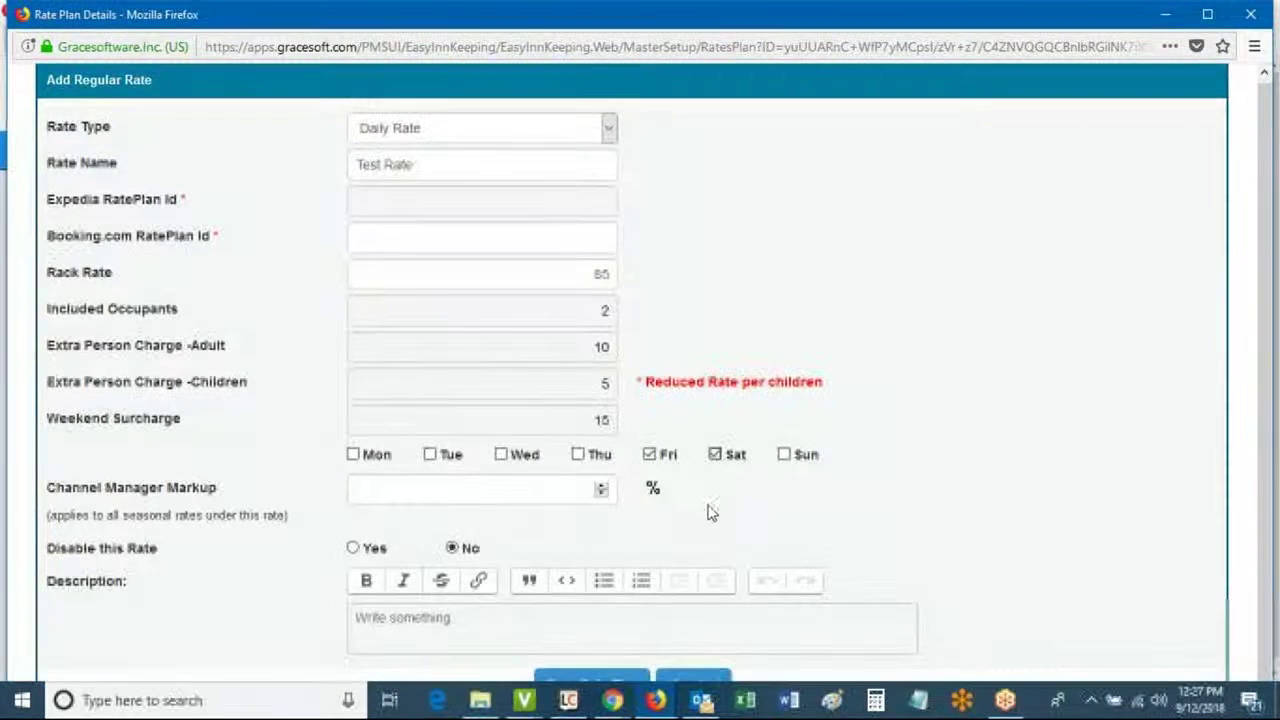
left_click(598, 680)
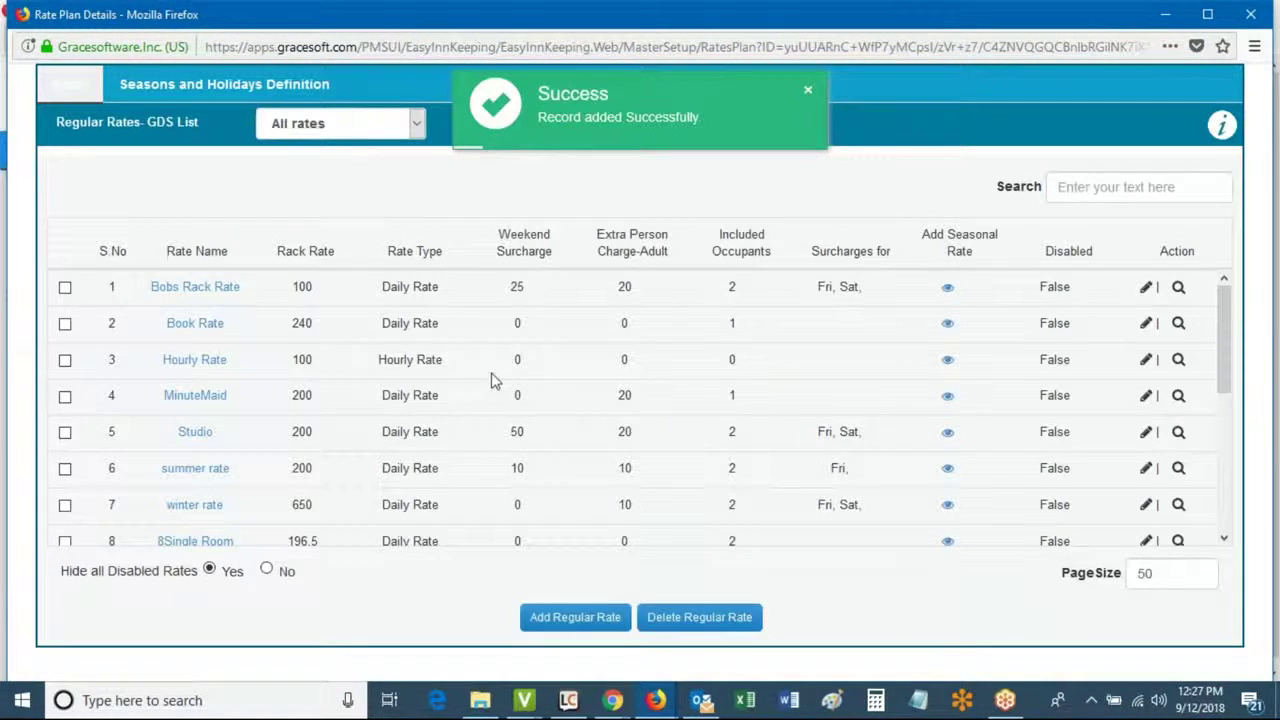
Find Test Rate in the regular rates list and check its surcharge, extra person charge, included occupants and surcharge days.
scroll(315, 445, "down", 2)
scroll(255, 430, "up", 3)
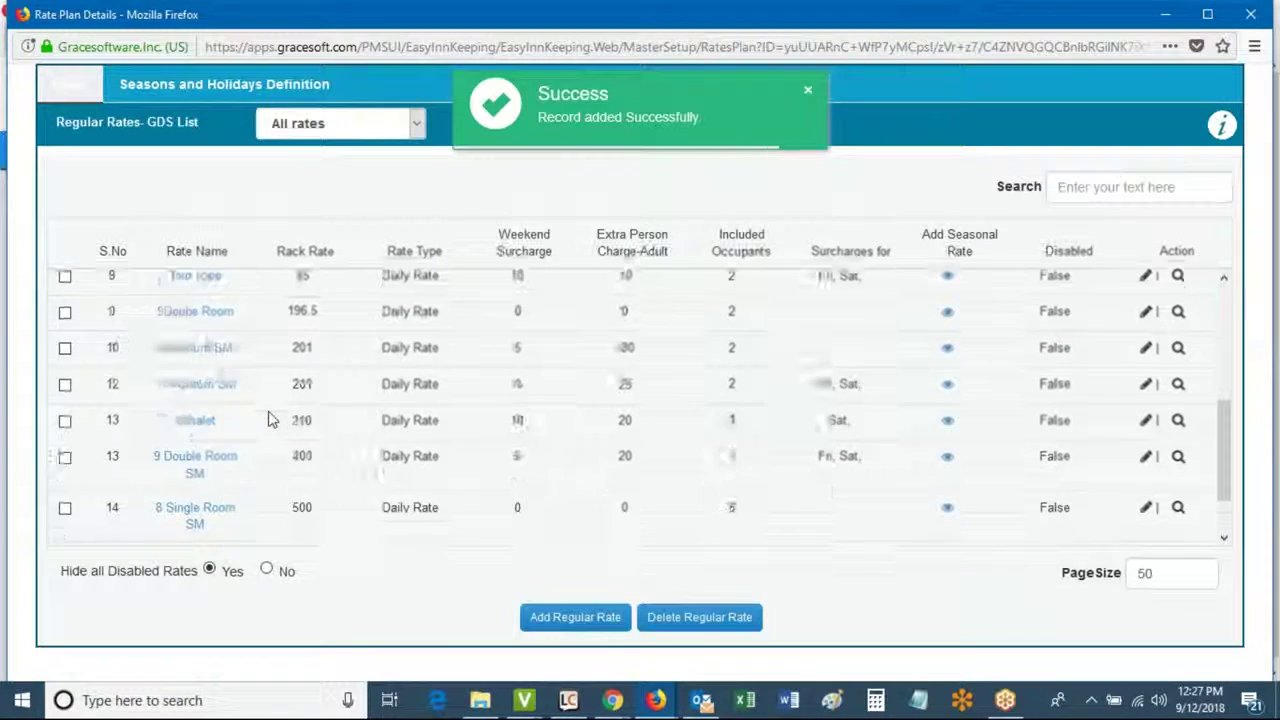
left_click_drag(148, 396, 757, 406)
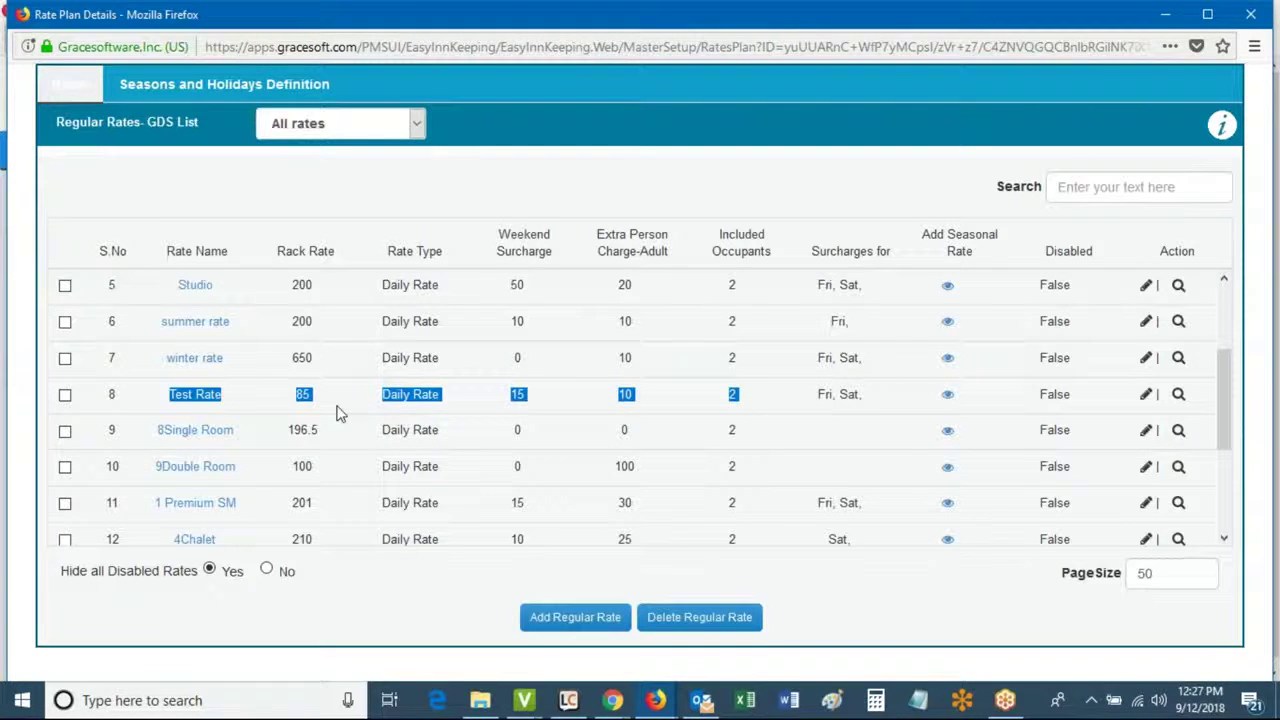
left_click(503, 402)
left_click_drag(617, 404, 631, 401)
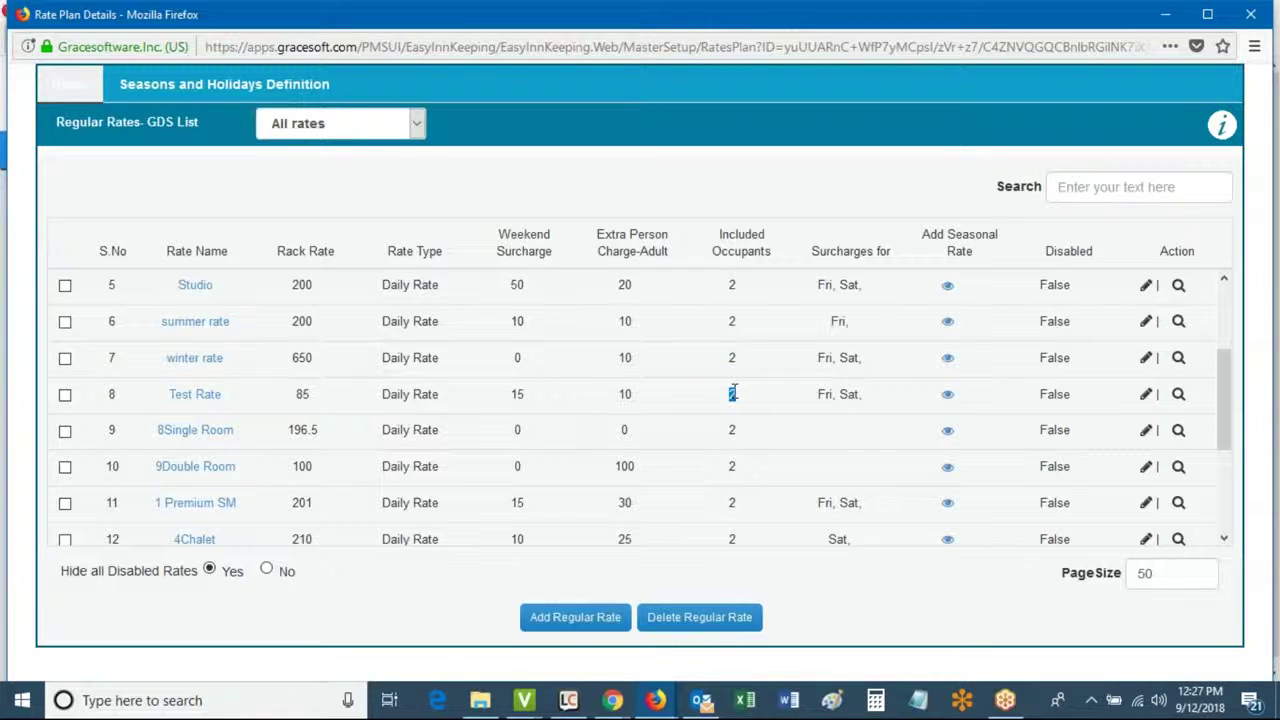
triple_click(815, 397)
scroll(552, 410, "up", 3)
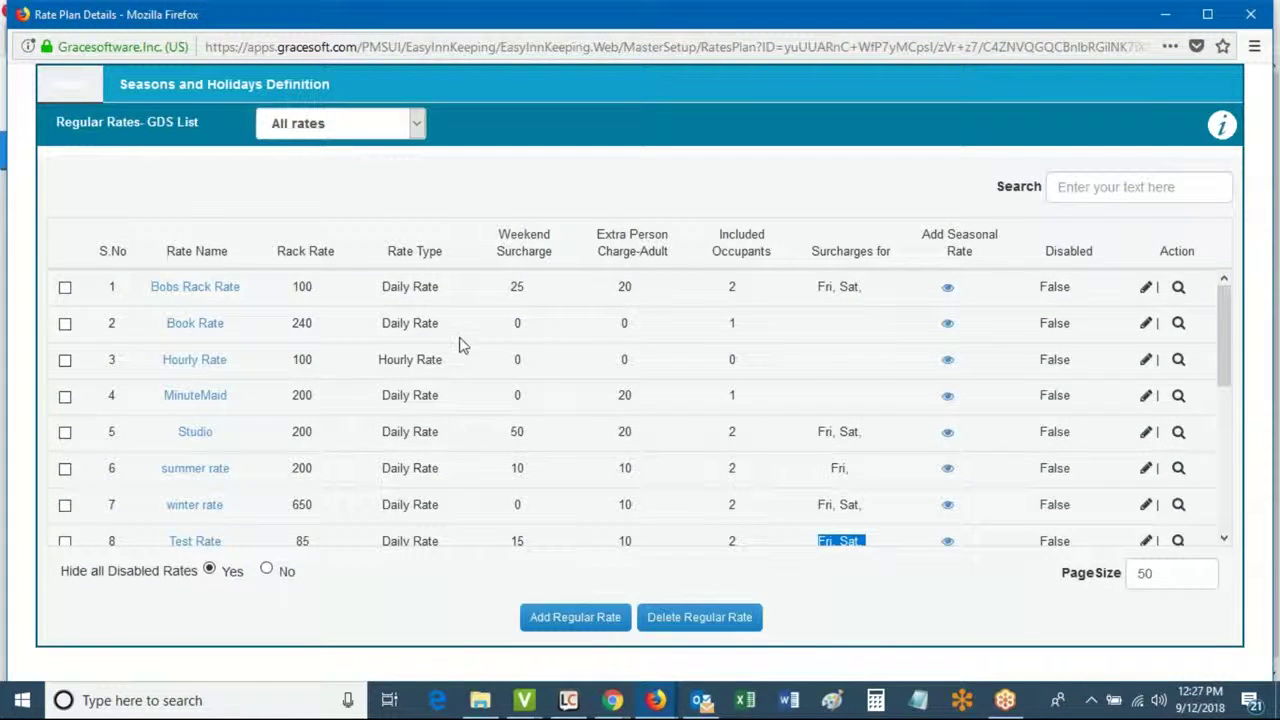
Go to the seasons and holidays definitions and start a new season named Weekends in Summer.
left_click(194, 86)
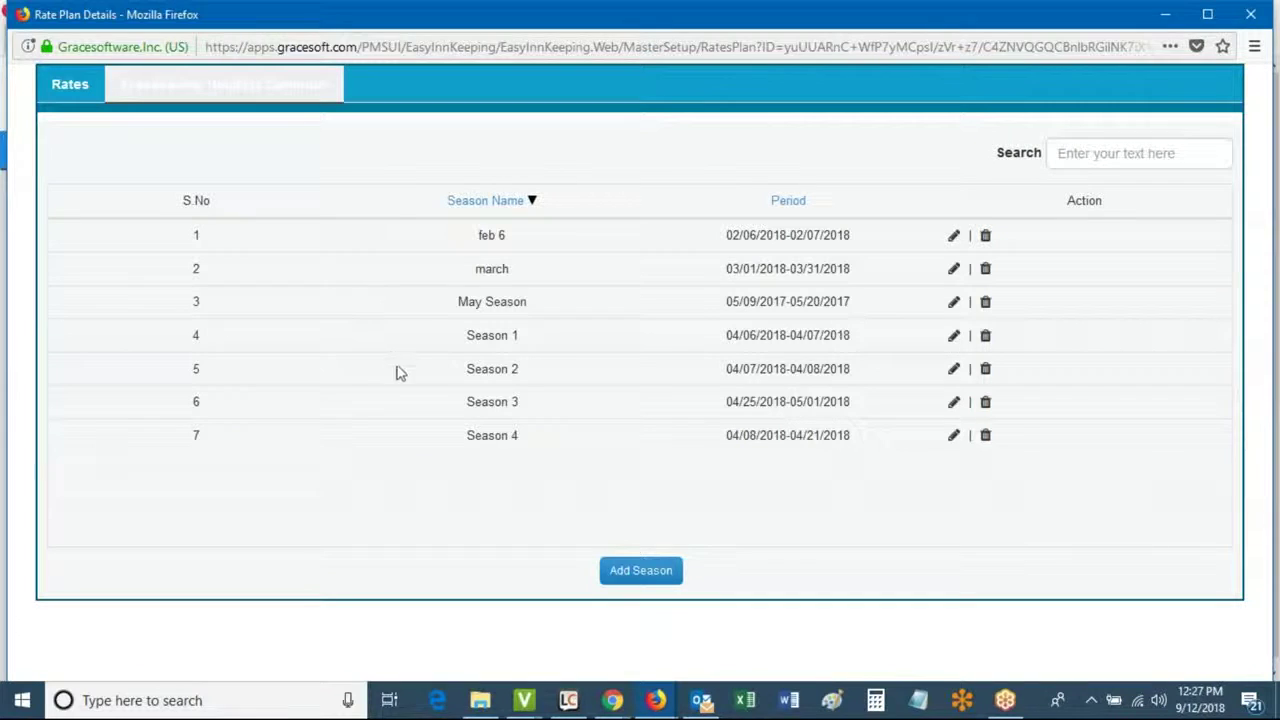
triple_click(728, 402)
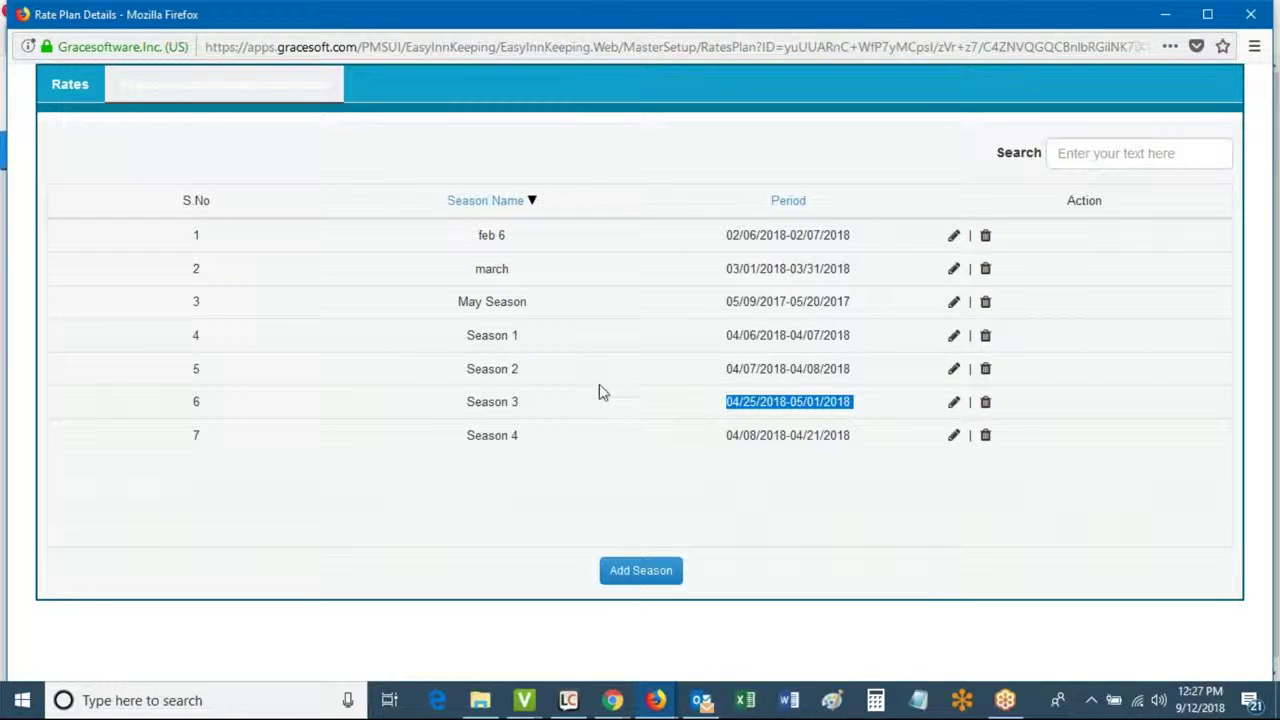
left_click(648, 570)
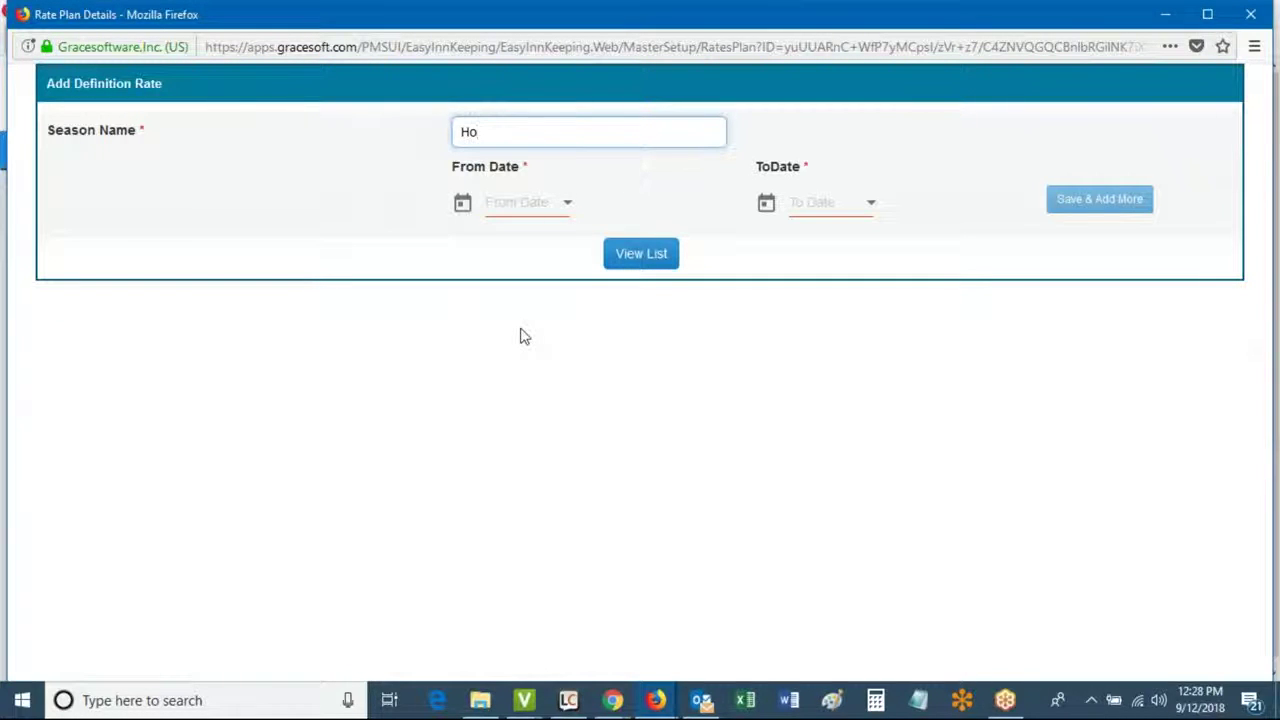
key("BackSpace")
key("BackSpace")
type("Weekends")
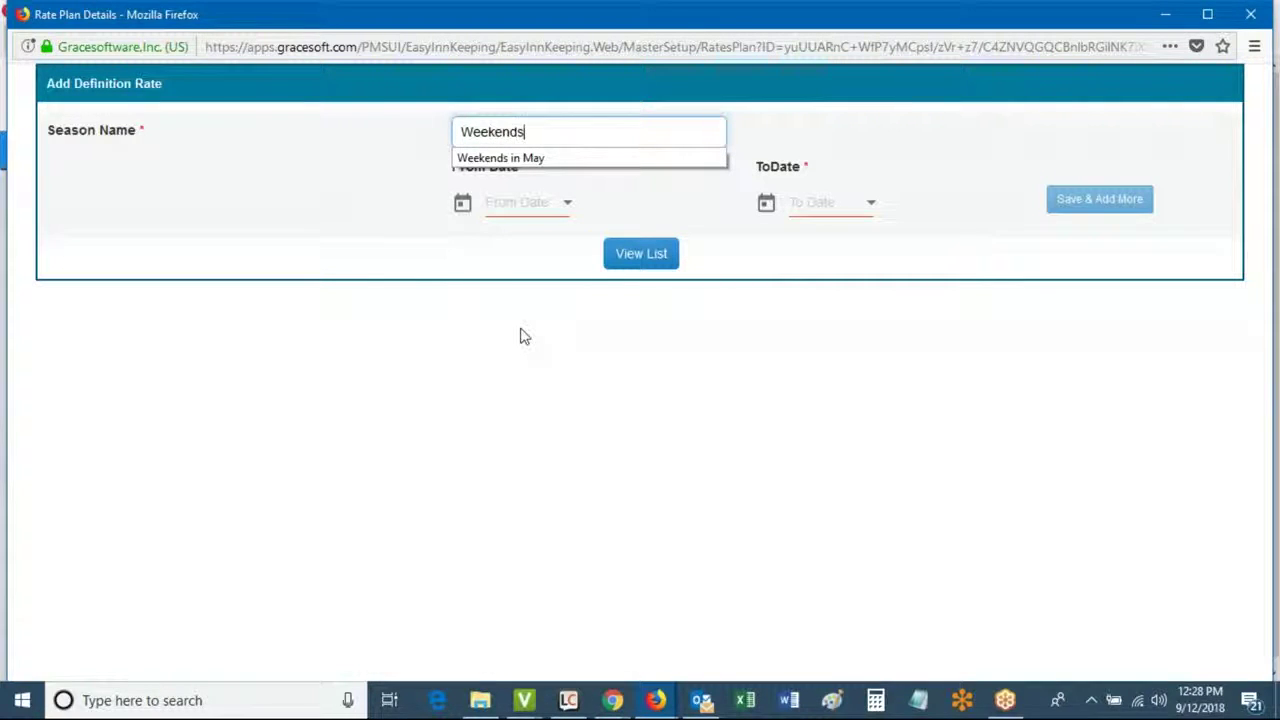
type(" in ")
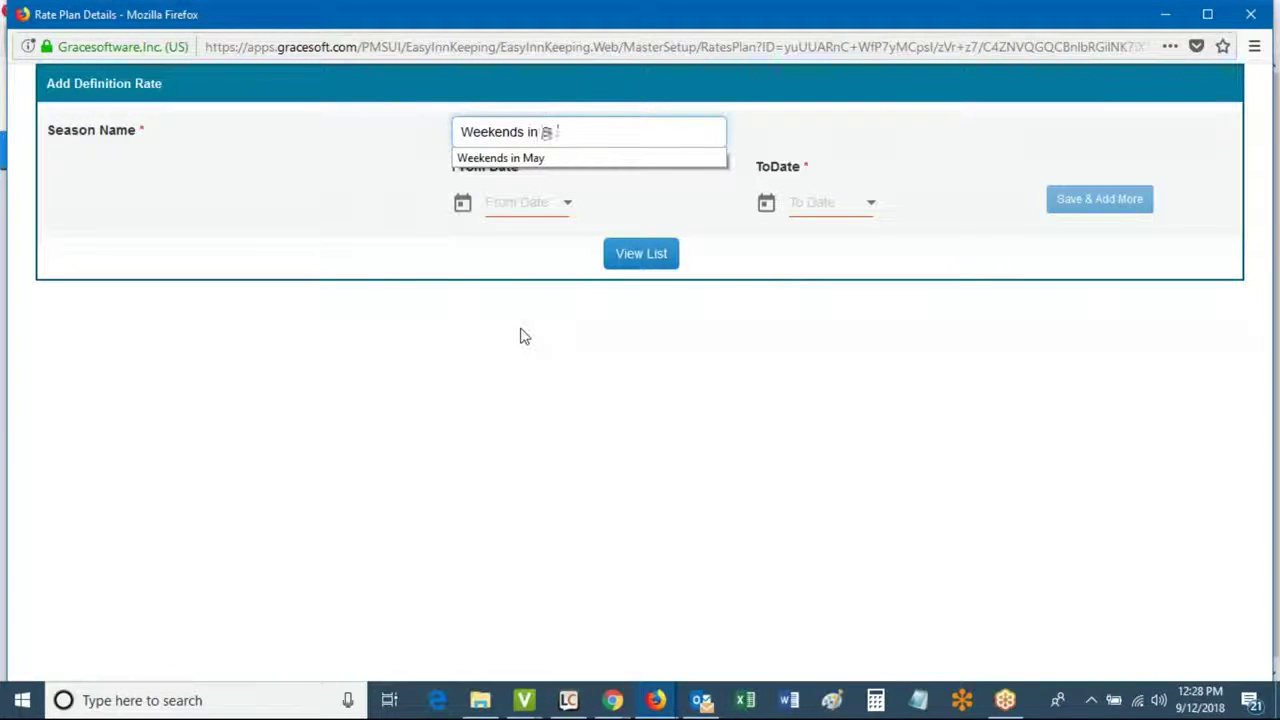
type("Summer")
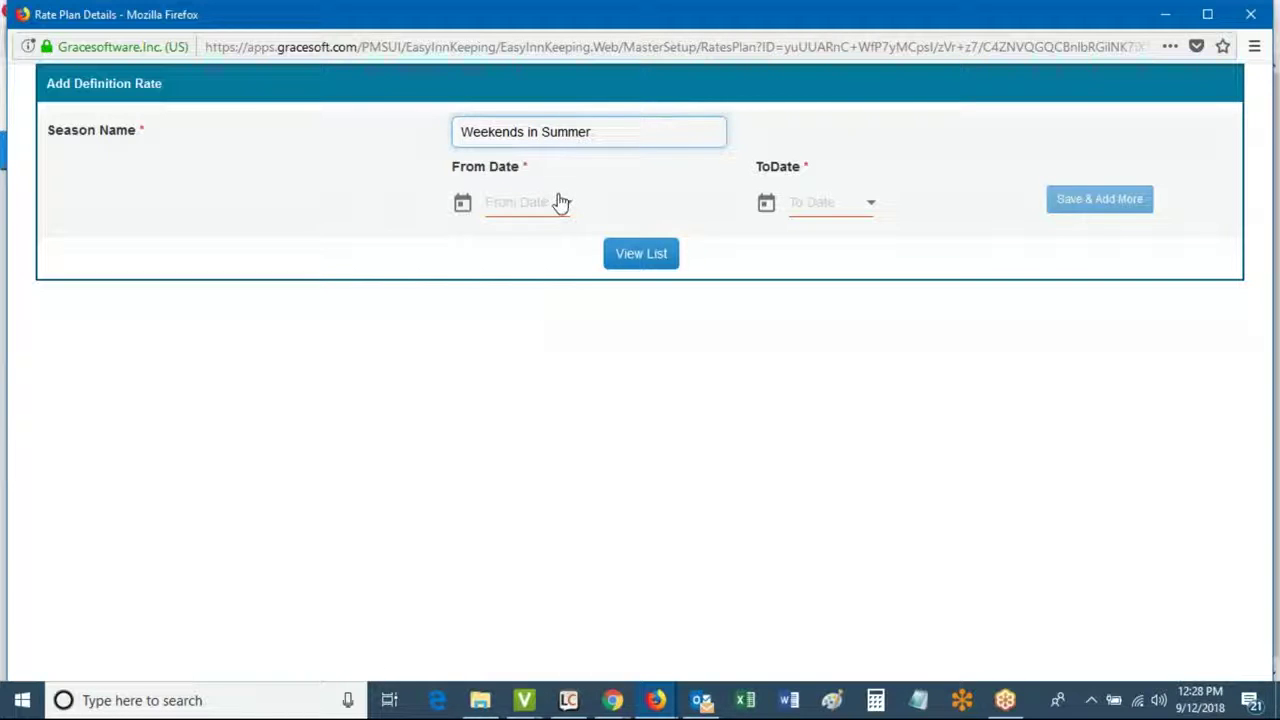
Set the season's start date to 06/07/2019.
left_click(560, 201)
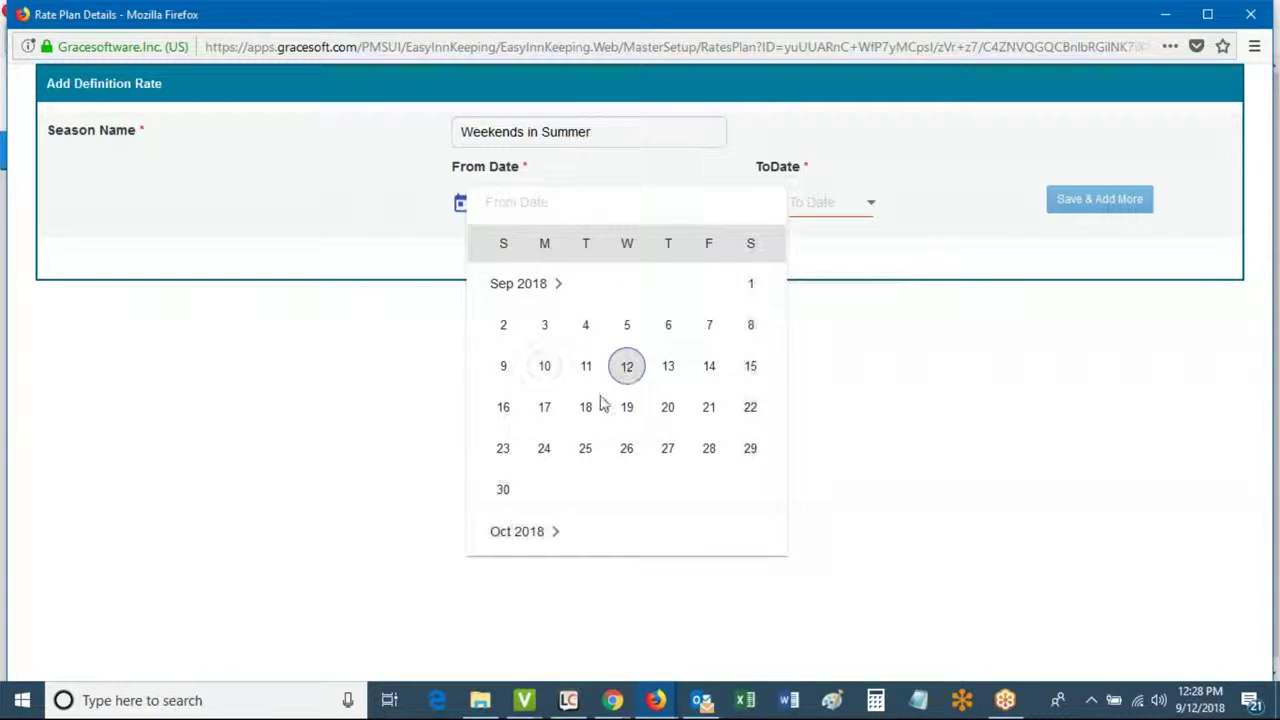
scroll(600, 405, "up", 5)
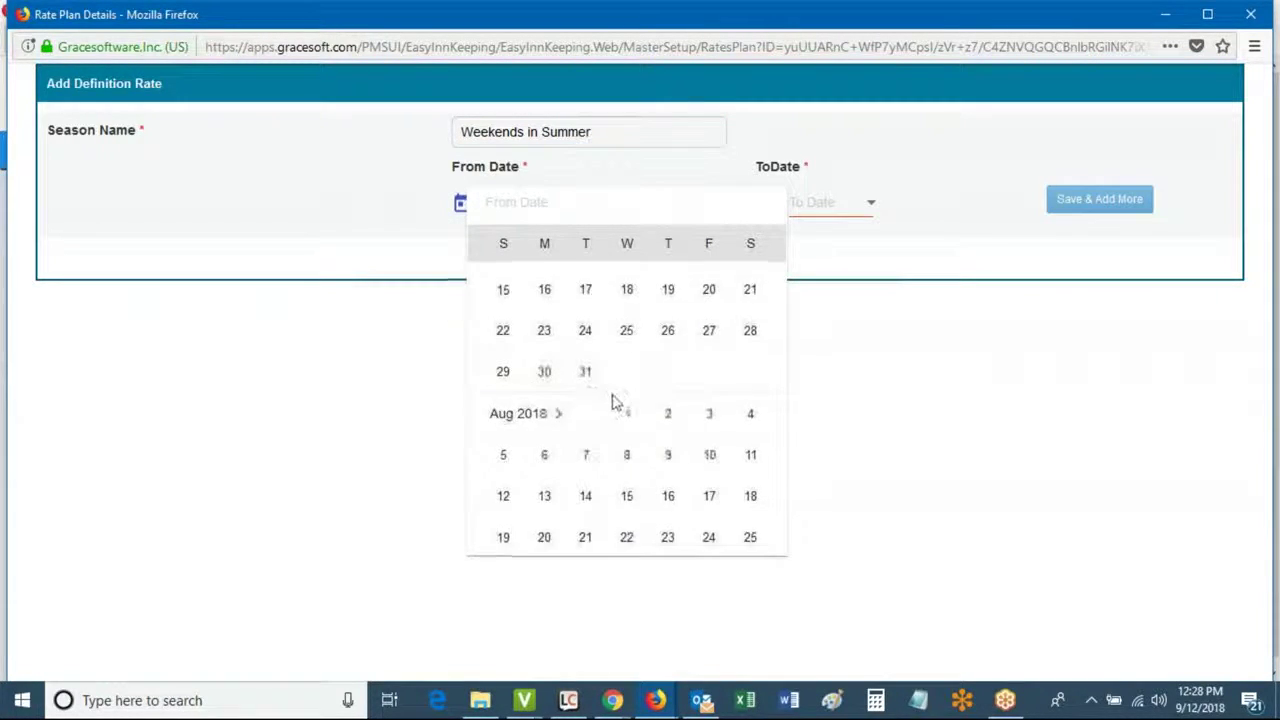
scroll(614, 389, "down", 10)
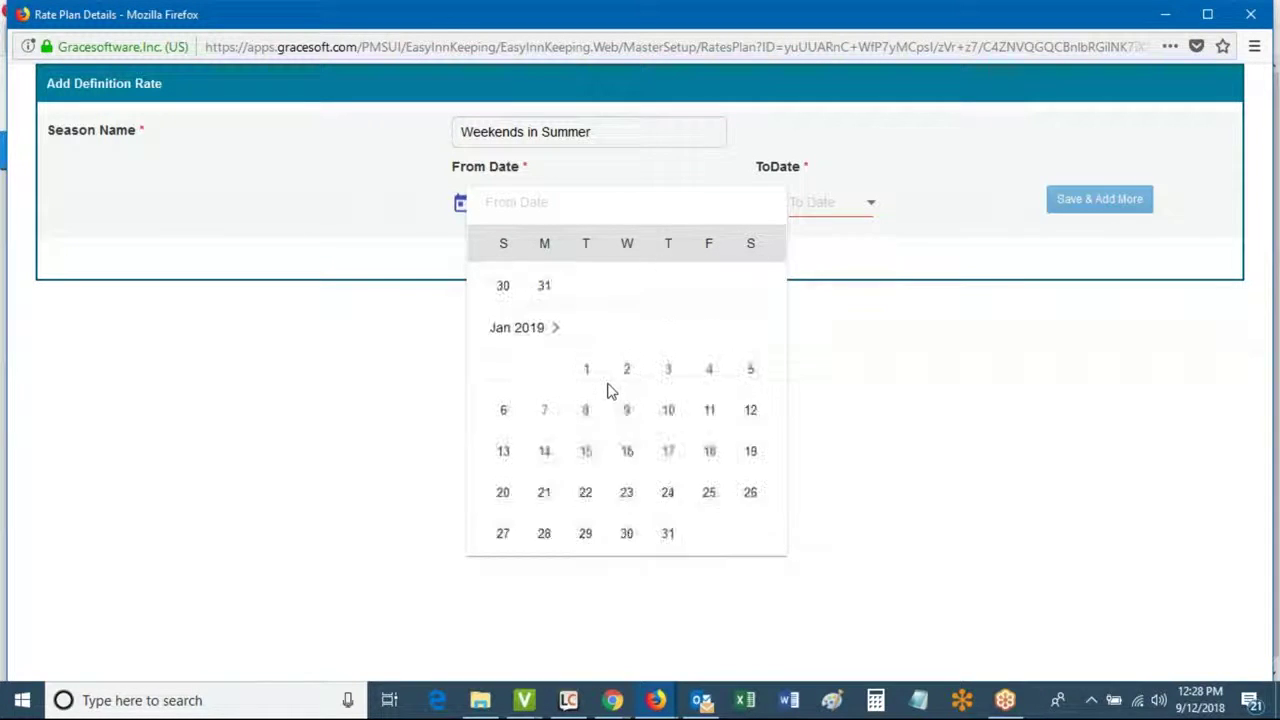
scroll(610, 388, "down", 6)
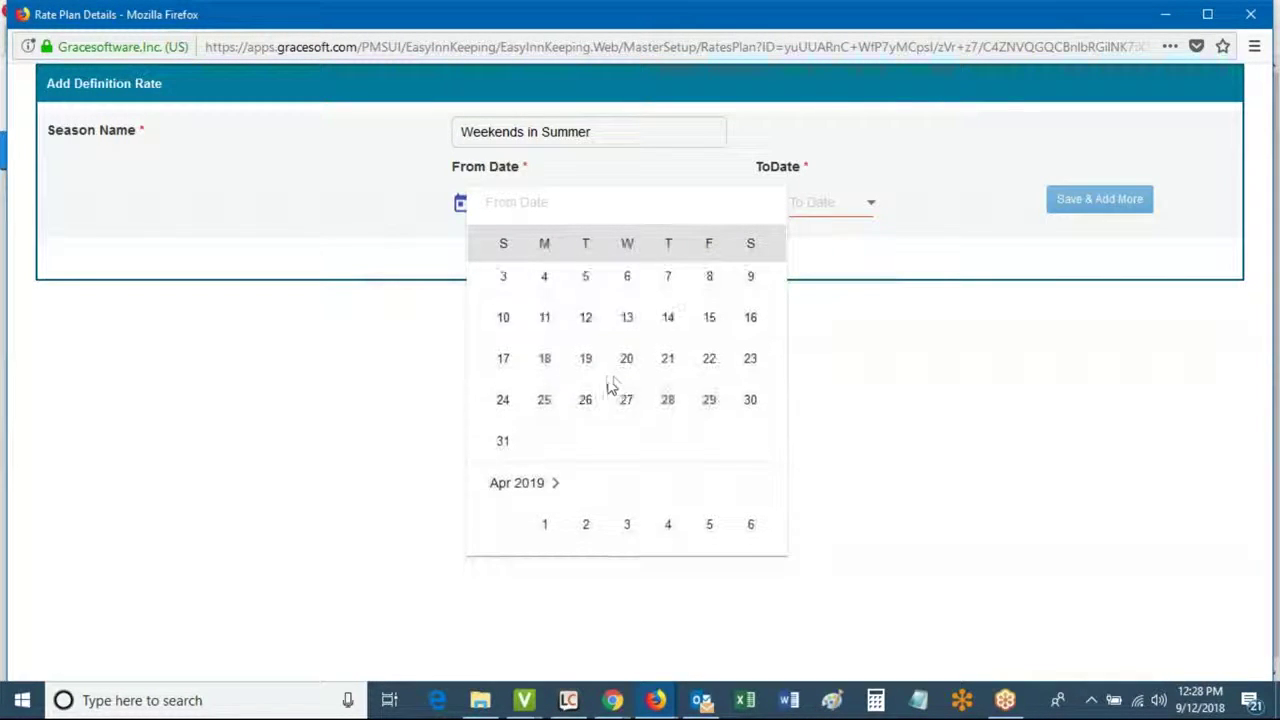
scroll(630, 388, "down", 5)
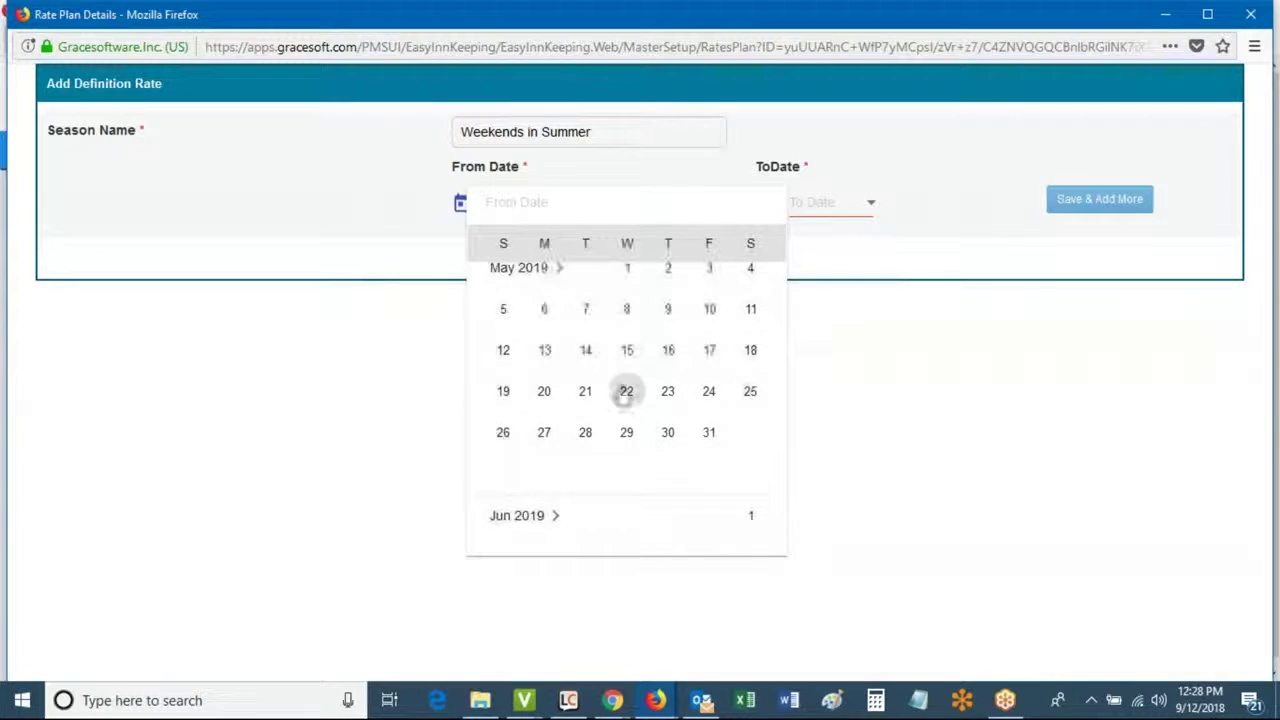
scroll(628, 402, "down", 3)
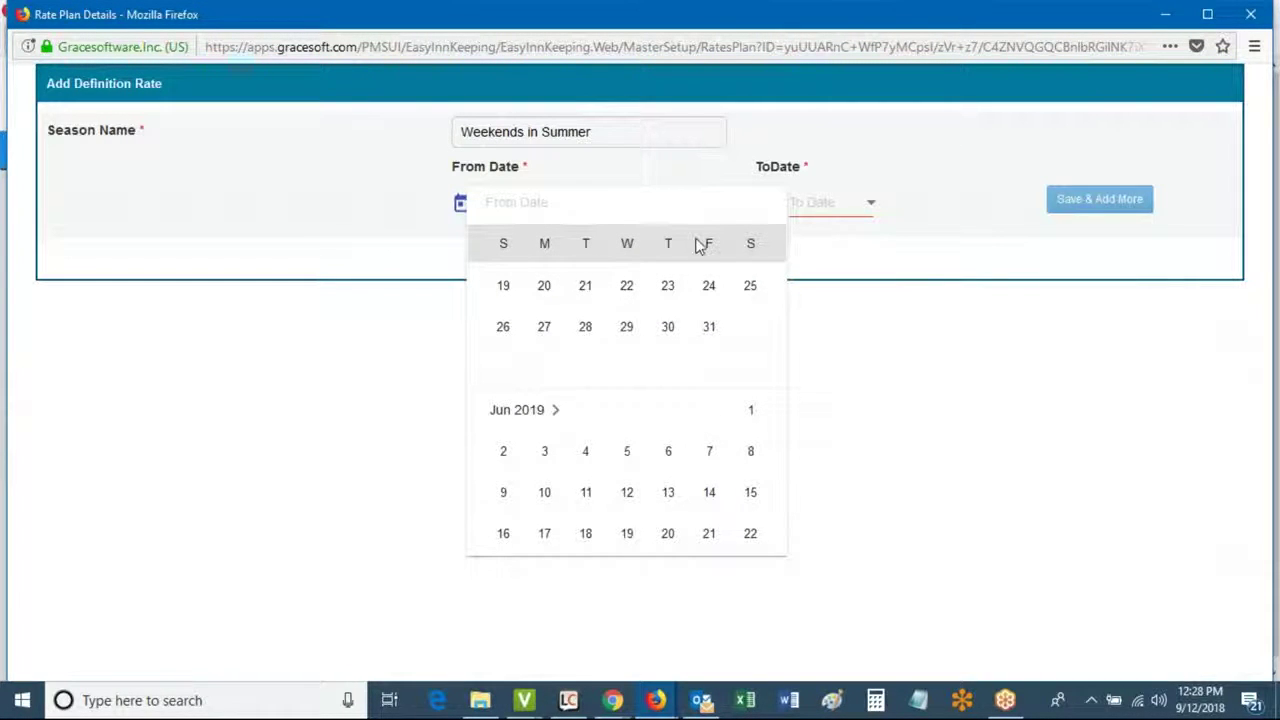
left_click(708, 455)
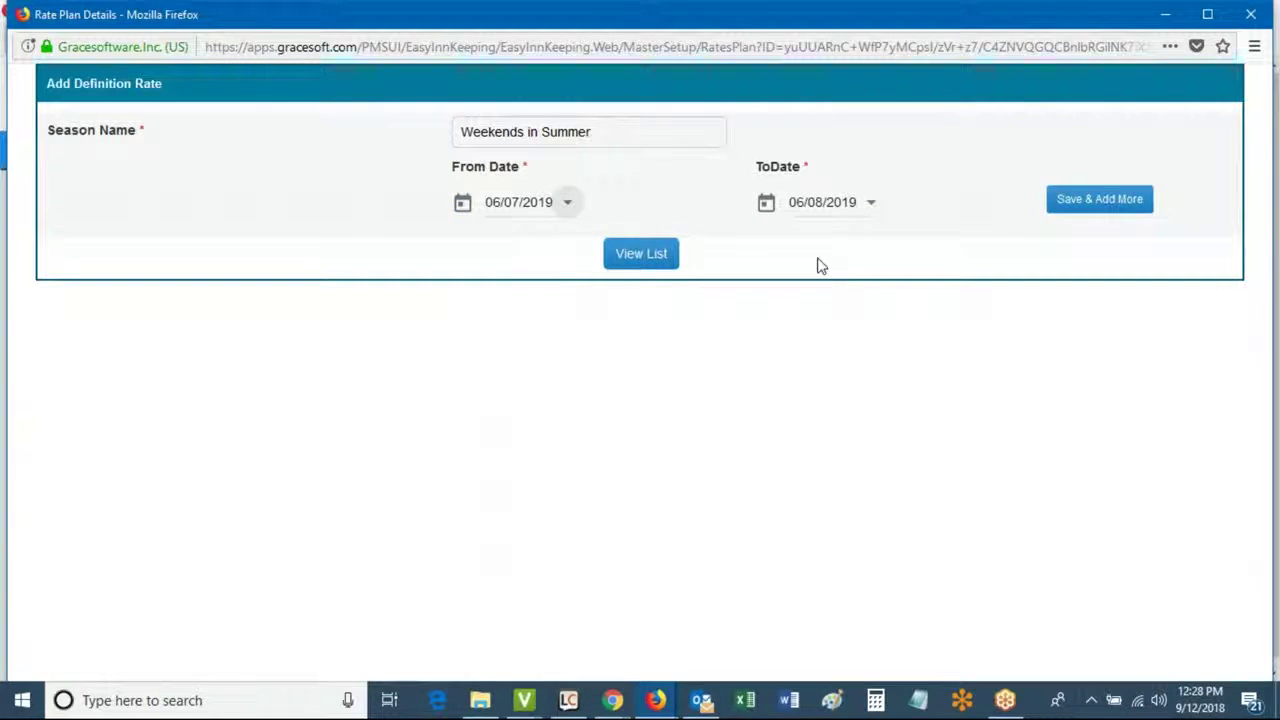
Set the season's end date to 06/10/2019 and save this period, keeping the form ready for more.
left_click(830, 202)
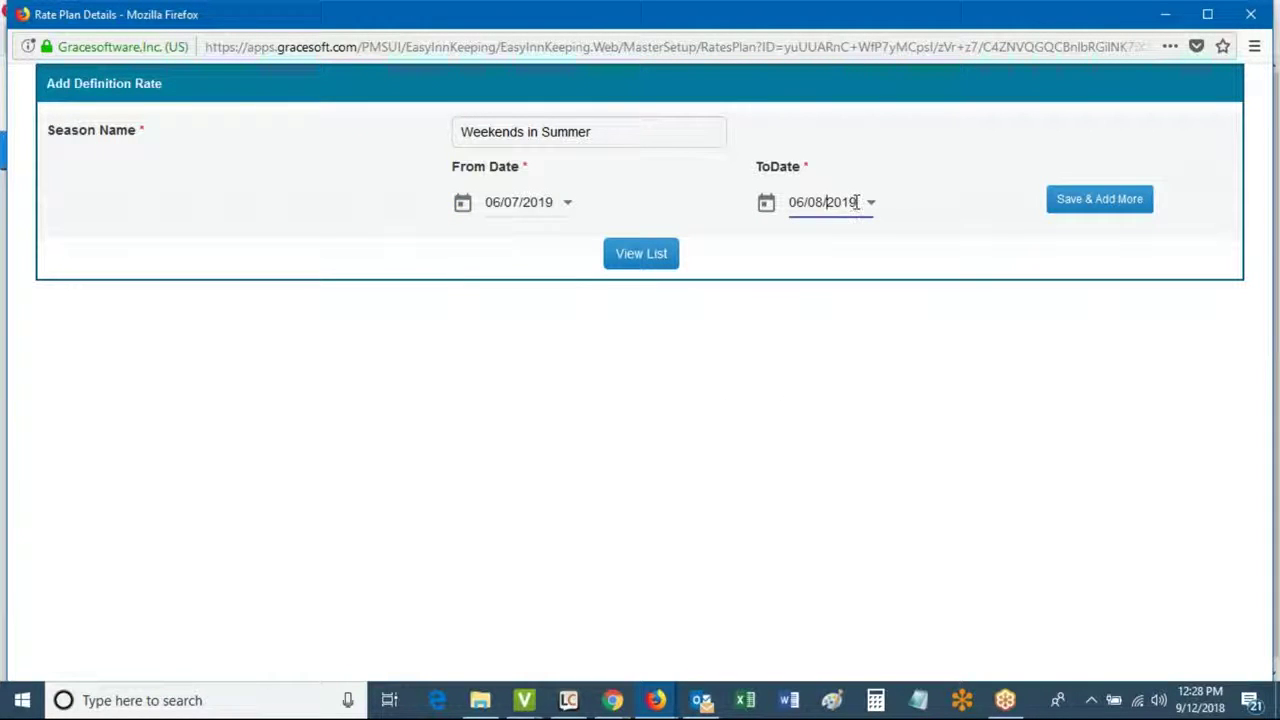
left_click(871, 204)
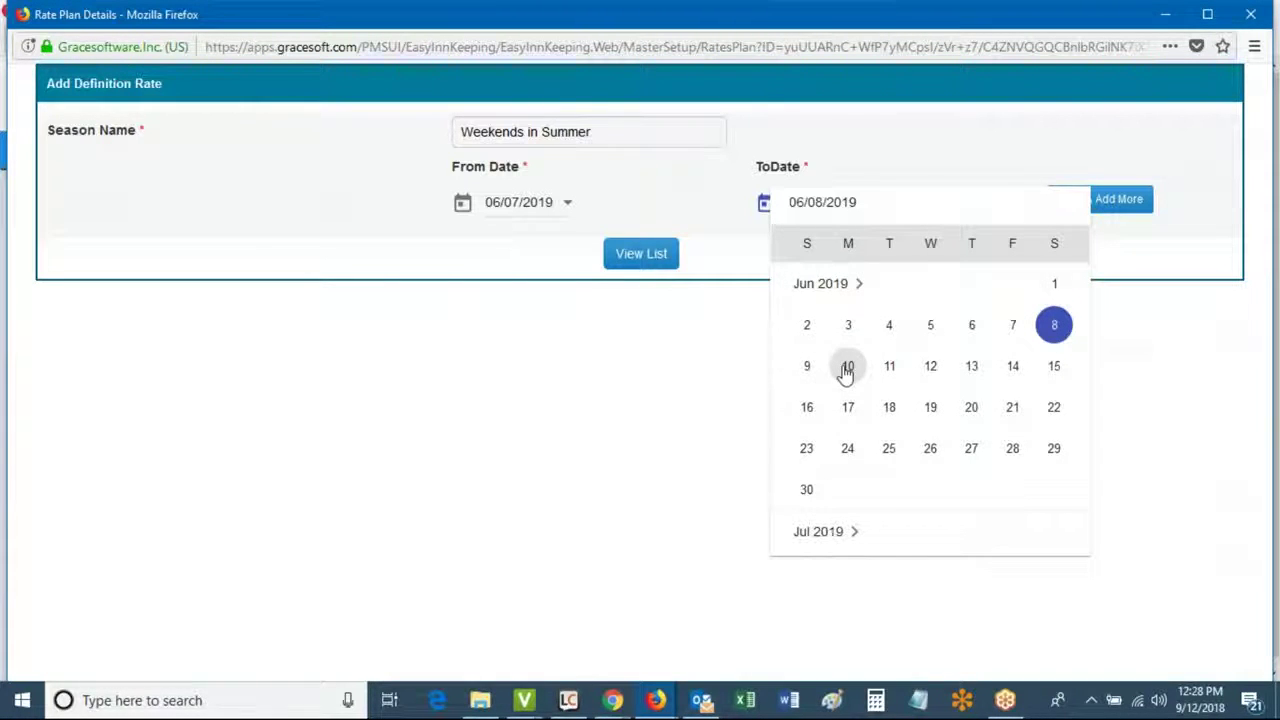
left_click(846, 370)
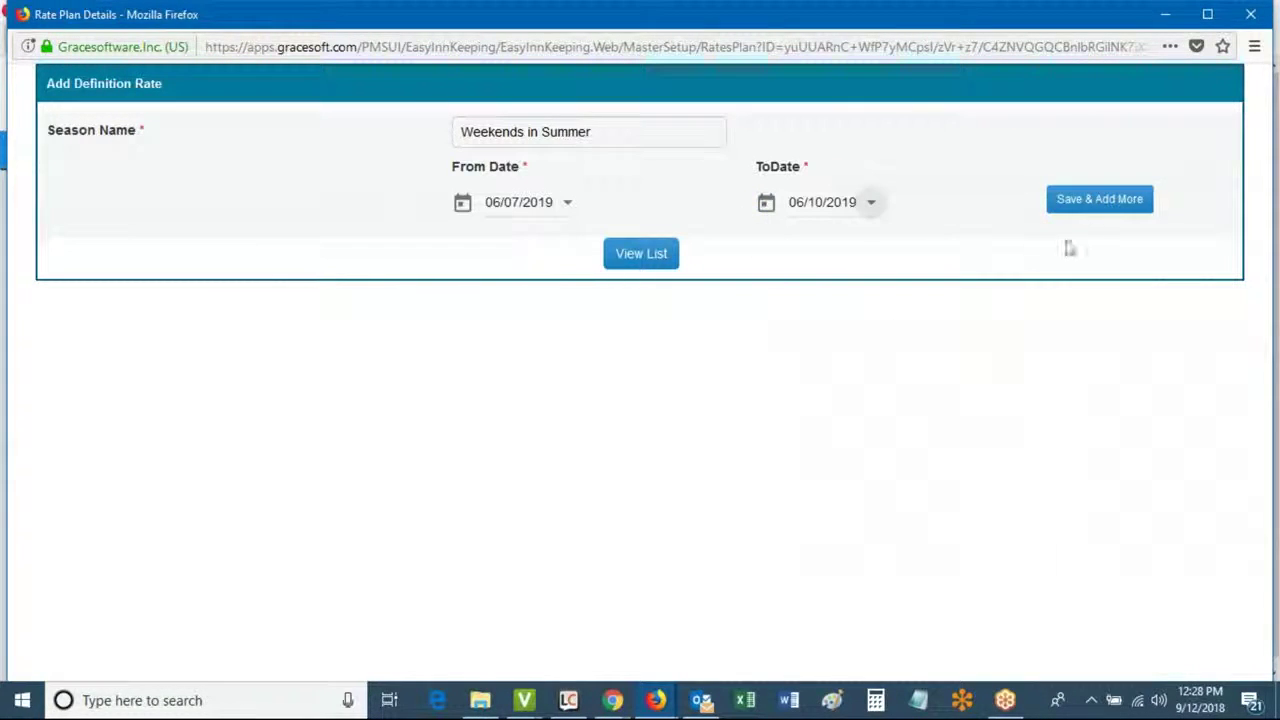
left_click(1094, 201)
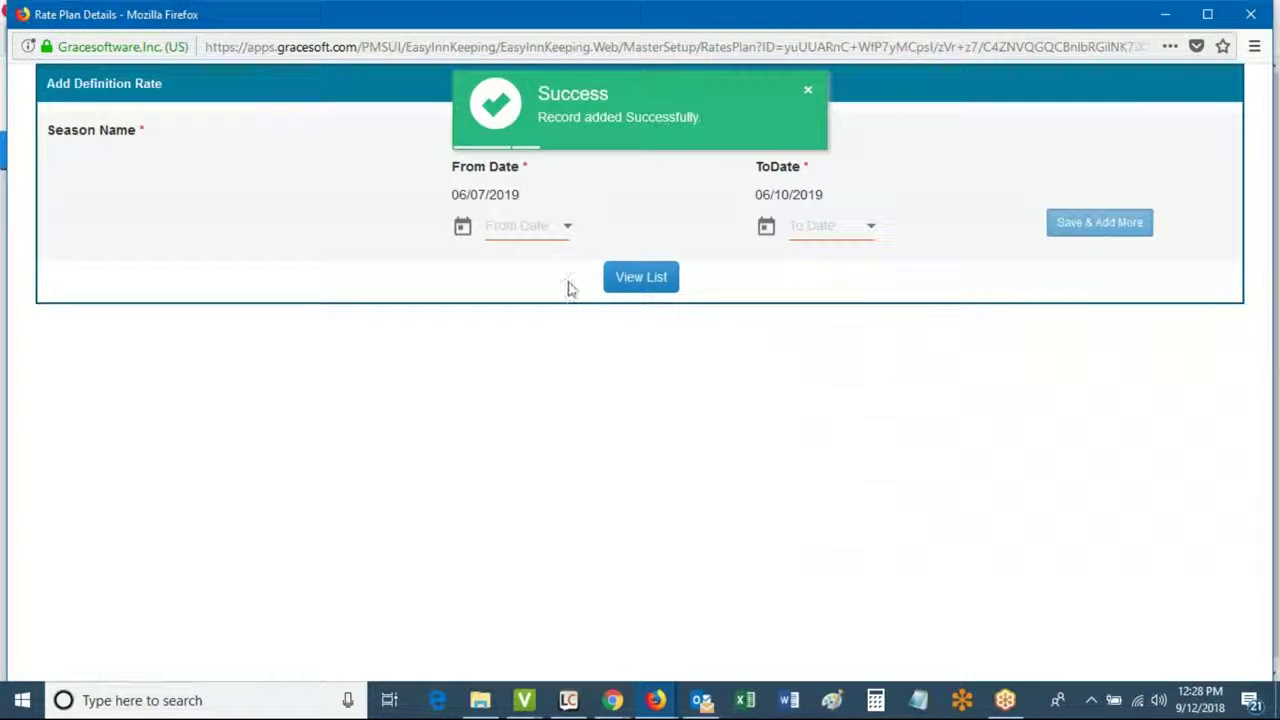
Set the start date of the second Weekends in Summer period to 06/14/2019.
left_click(567, 227)
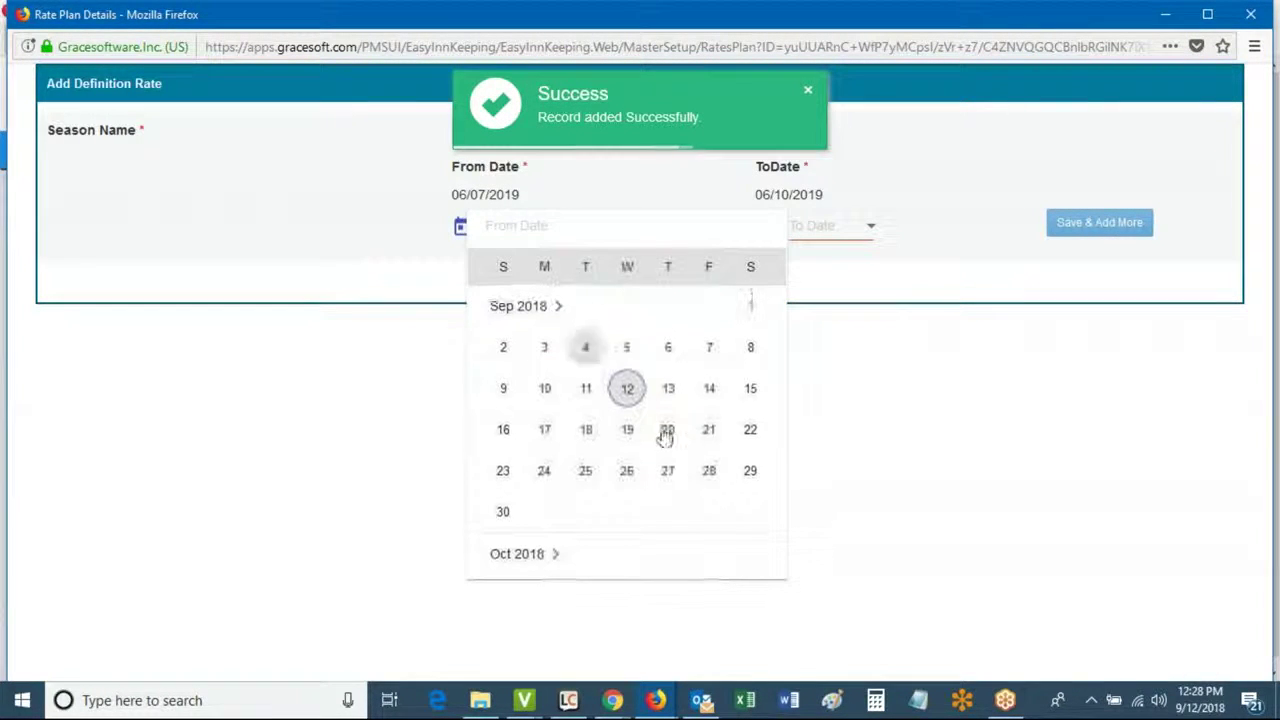
scroll(668, 405, "down", 10)
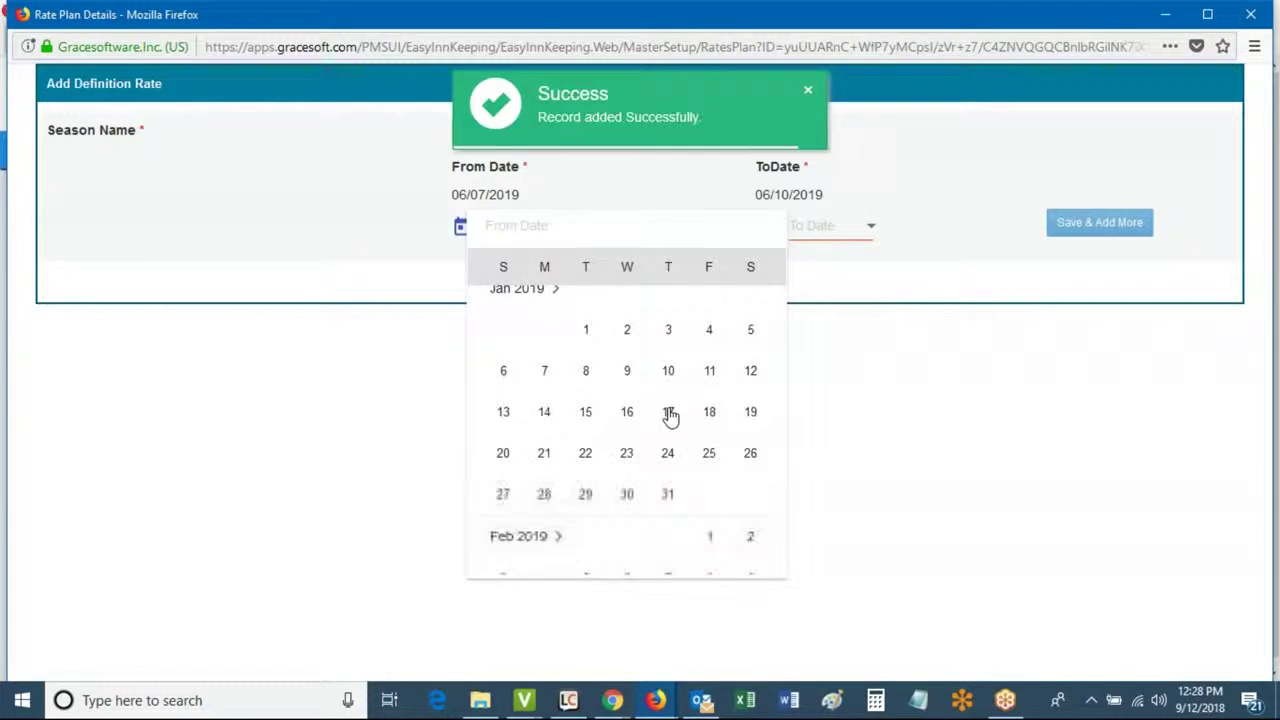
scroll(670, 420, "down", 8)
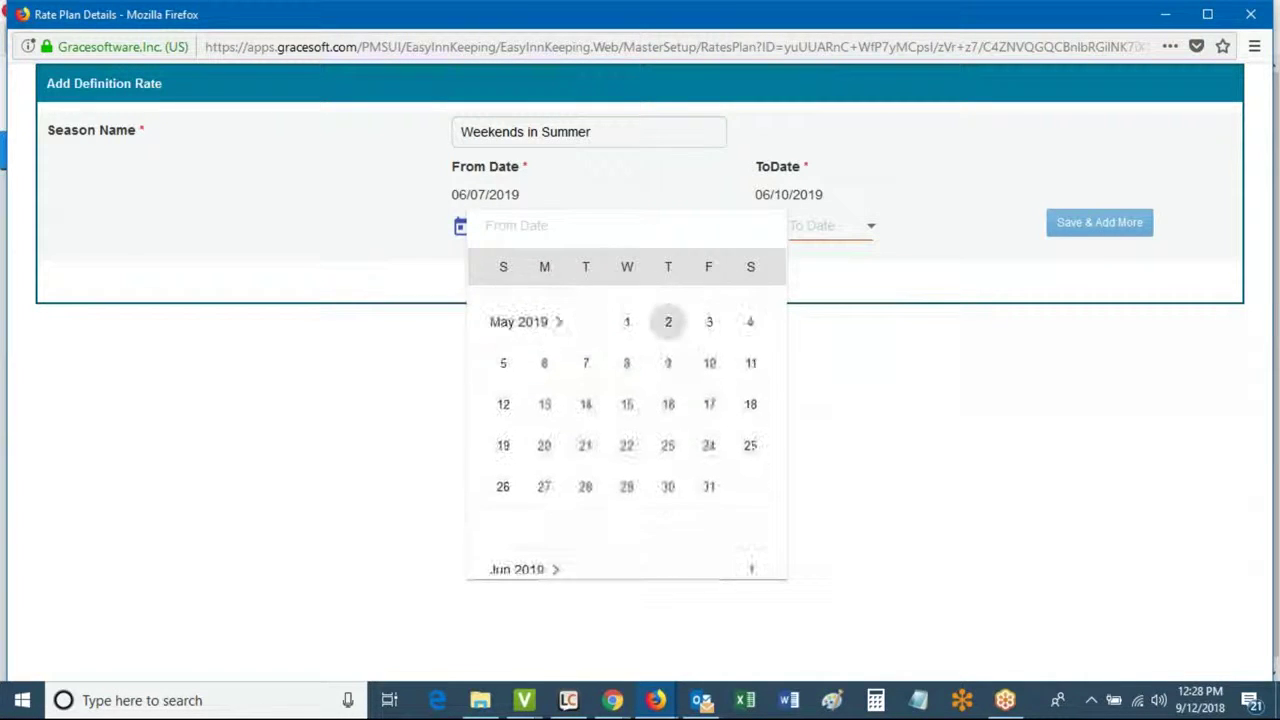
scroll(673, 432, "down", 3)
scroll(669, 423, "up", 3)
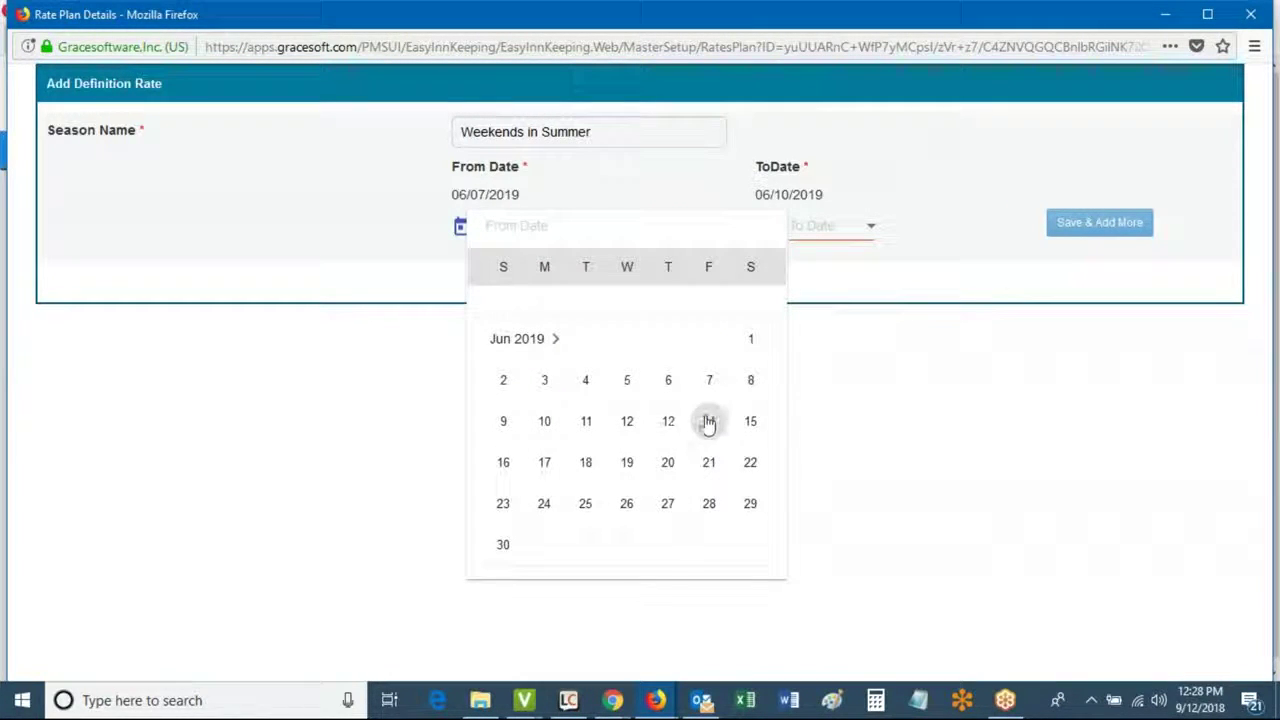
left_click(709, 421)
Try to save the second period with 06/10/2019 as its end date.
left_click(855, 226)
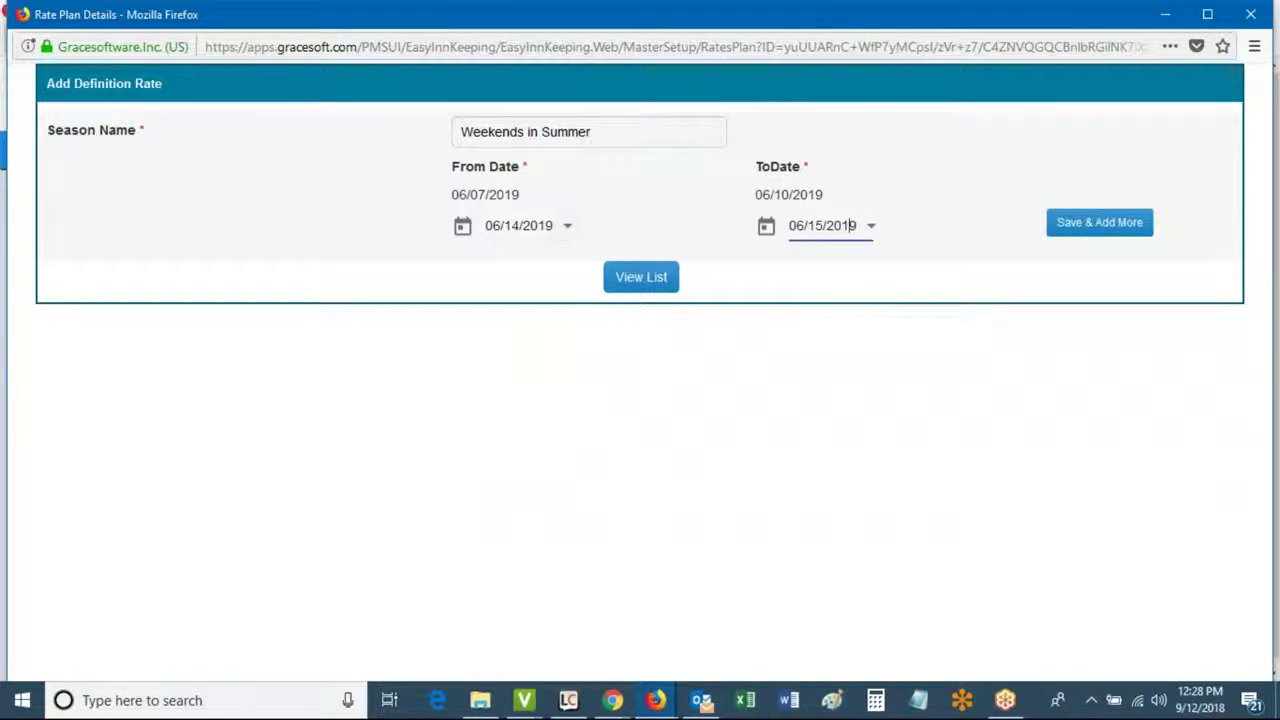
left_click(868, 230)
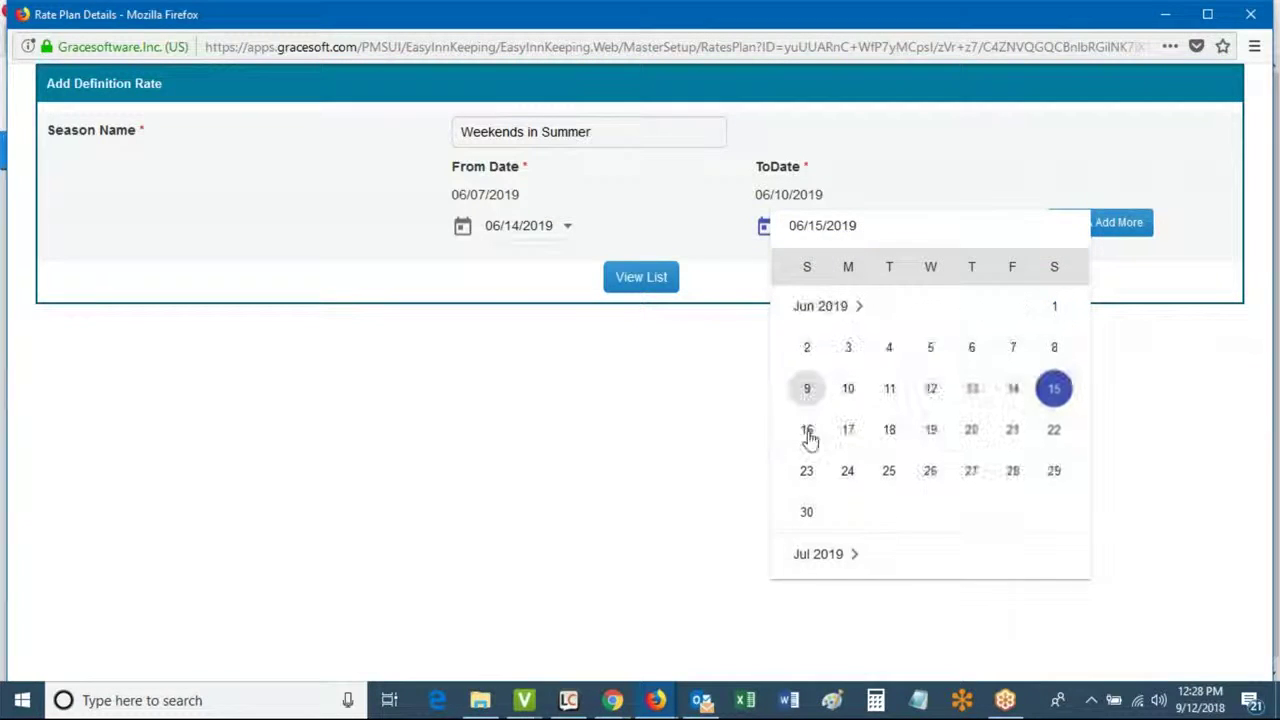
left_click(845, 390)
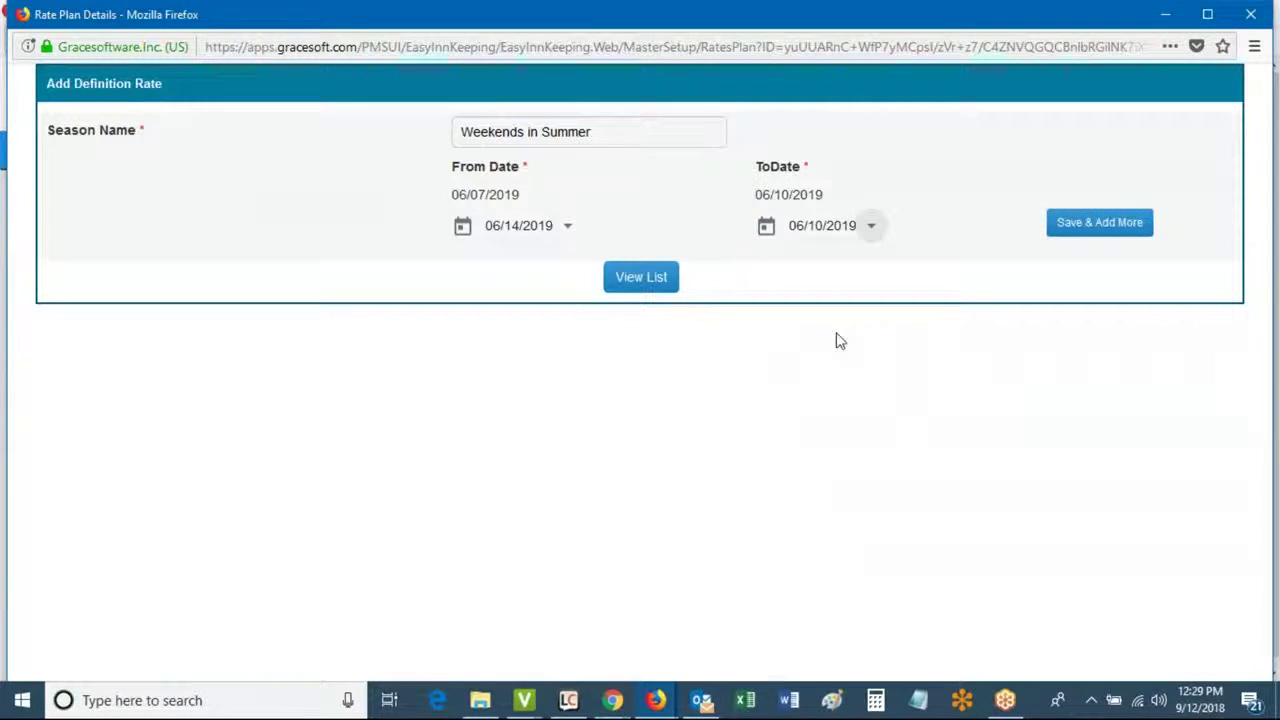
left_click(1094, 232)
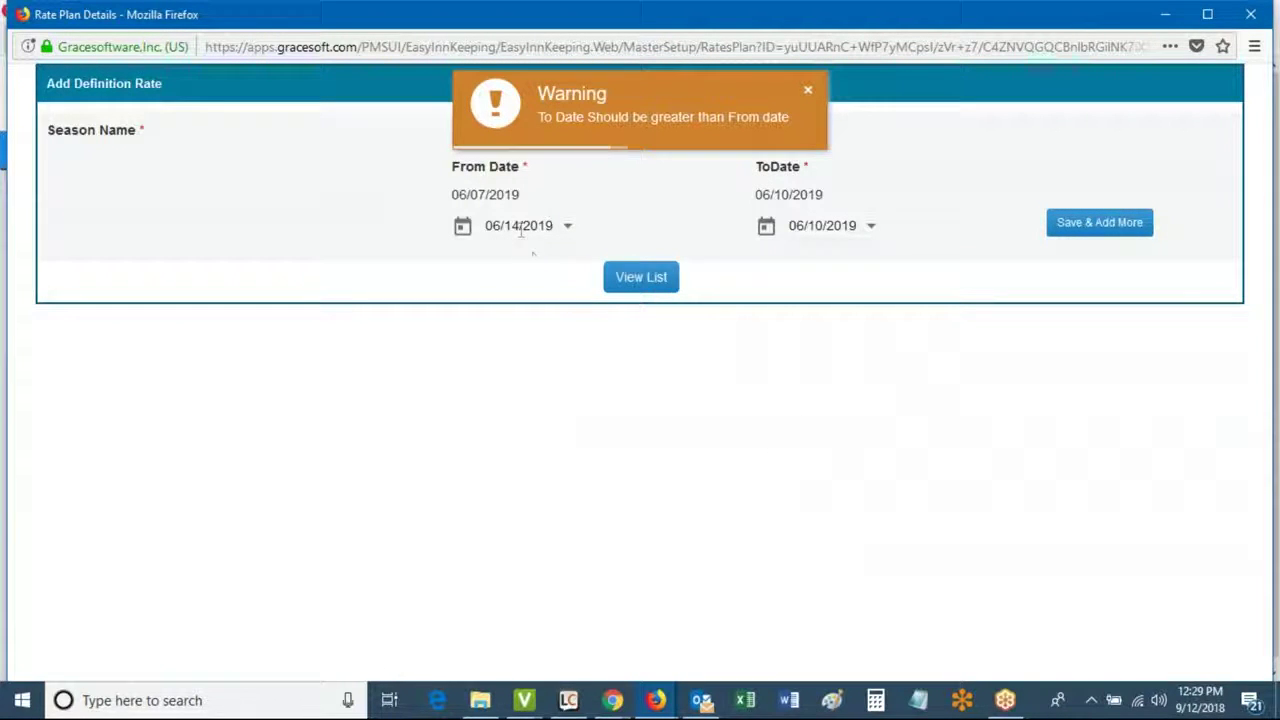
Save the second period with end date 06/17/2019 and check Weekends in Summer in the season list.
left_click(829, 226)
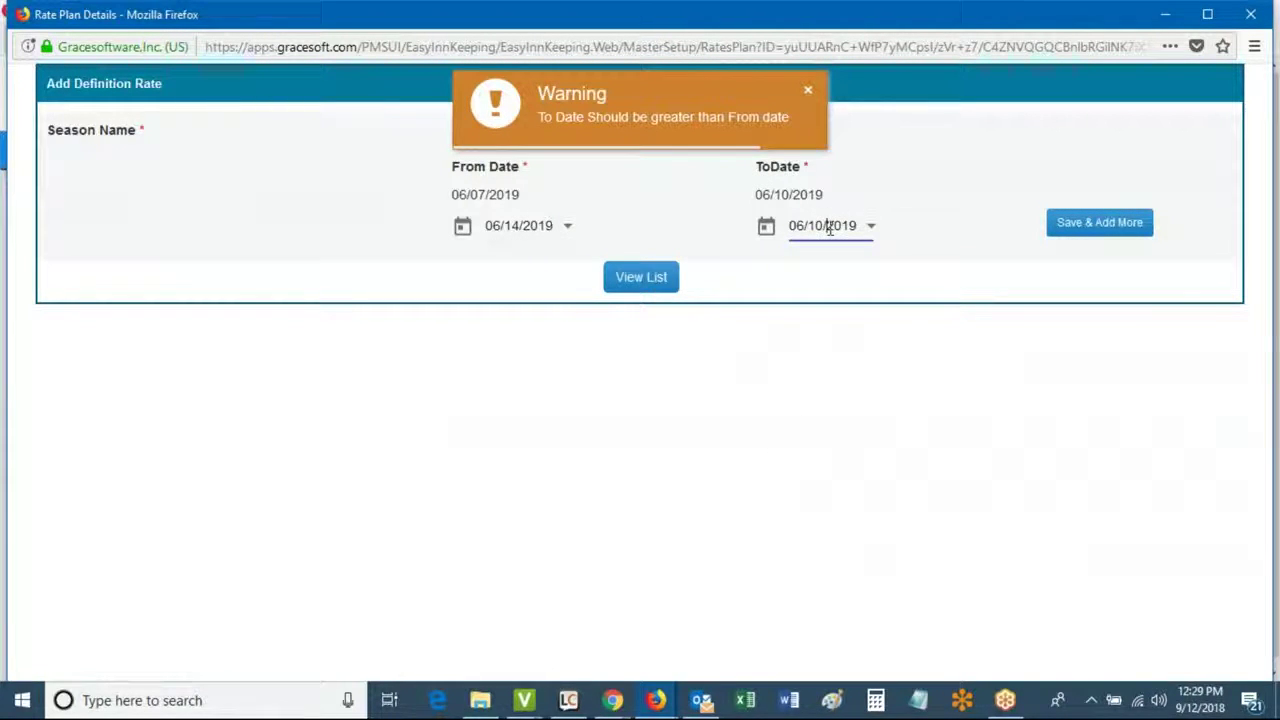
left_click(870, 228)
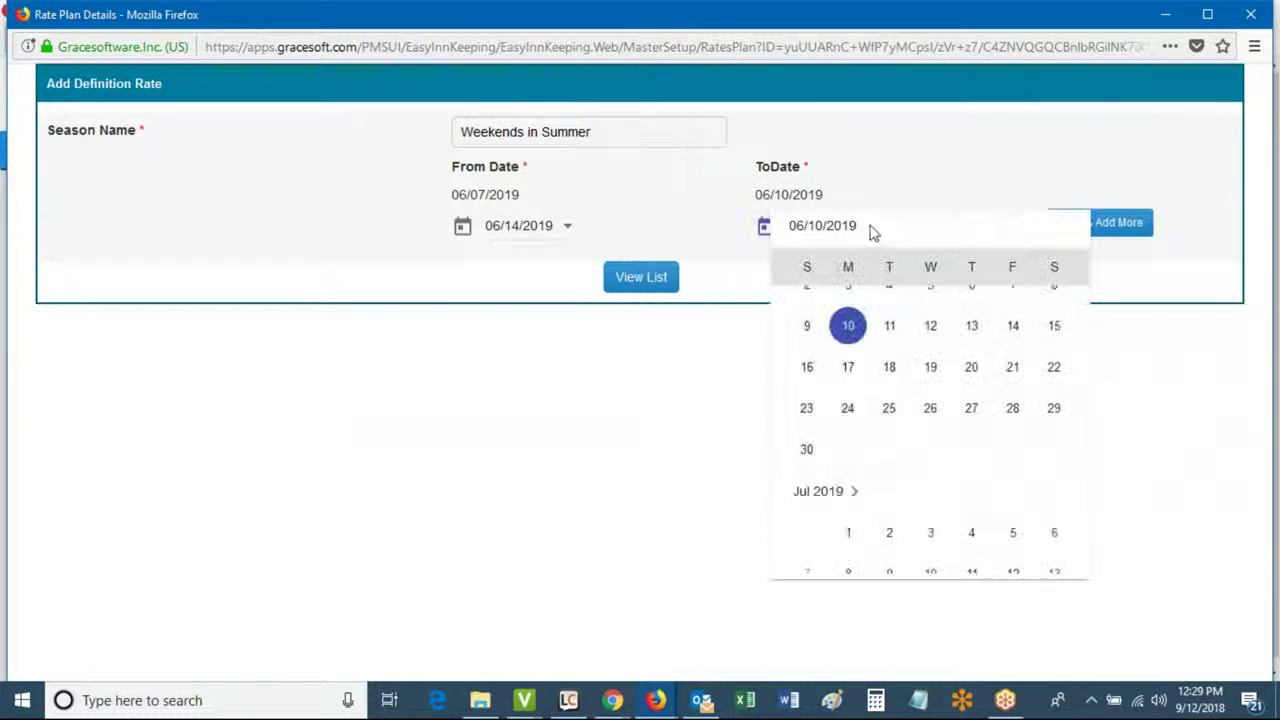
left_click(848, 430)
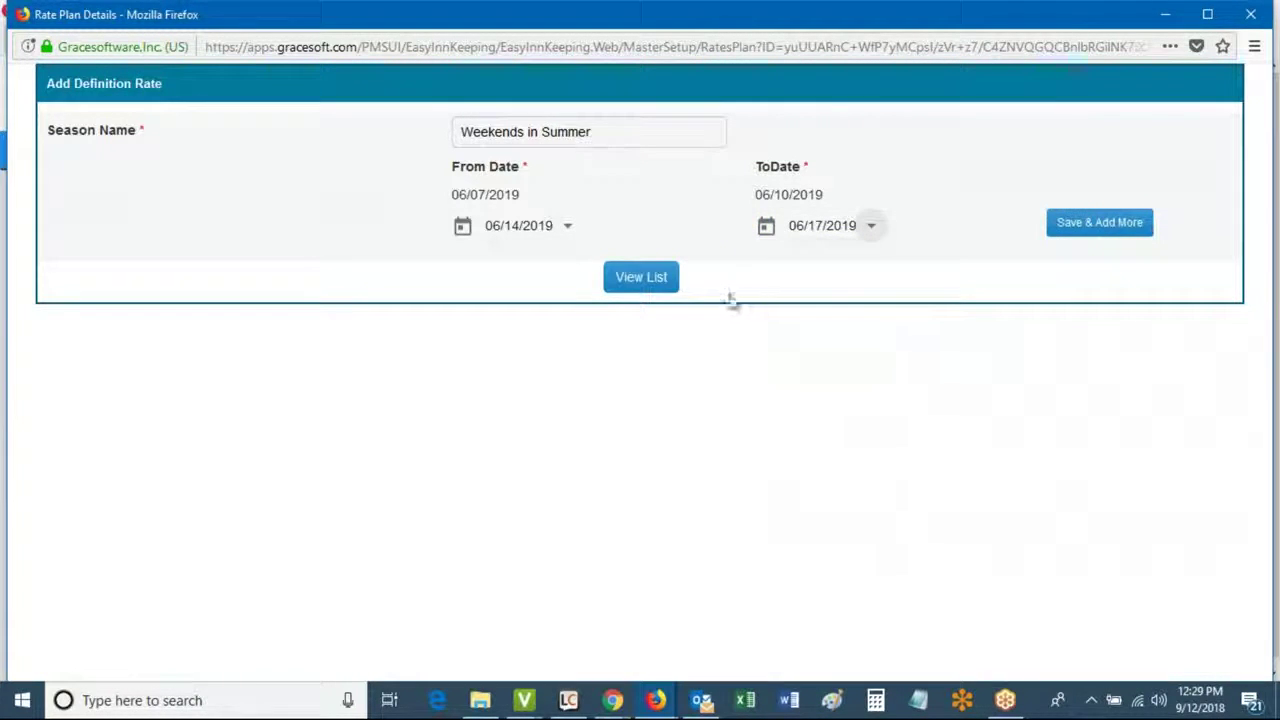
left_click(1063, 236)
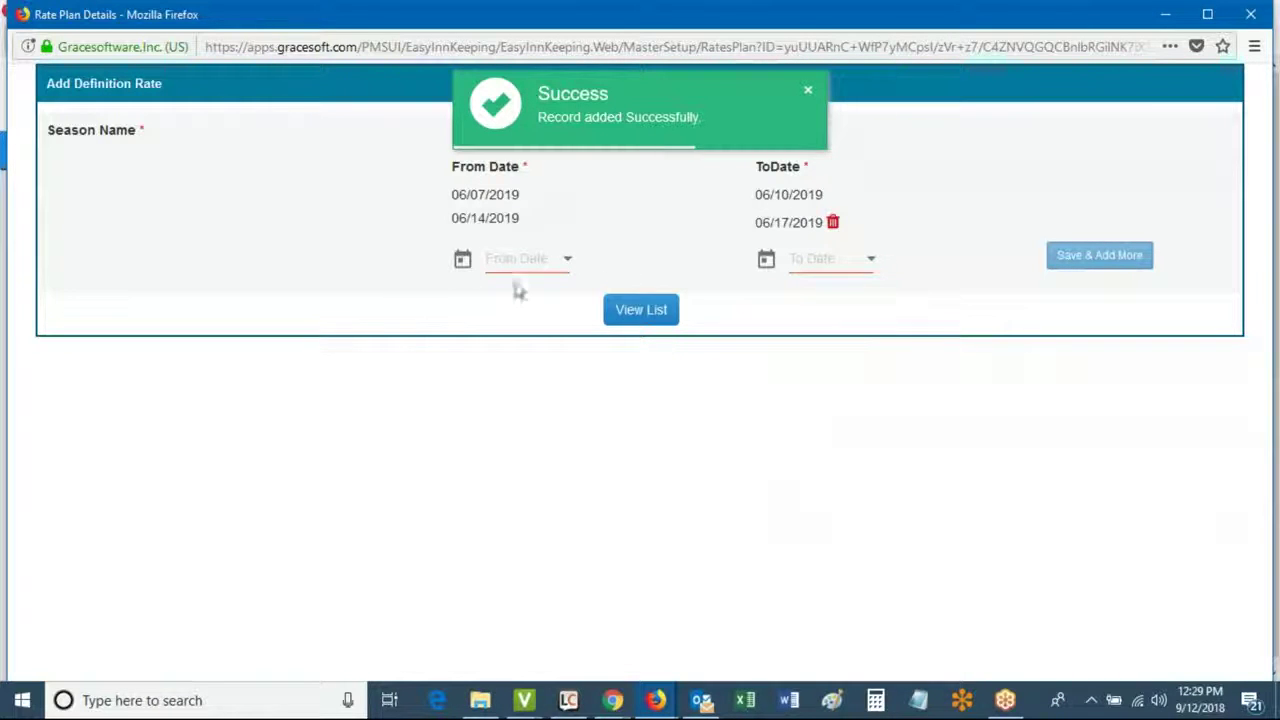
left_click(640, 312)
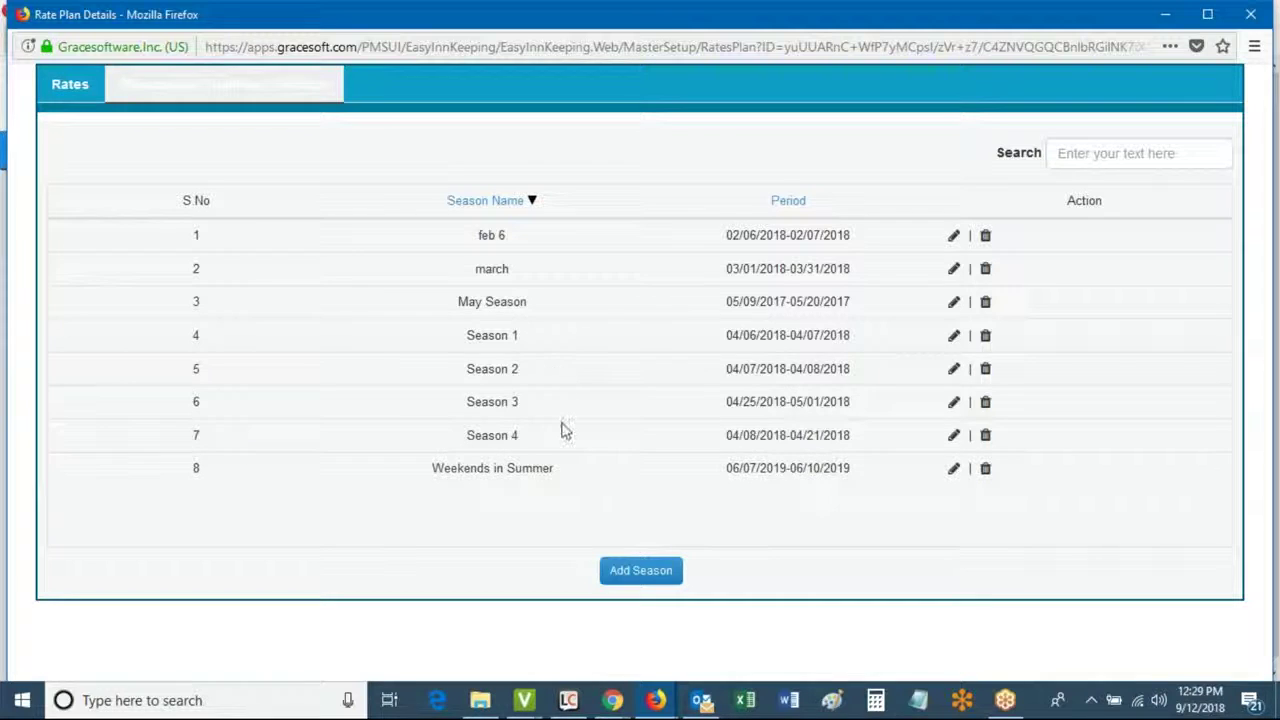
left_click_drag(418, 485, 877, 477)
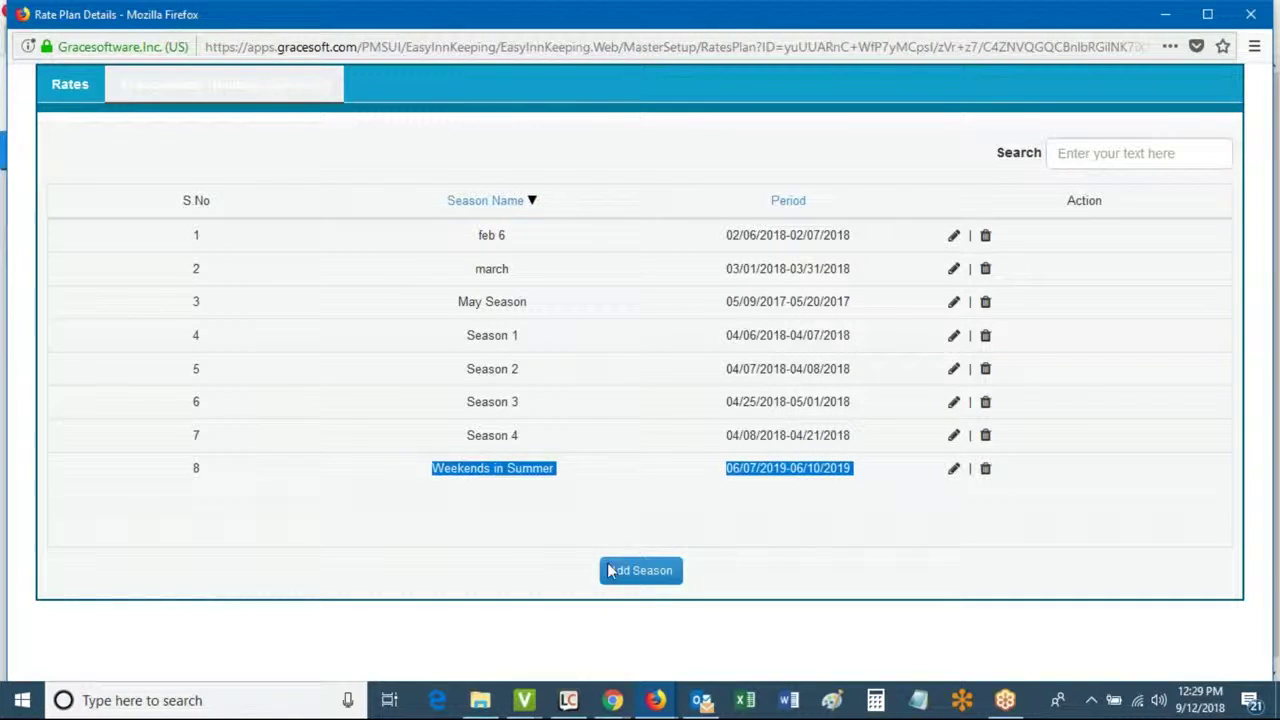
Return to the regular rates list and start adding a seasonal rate to Test Rate.
left_click(66, 91)
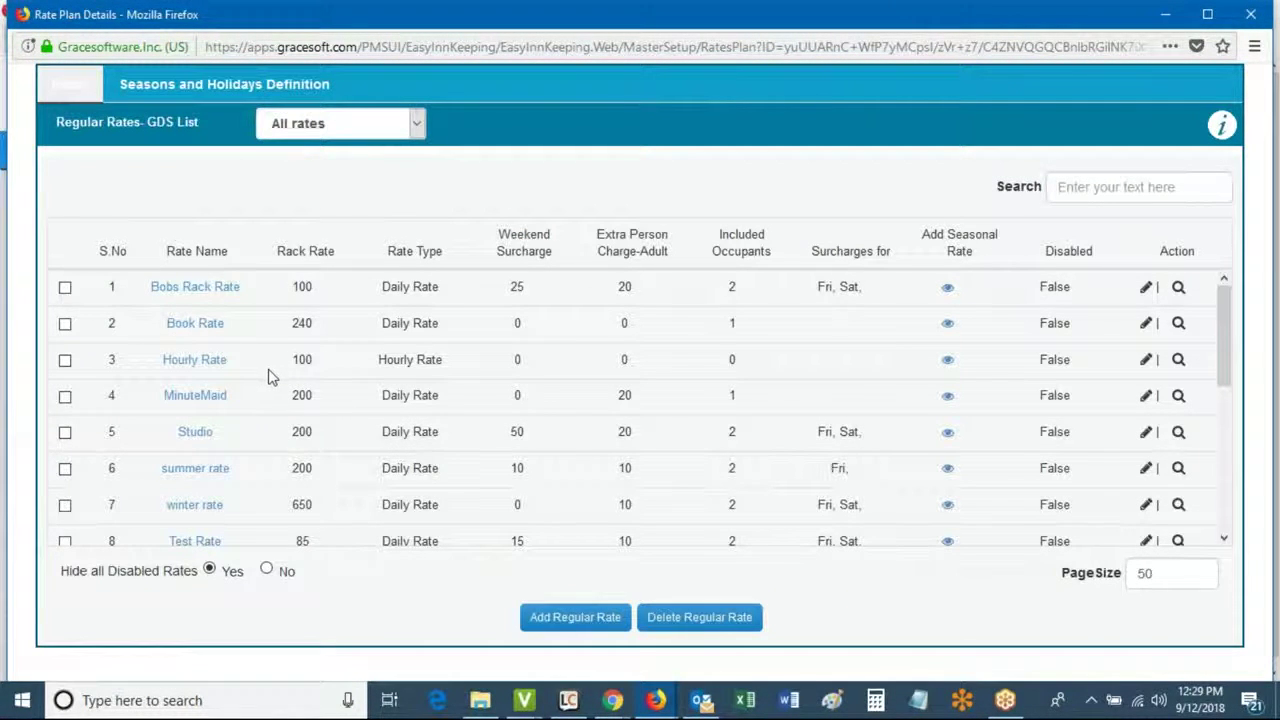
scroll(256, 397, "down", 2)
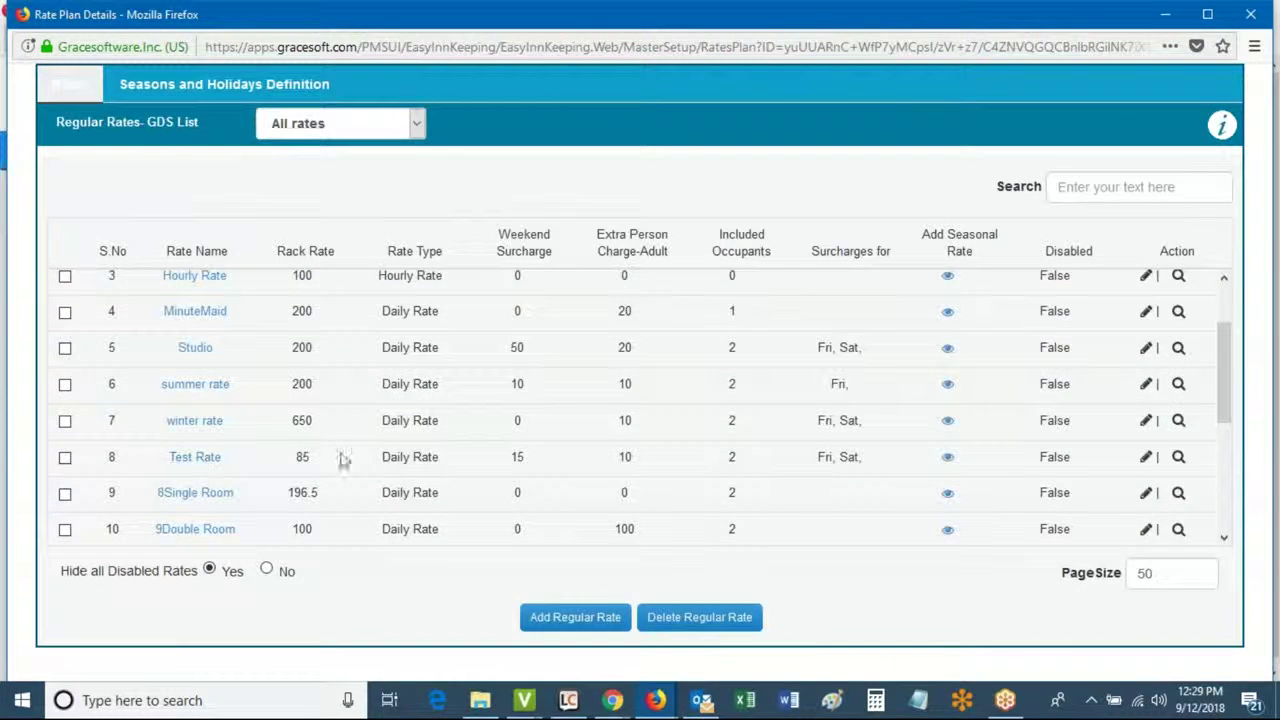
left_click_drag(136, 463, 225, 466)
left_click(947, 459)
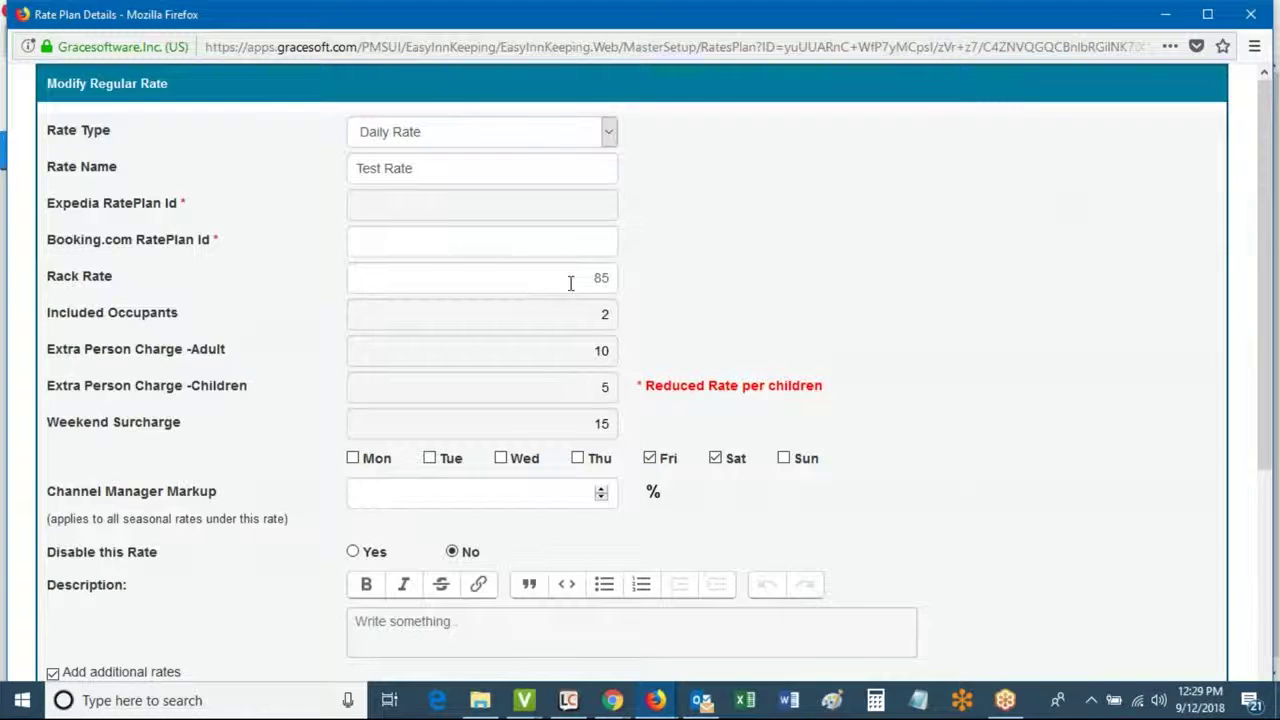
Under Test Rate's additional rates, select the Weekends in Summer season and set its rack rate to 100.
scroll(480, 348, "down", 2)
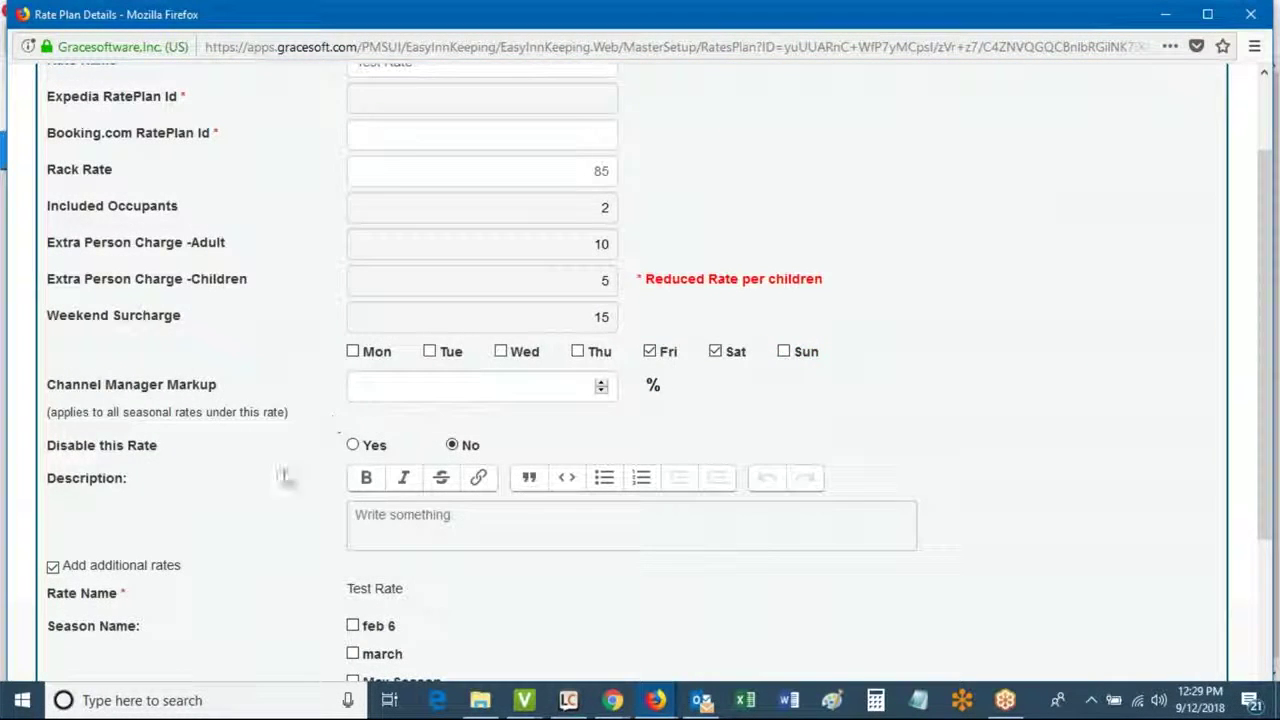
scroll(250, 452, "down", 3)
left_click_drag(62, 432, 200, 443)
scroll(260, 465, "down", 2)
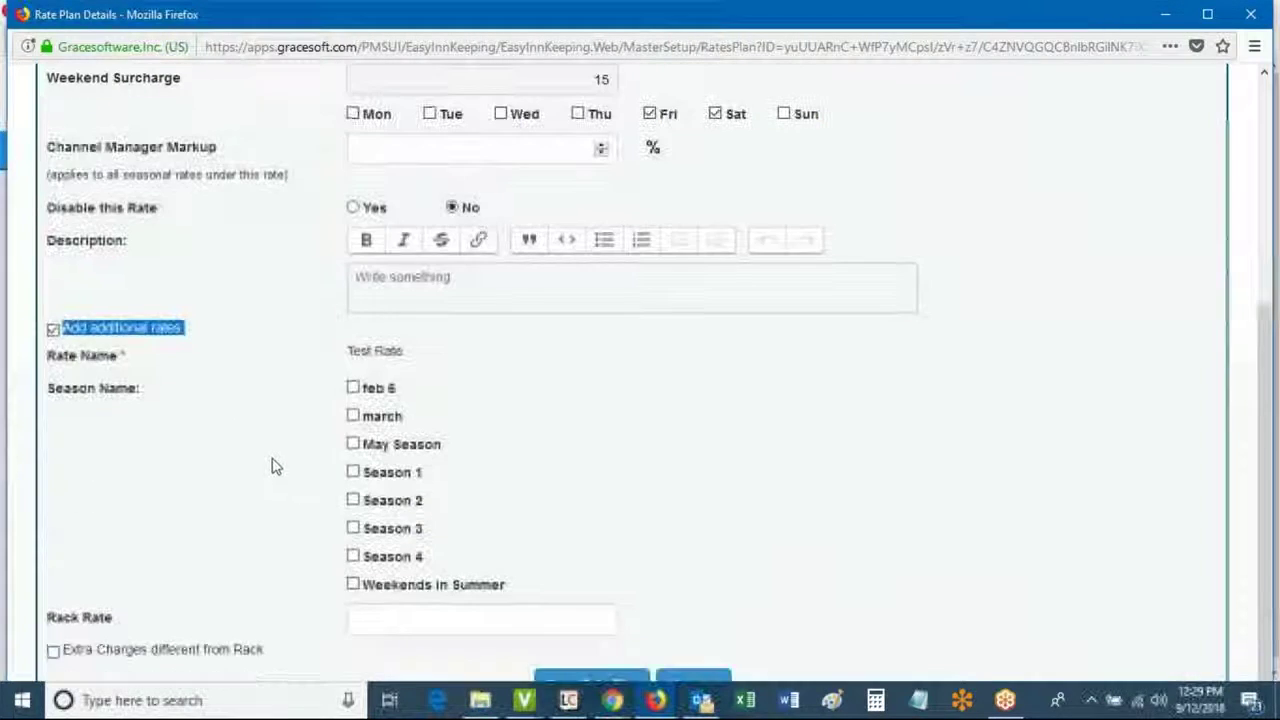
left_click(355, 586)
left_click(400, 615)
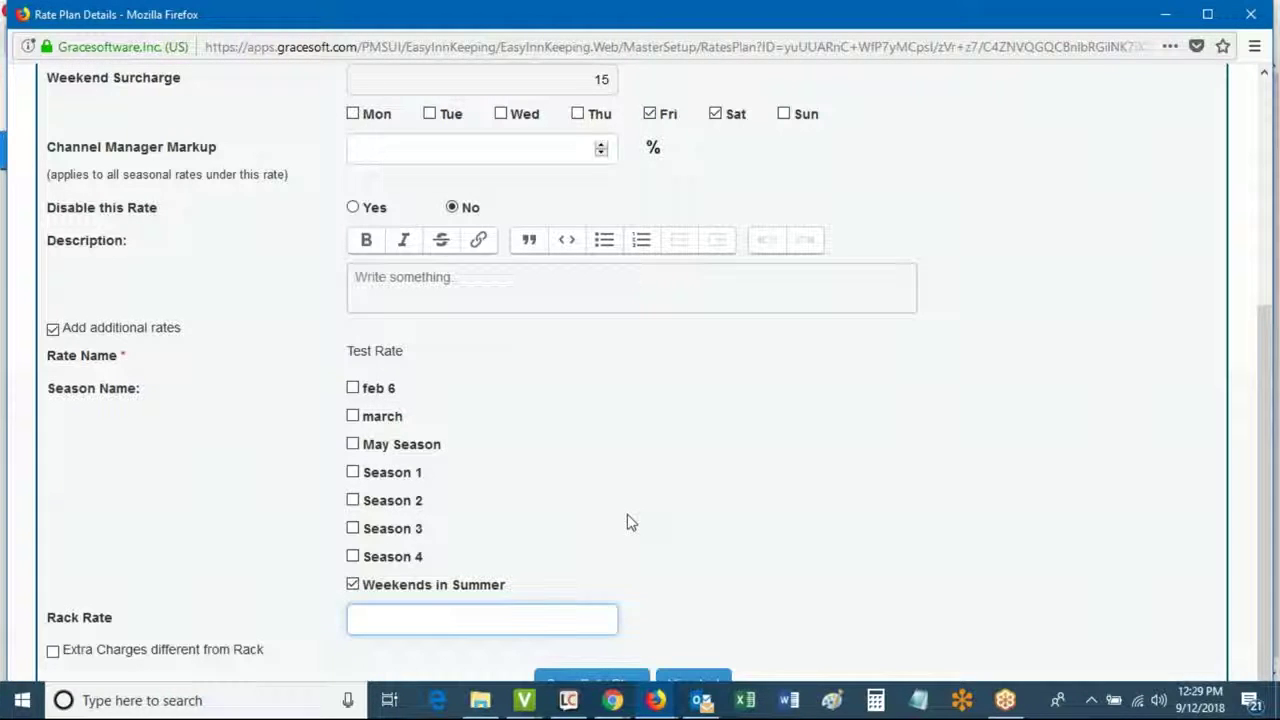
type("100")
Enable extra charges different from rack for the season, with extra person charges of 20 for adults and 10 for children.
scroll(284, 451, "up", 5)
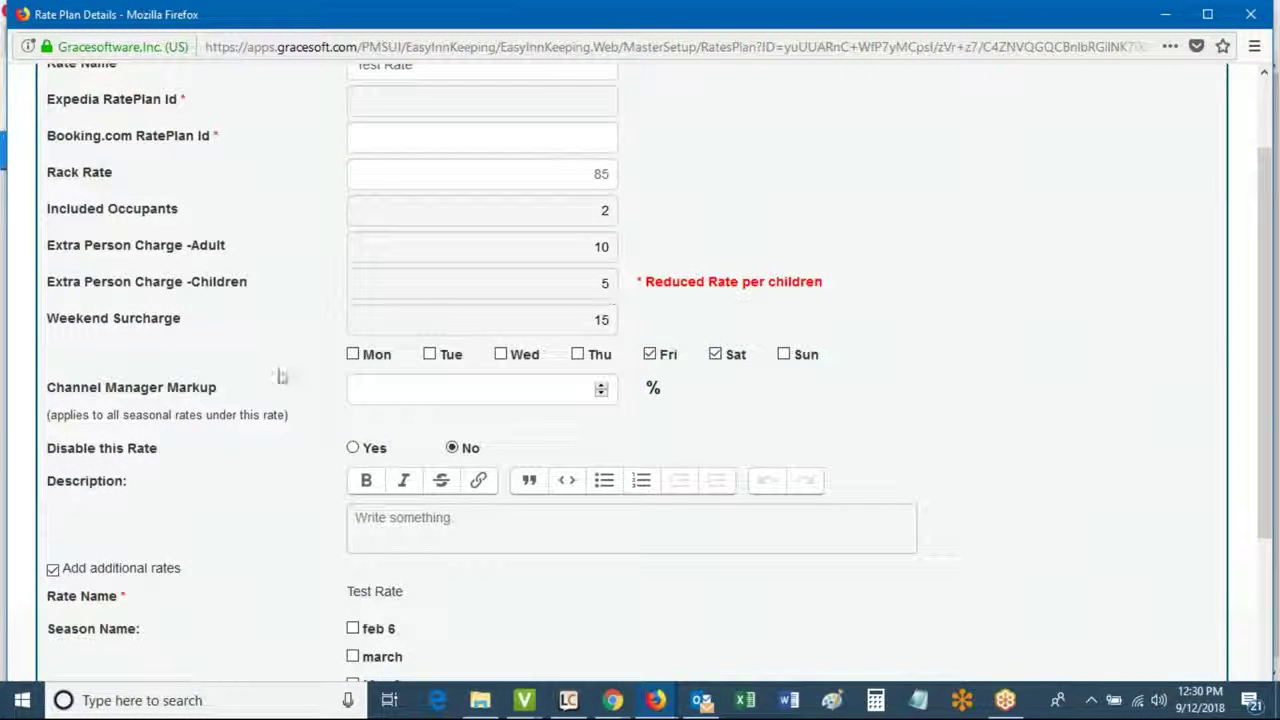
scroll(297, 362, "down", 5)
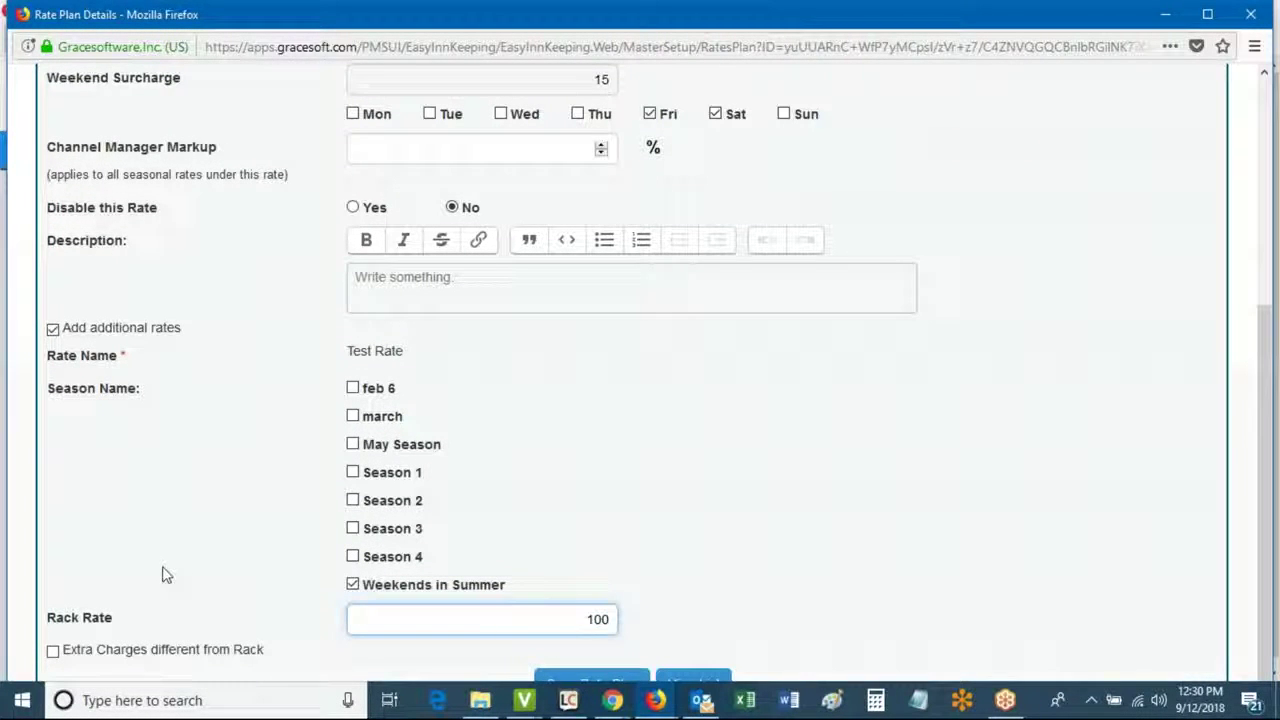
left_click(53, 652)
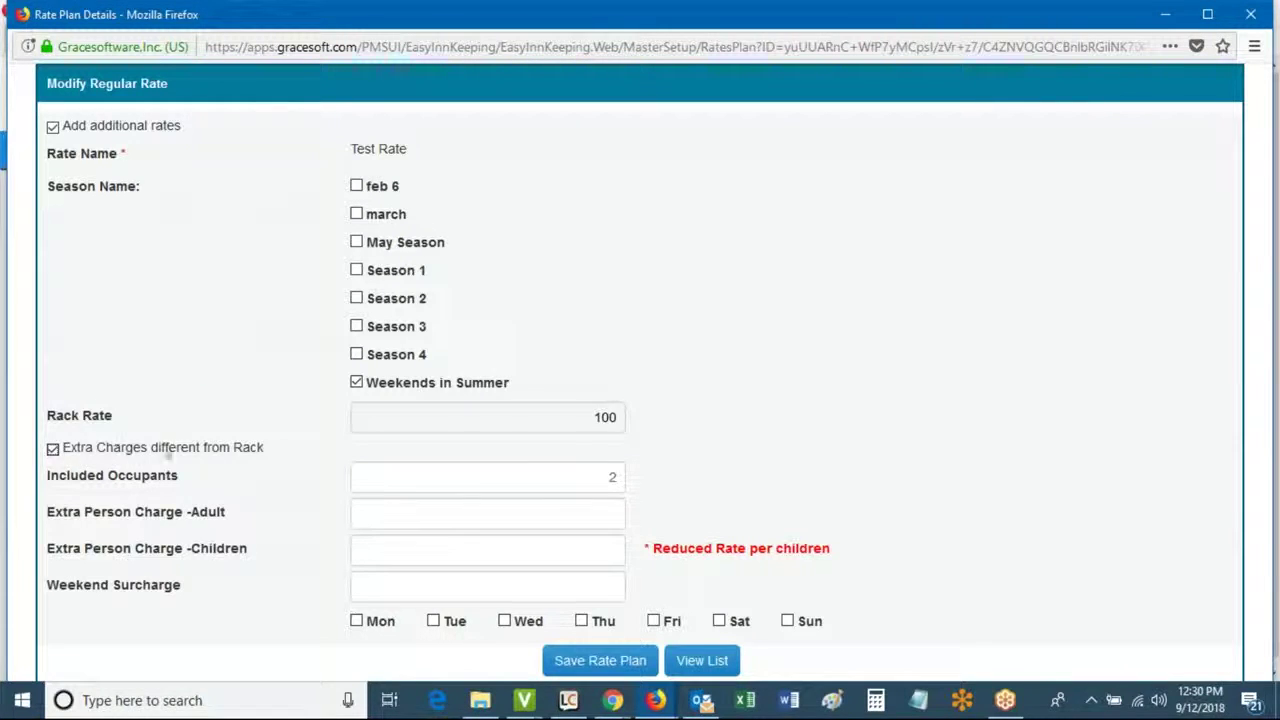
left_click(592, 520)
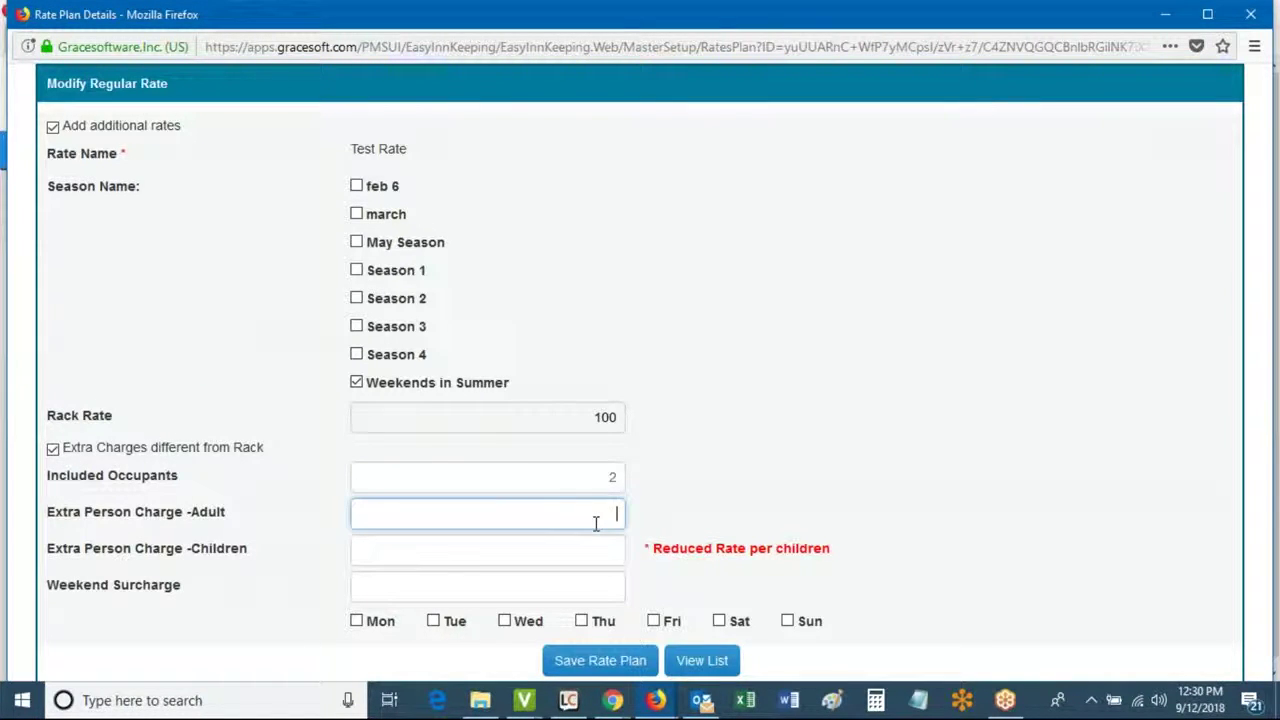
left_click(584, 550)
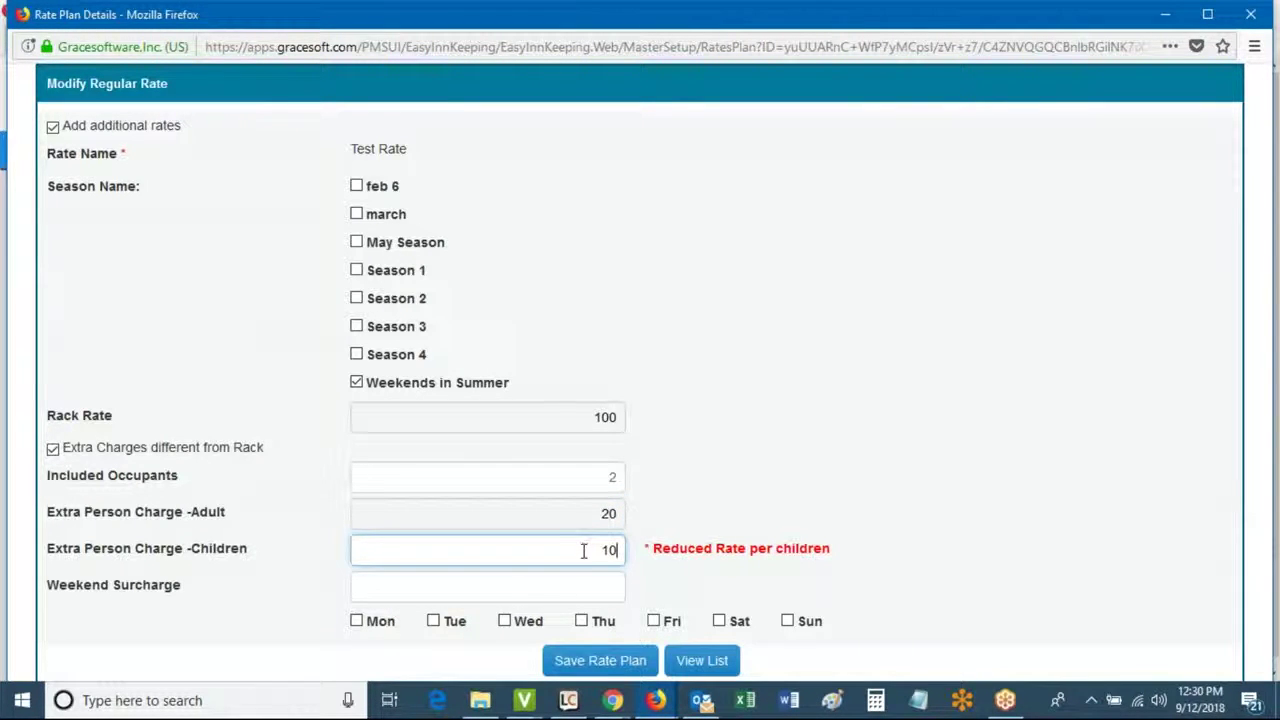
Set the seasonal weekend surcharge to 30 for Friday and Saturday, and save the rate plan.
left_click(582, 587)
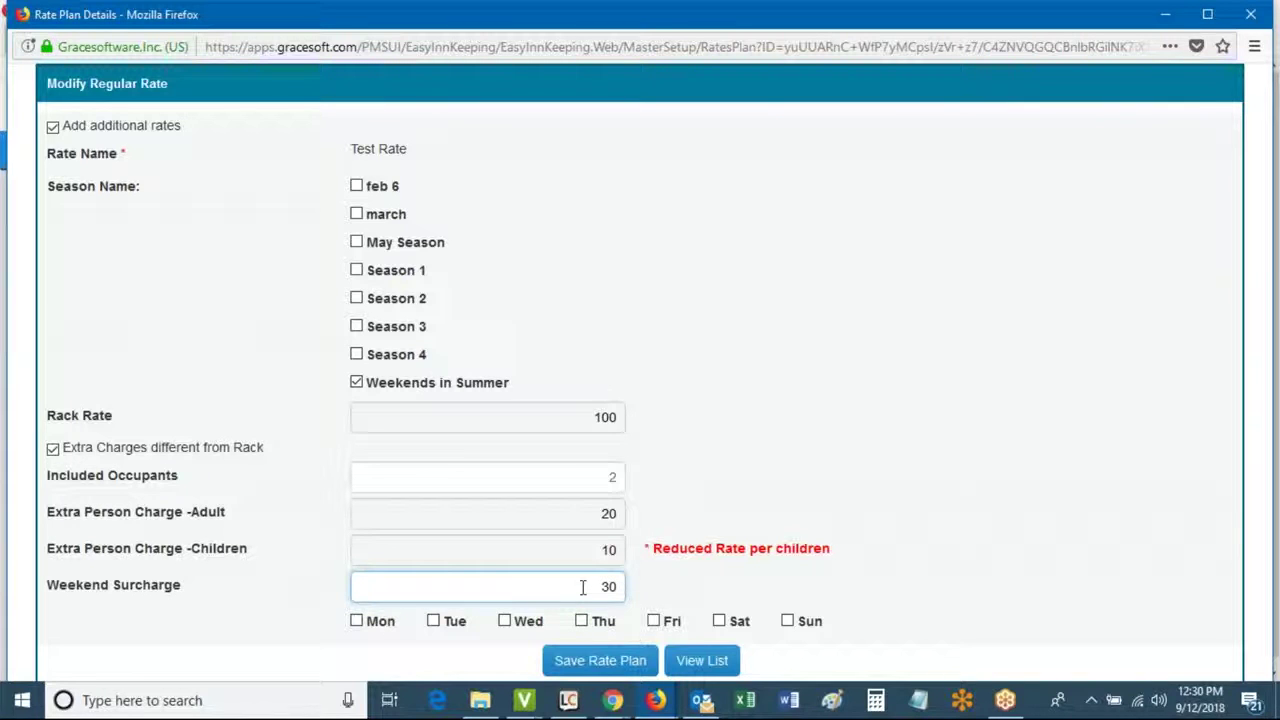
left_click(654, 621)
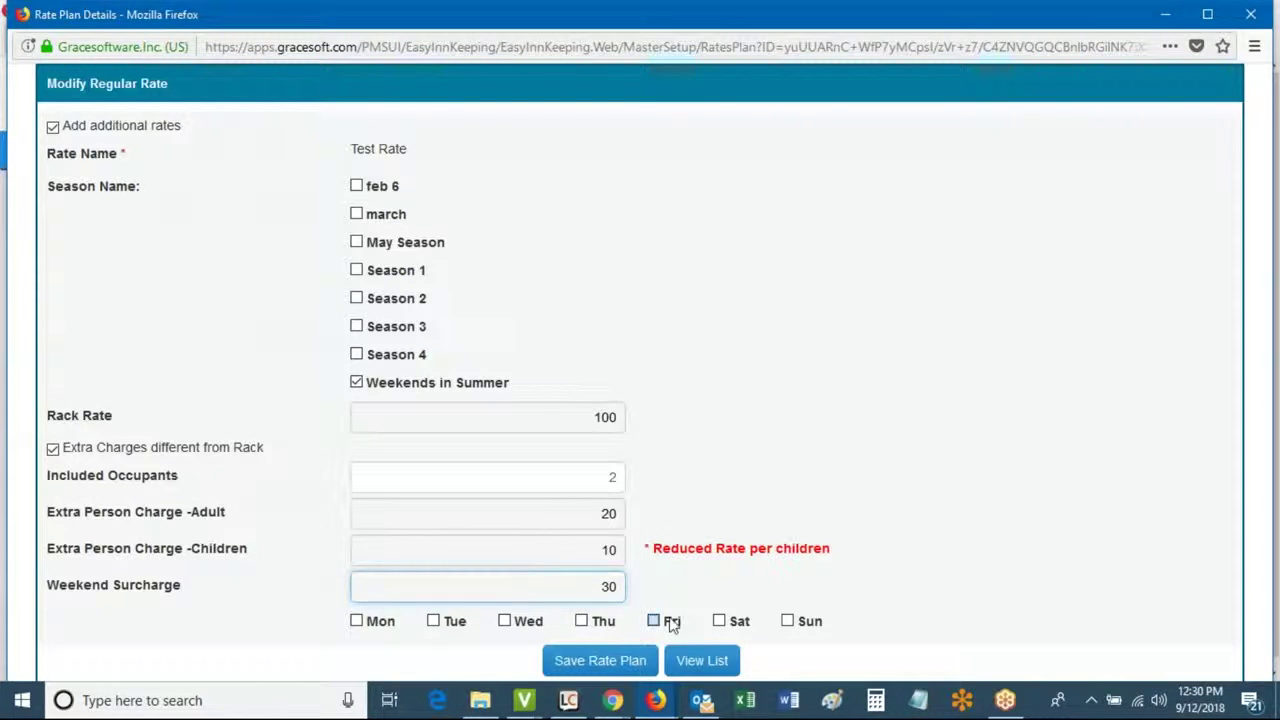
left_click(720, 621)
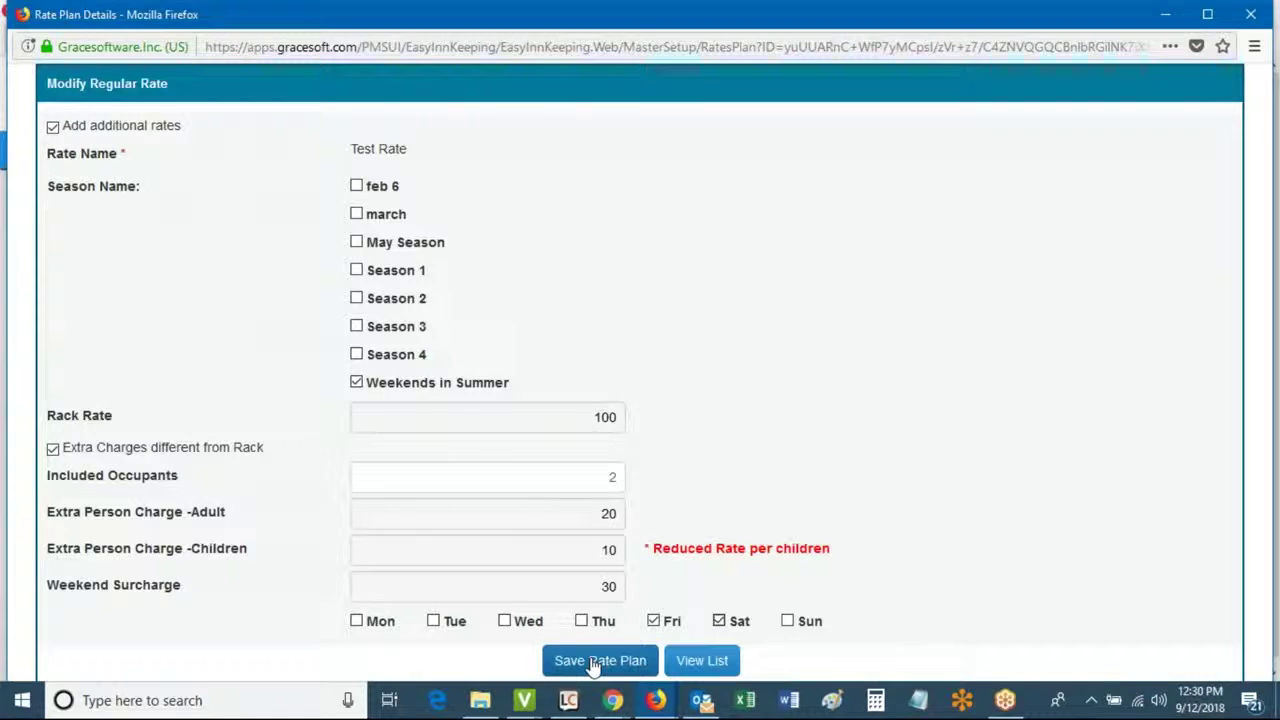
left_click(596, 662)
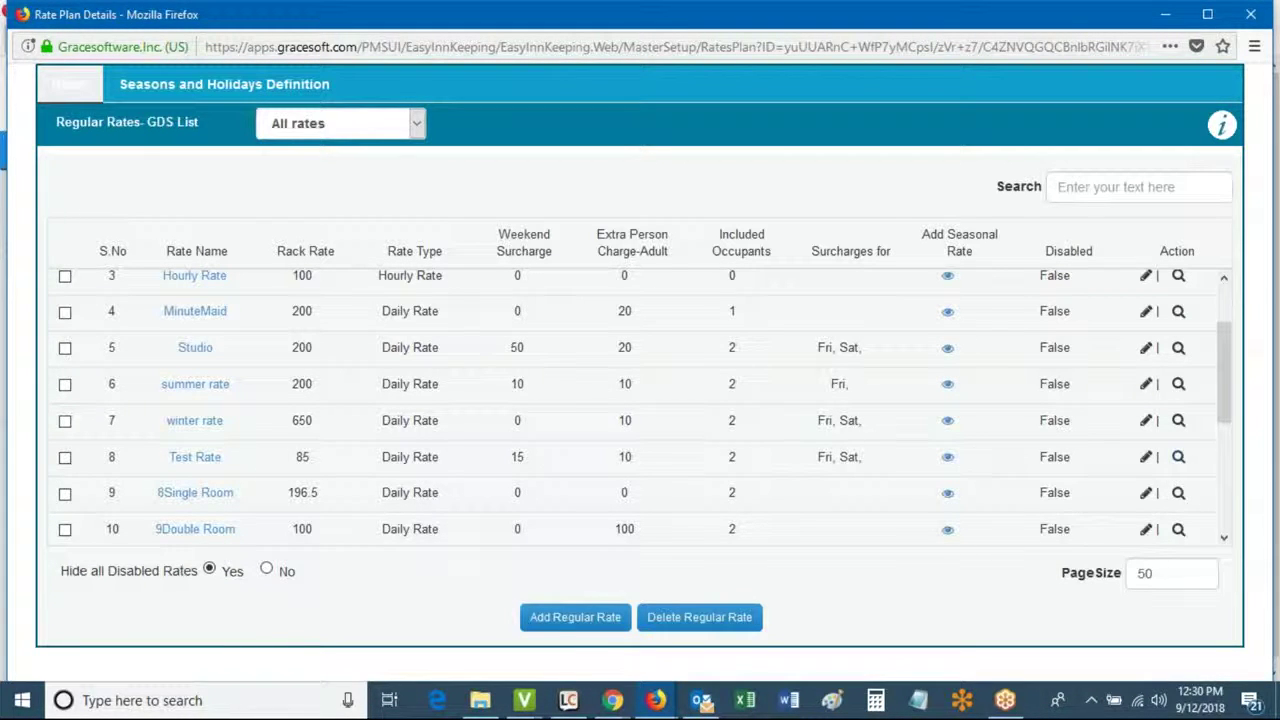
View Test Rate's details and check the periods, rack rate, extra person charges and weekend surcharge of its seasonal rates.
left_click(1180, 457)
left_click_drag(121, 453, 303, 514)
left_click(251, 556)
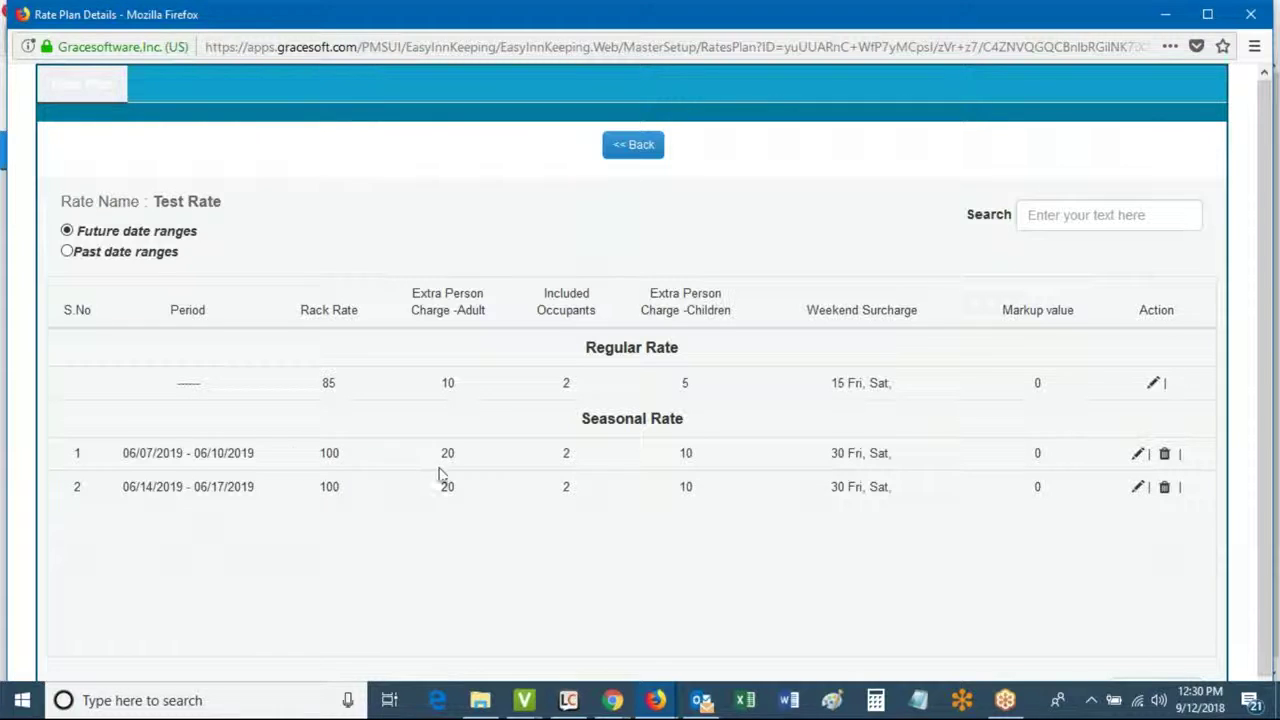
left_click_drag(285, 466, 456, 451)
left_click(688, 452)
left_click_drag(833, 452, 893, 454)
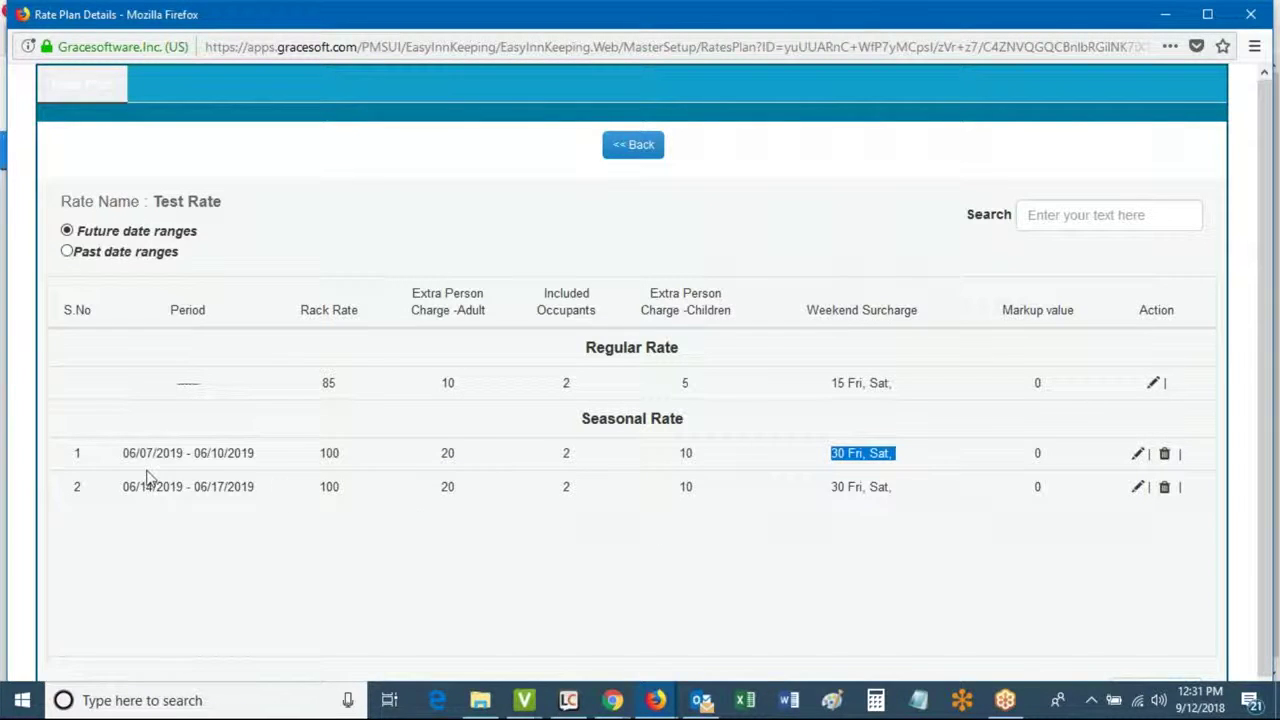
left_click_drag(120, 452, 250, 450)
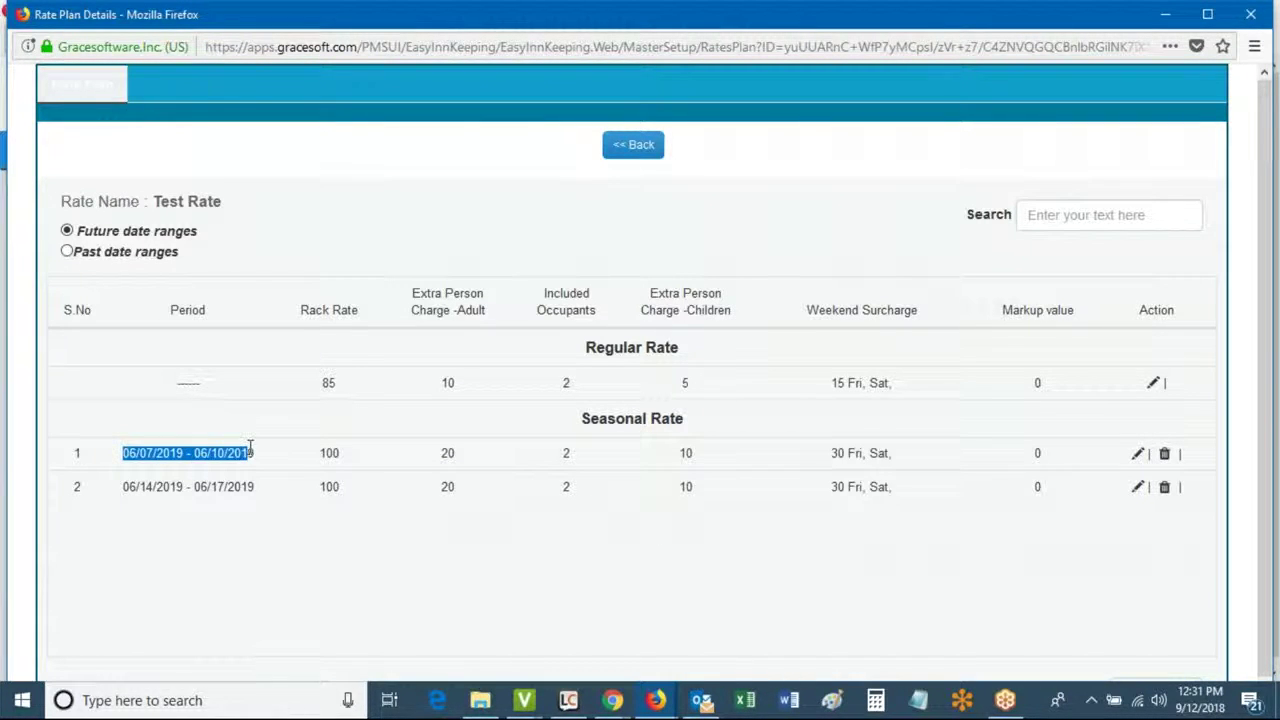
left_click_drag(152, 201, 234, 211)
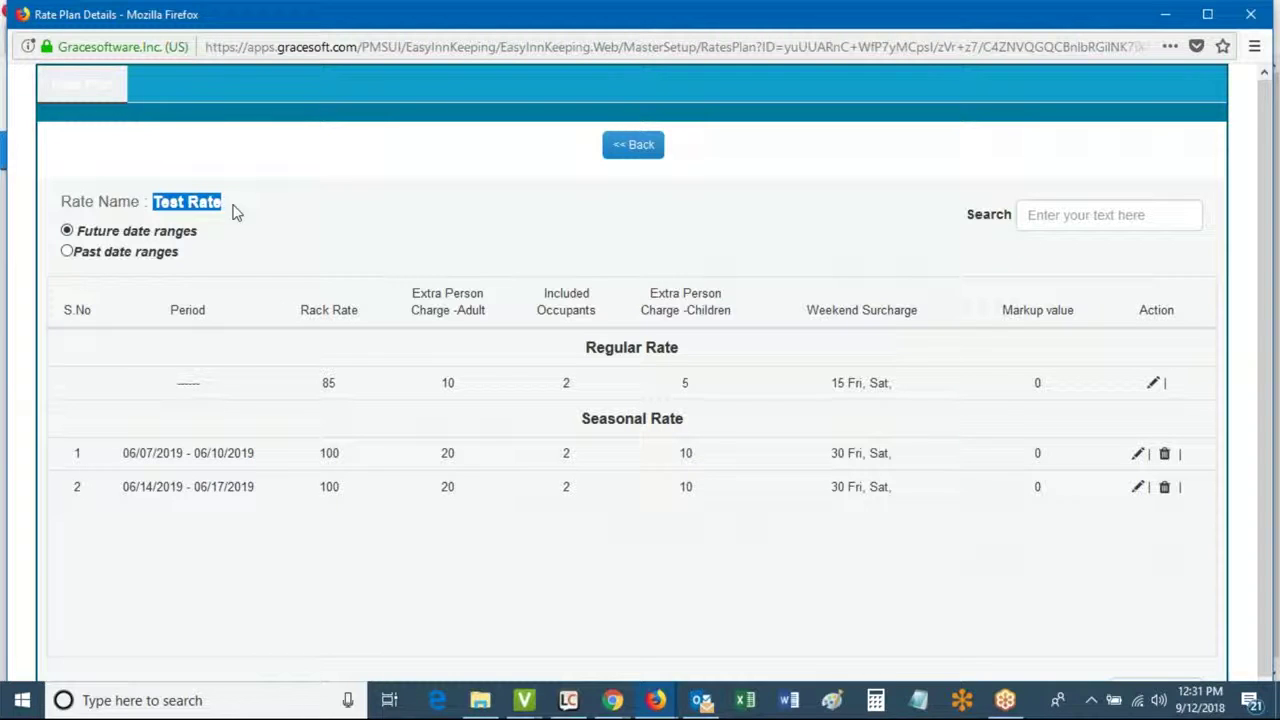
left_click_drag(120, 452, 258, 455)
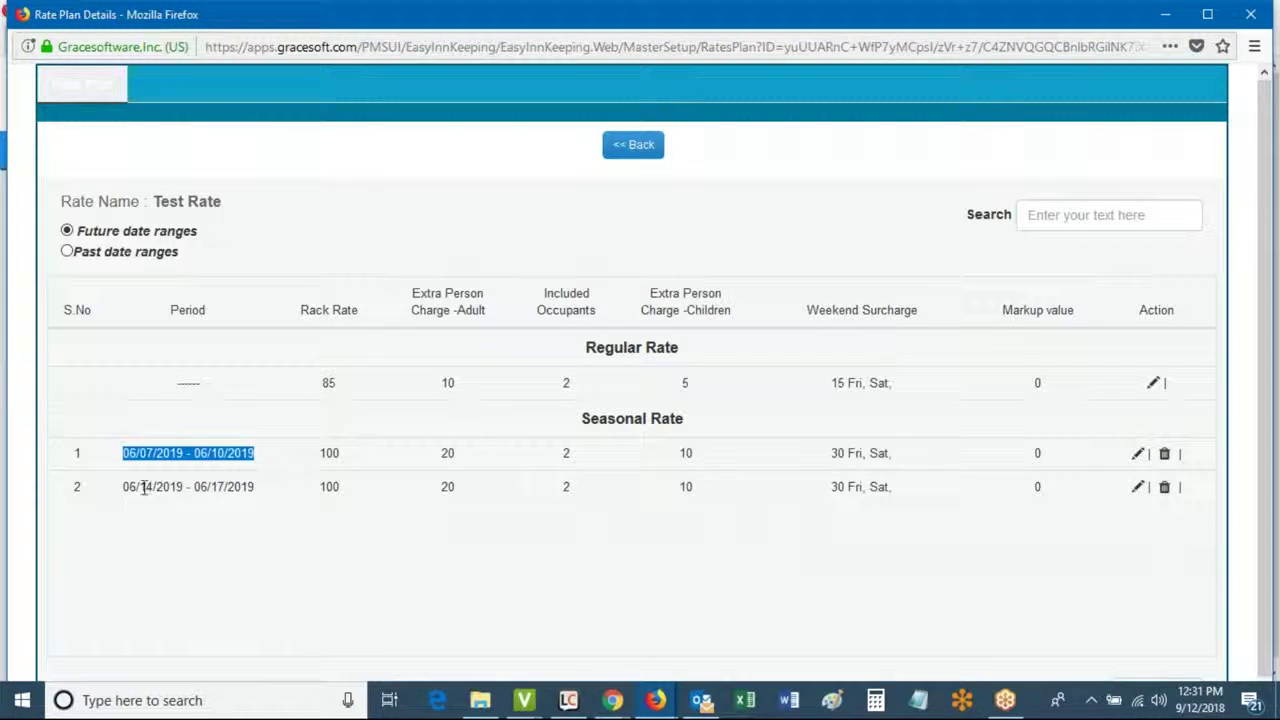
left_click_drag(130, 487, 469, 491)
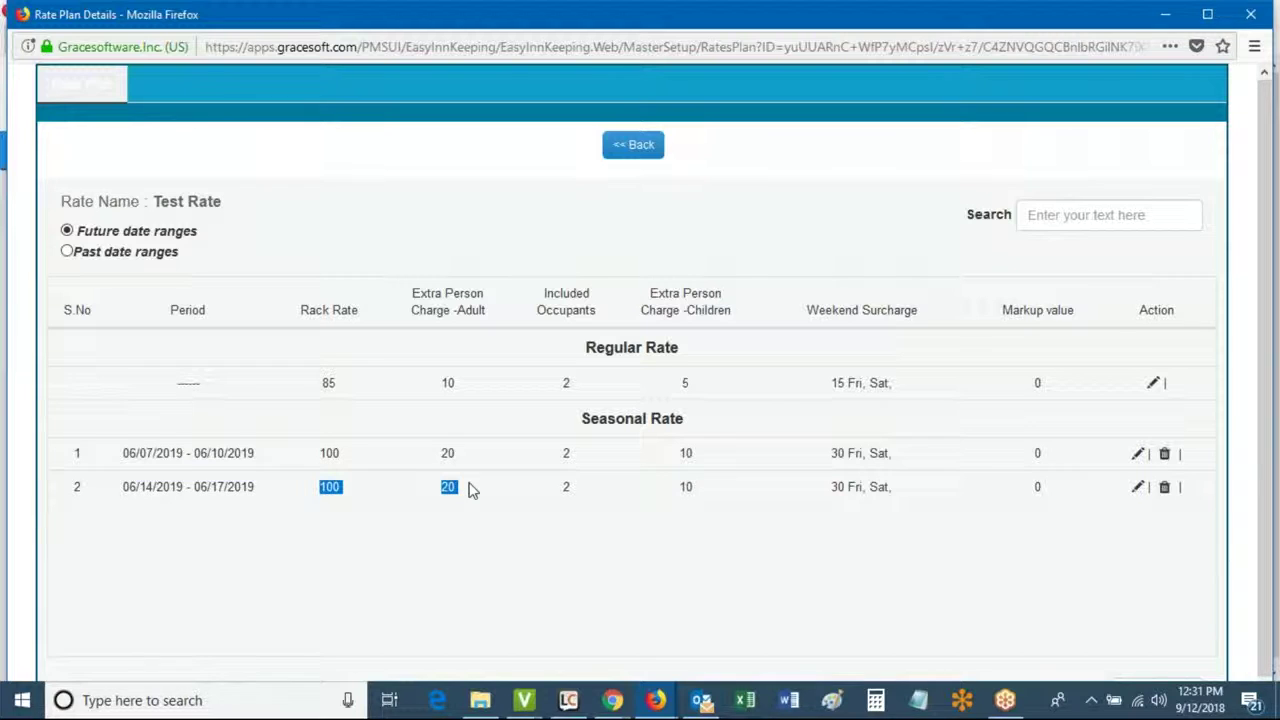
Compare Test Rate's regular charges with its seasonal ones, and return to the regular rates list.
left_click_drag(311, 389, 585, 387)
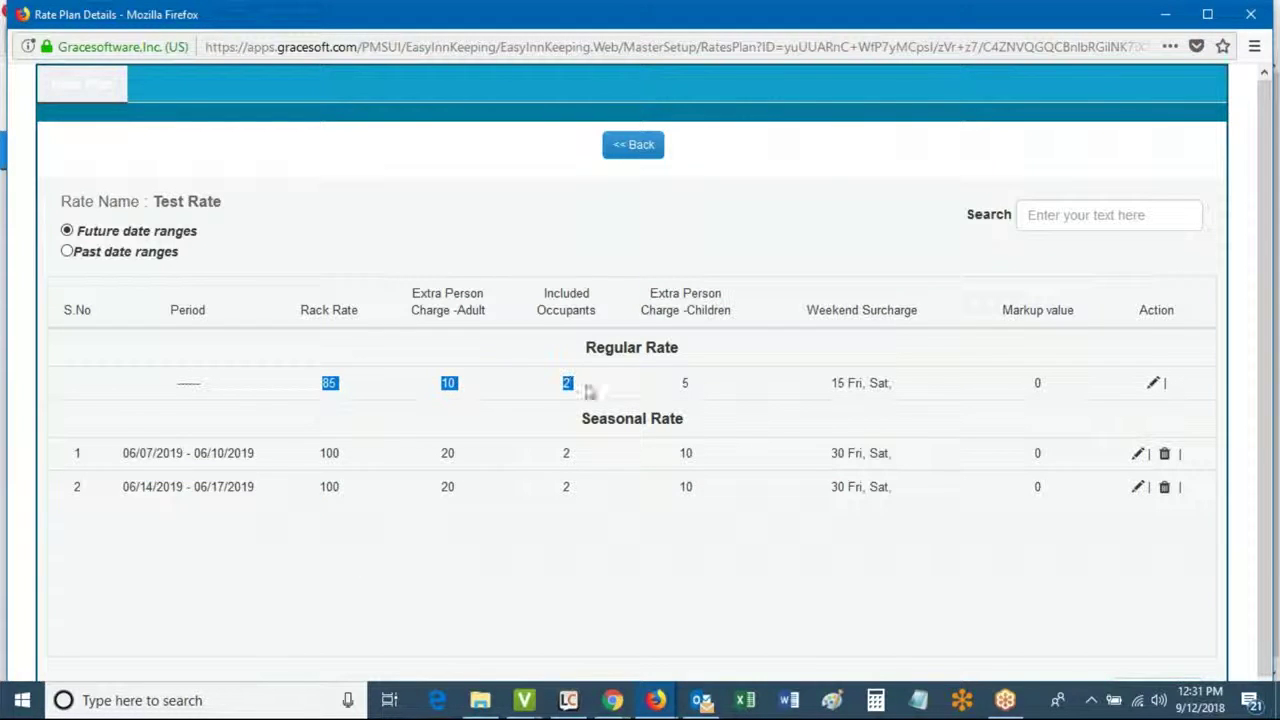
left_click(517, 454)
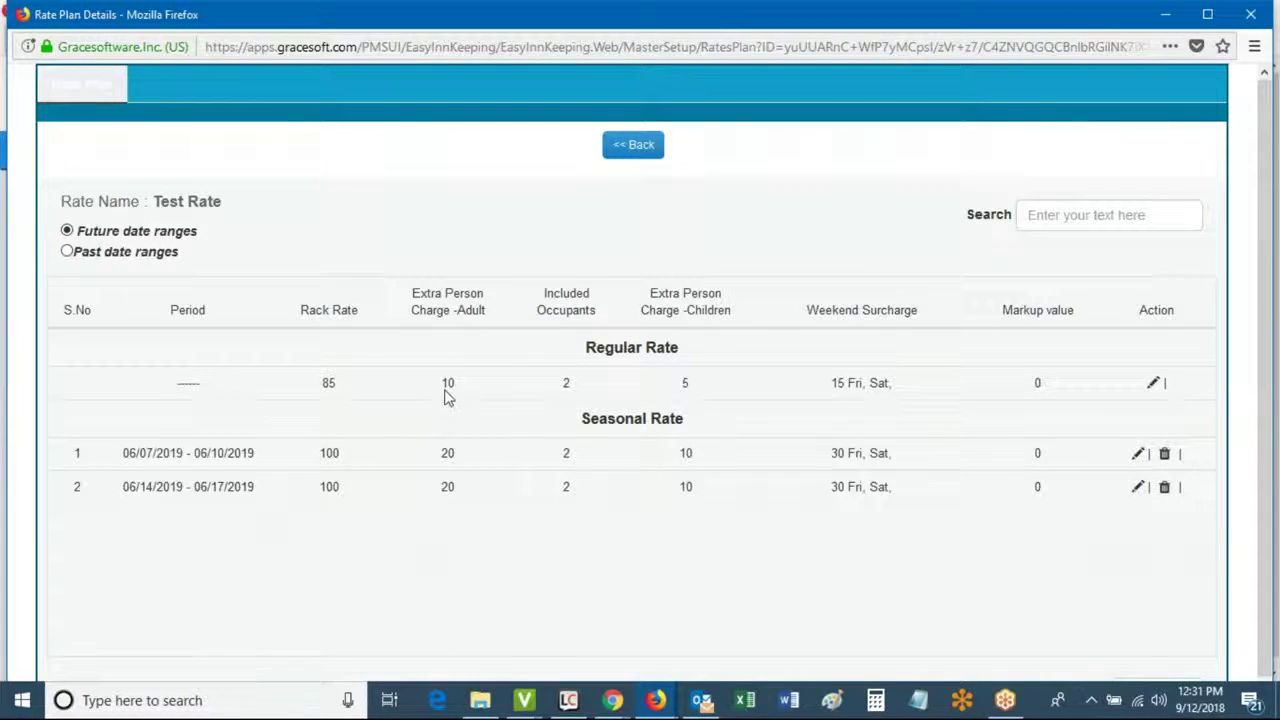
left_click(642, 149)
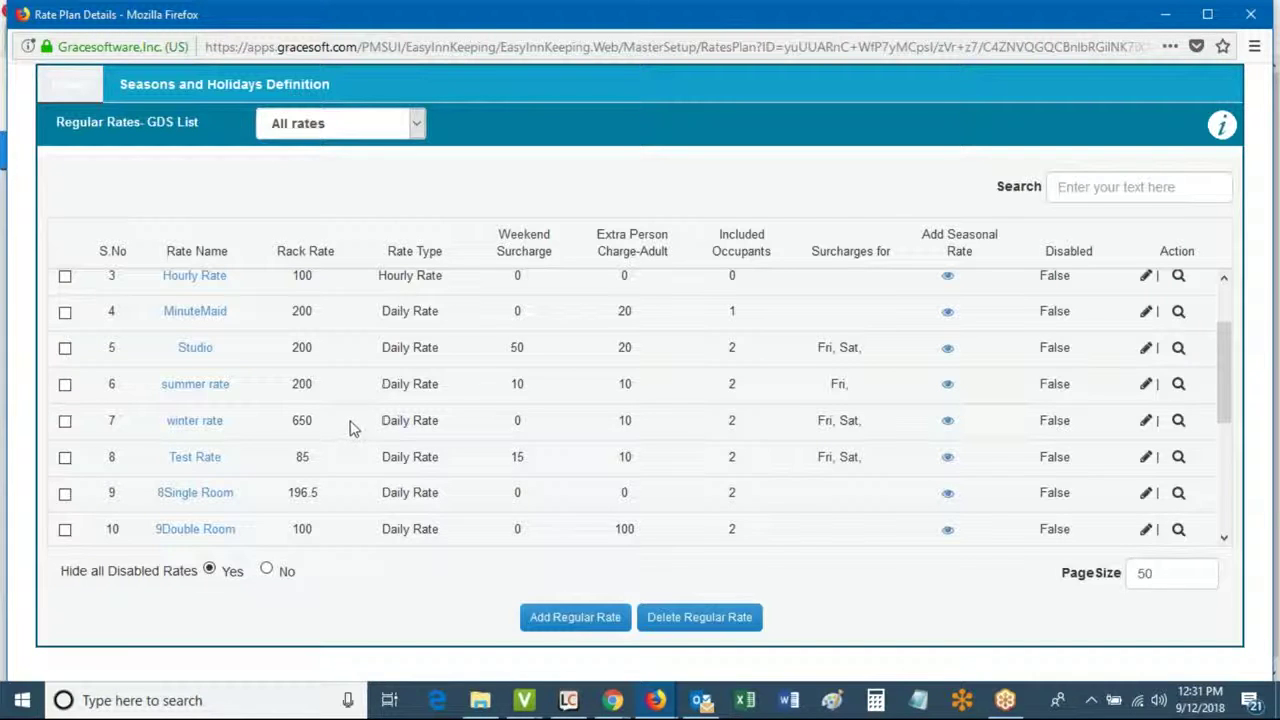
left_click(197, 457)
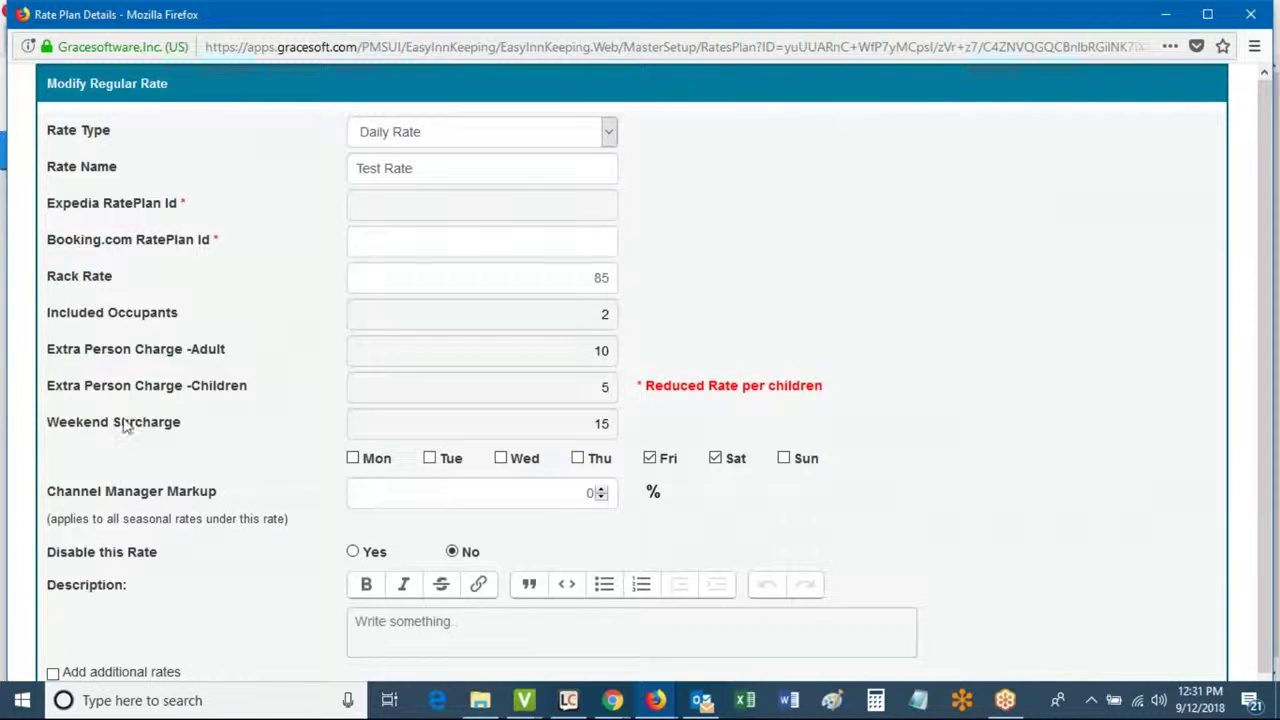
left_click_drag(52, 495, 217, 494)
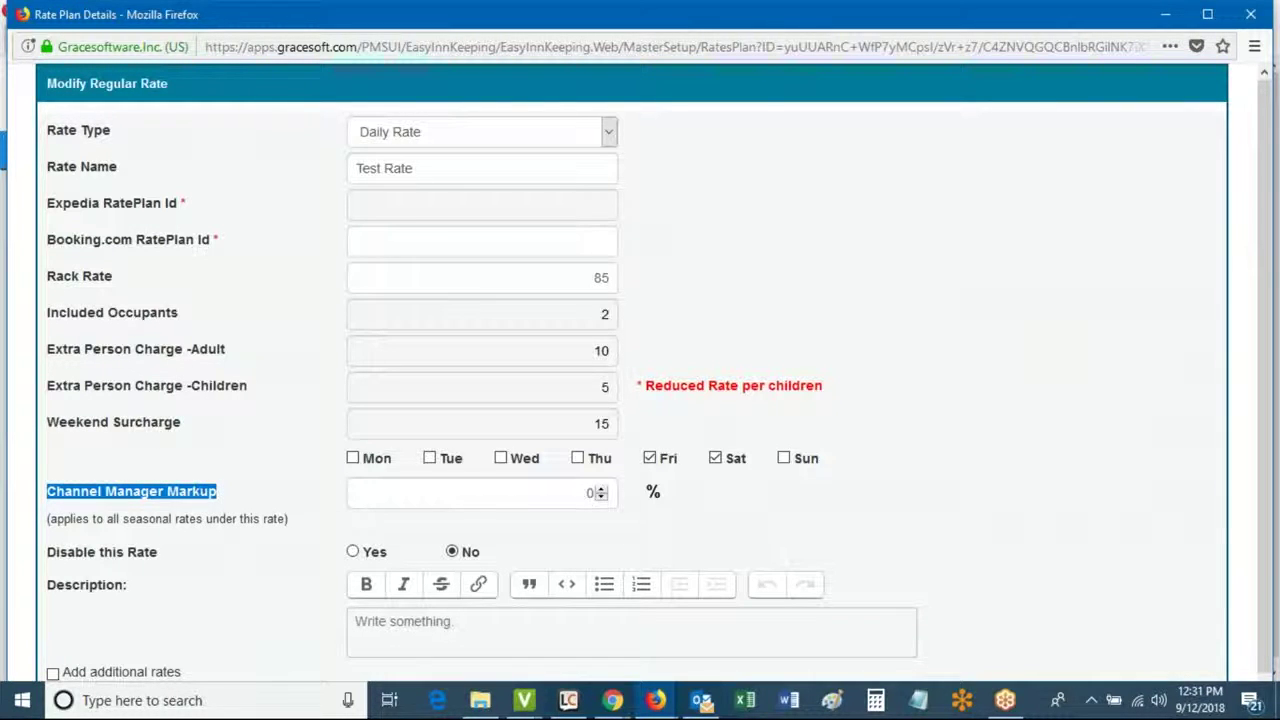
left_click(603, 489)
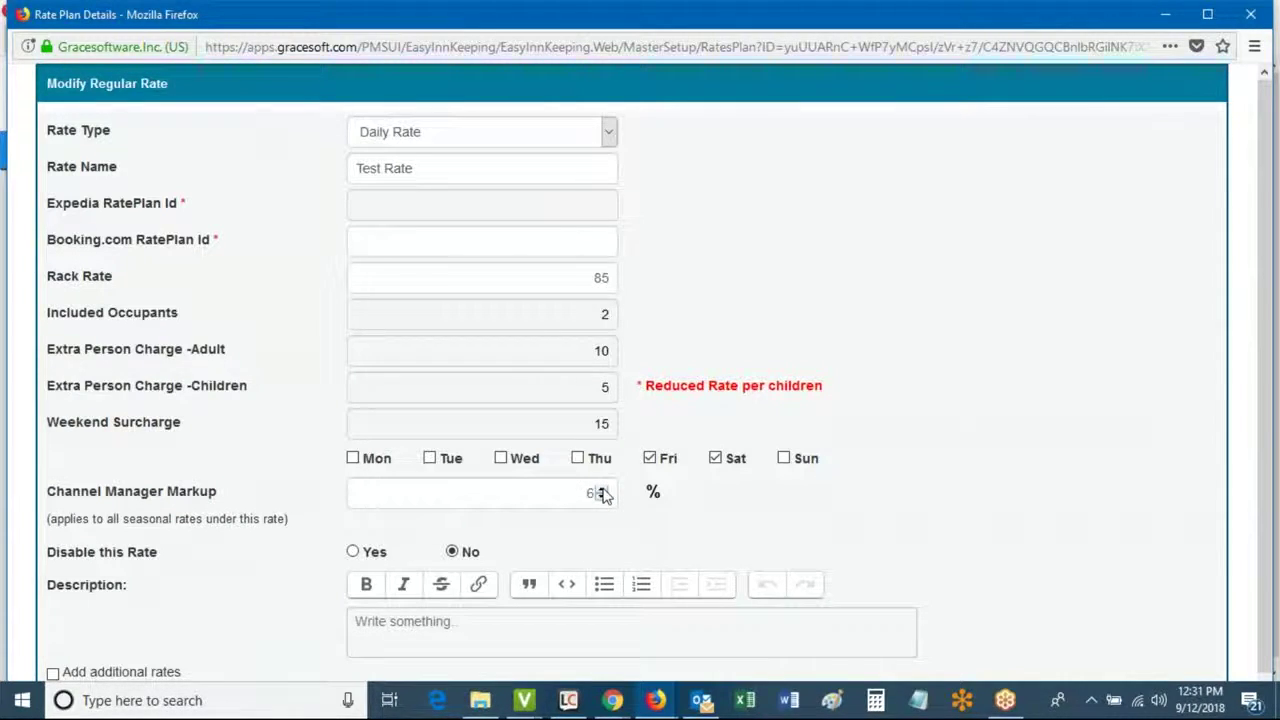
left_click(602, 490)
left_click(602, 490)
left_click(602, 490)
left_click(551, 495)
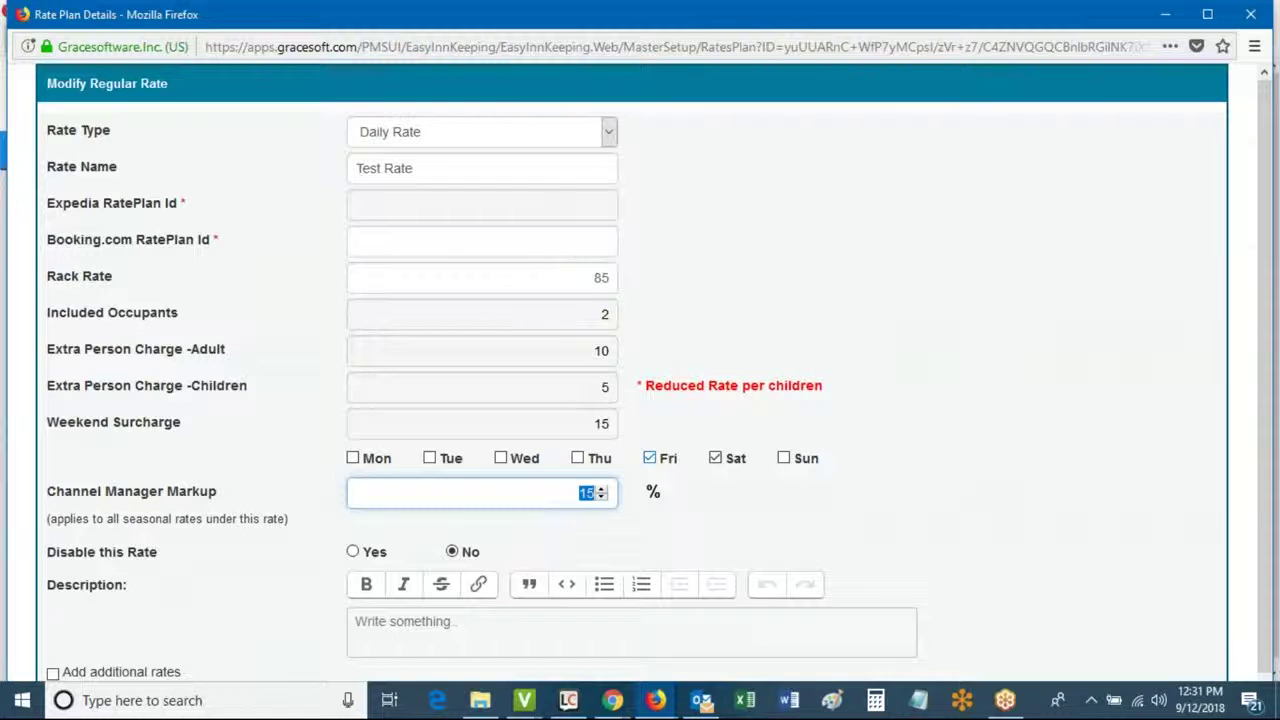
left_click_drag(588, 279, 632, 284)
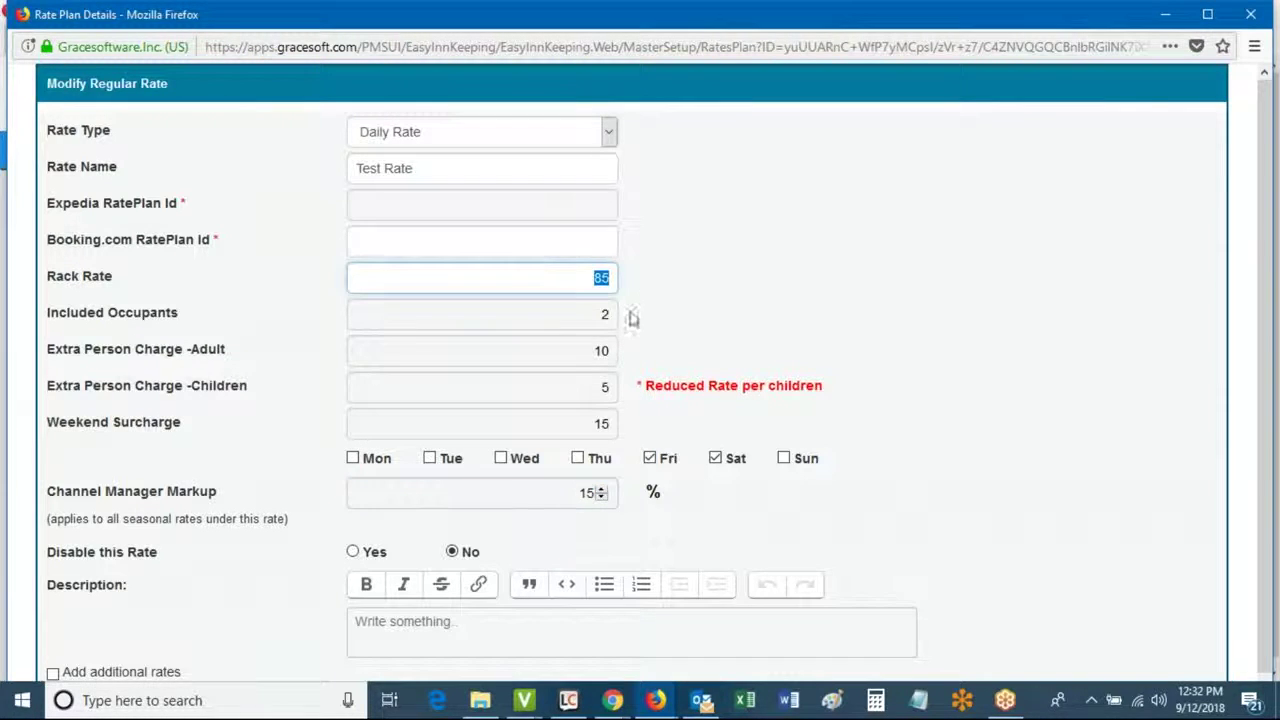
left_click_drag(570, 493, 613, 493)
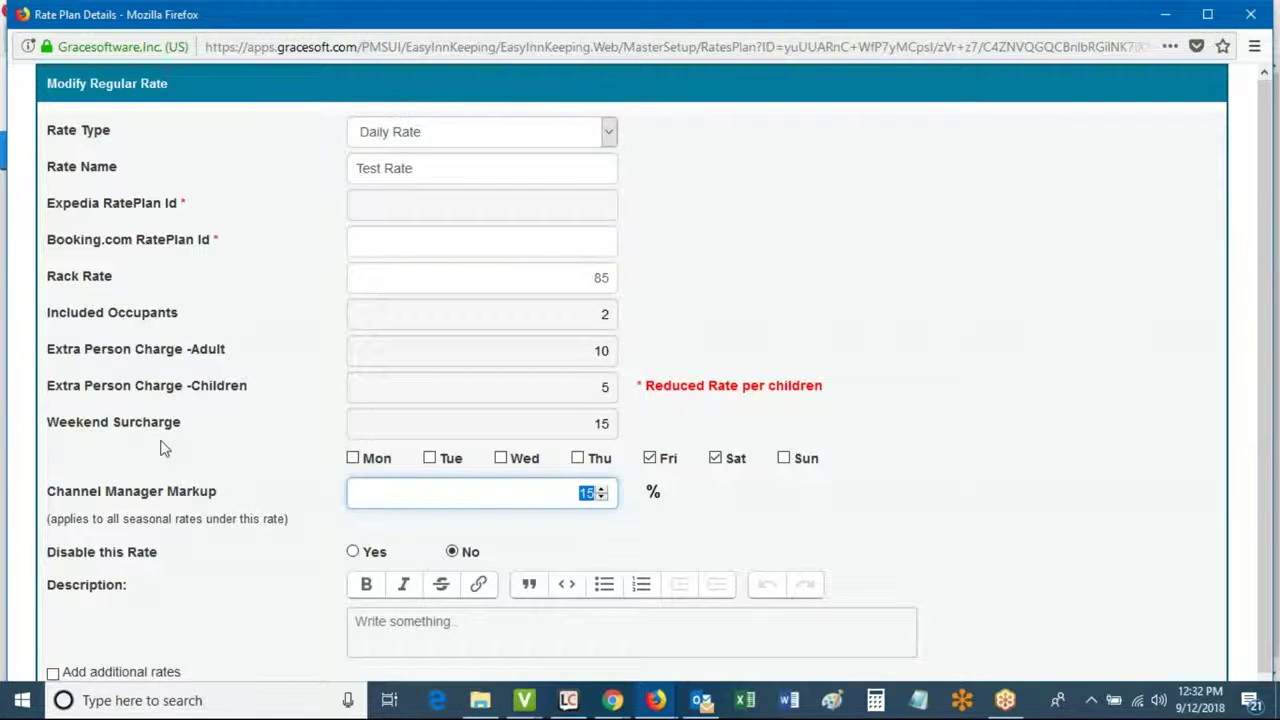
scroll(163, 449, "down", 1)
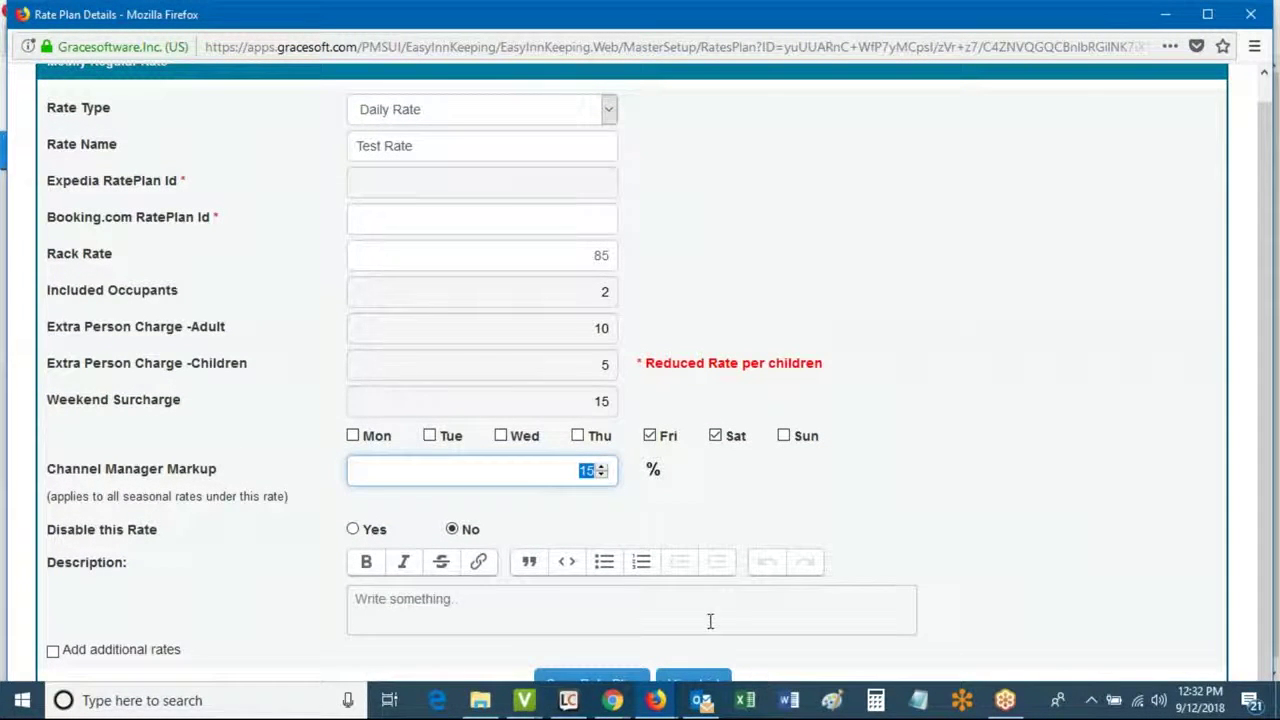
left_click(608, 672)
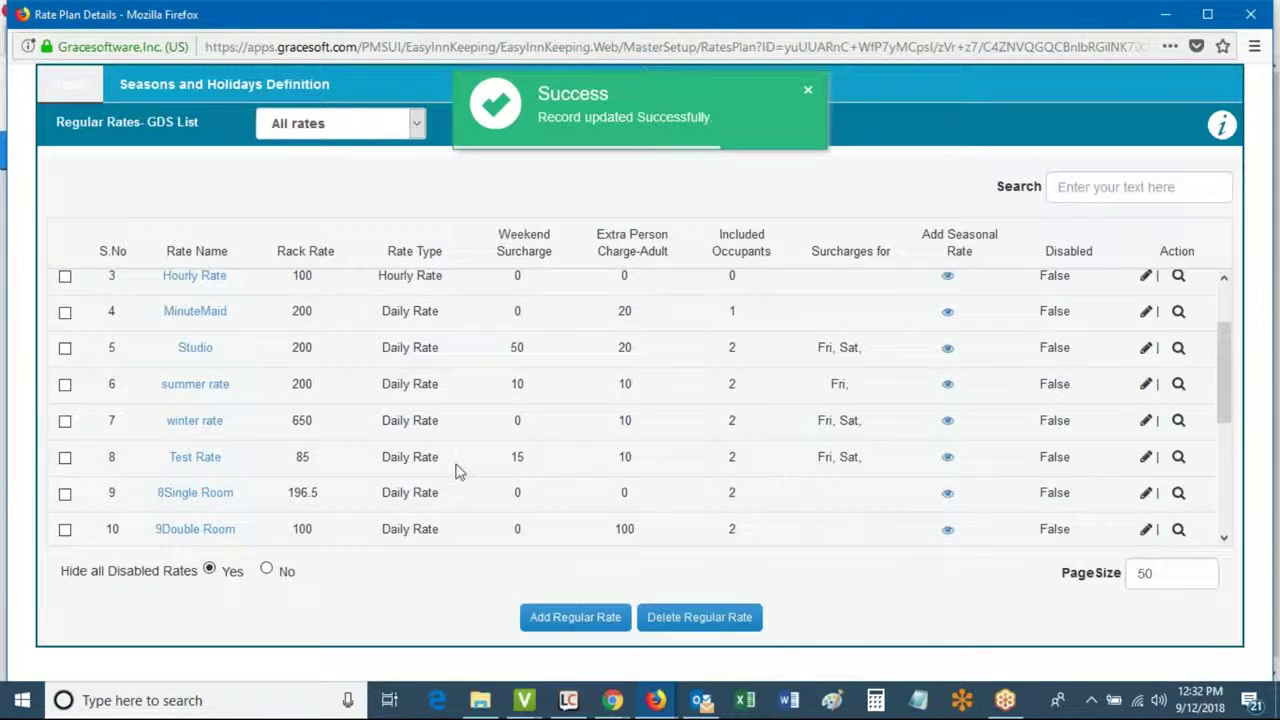
View Test Rate's details, check the markup value of its regular and seasonal rates, and return to the rates list.
left_click_drag(166, 460, 343, 466)
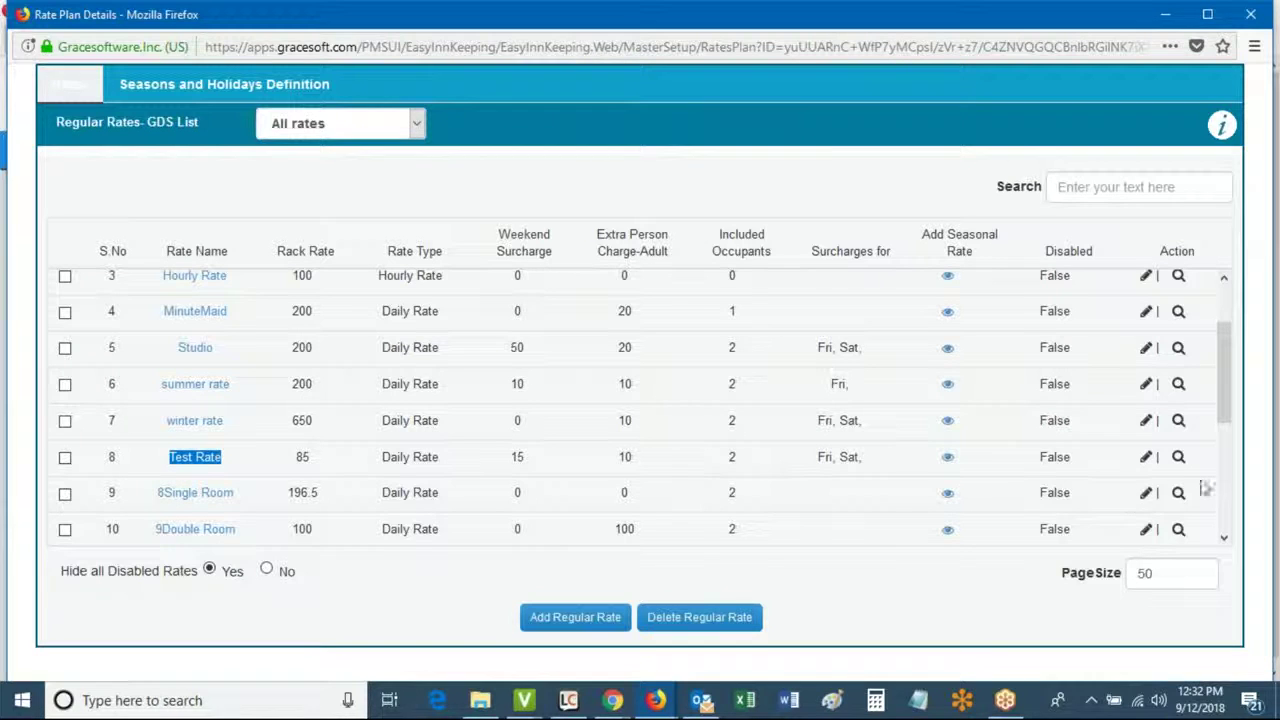
left_click(1180, 458)
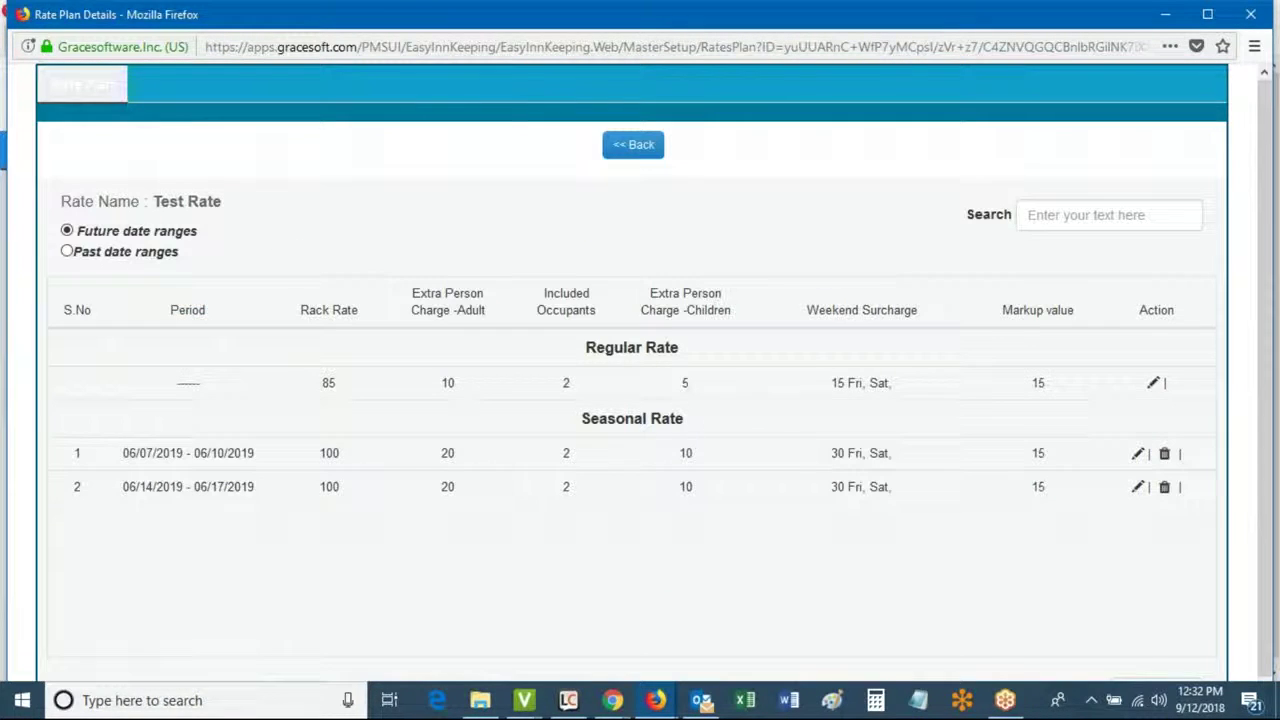
left_click_drag(1029, 386, 1040, 503)
left_click(1043, 449)
double_click(1040, 453)
double_click(1039, 487)
double_click(1039, 384)
left_click(968, 461)
left_click(640, 152)
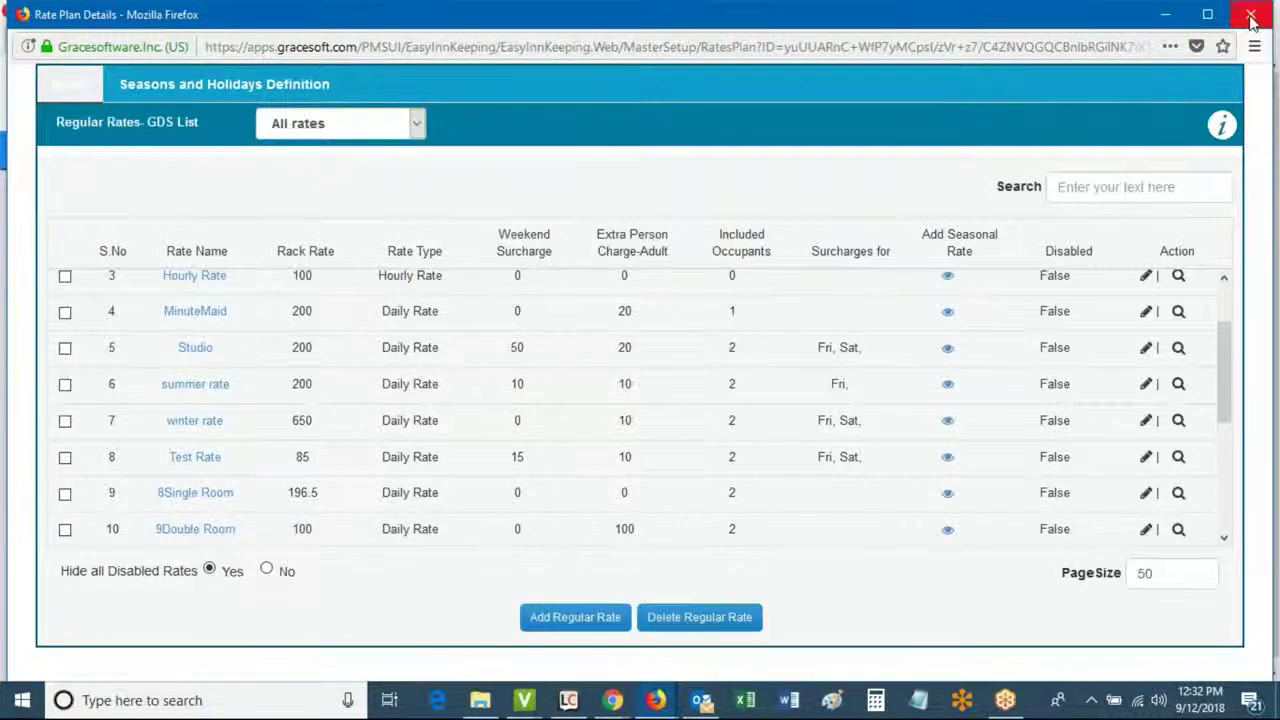
Close the rate plan details and open the Booking.com settings under OTA, with Rate as the data to send.
left_click(1250, 17)
left_click(368, 155)
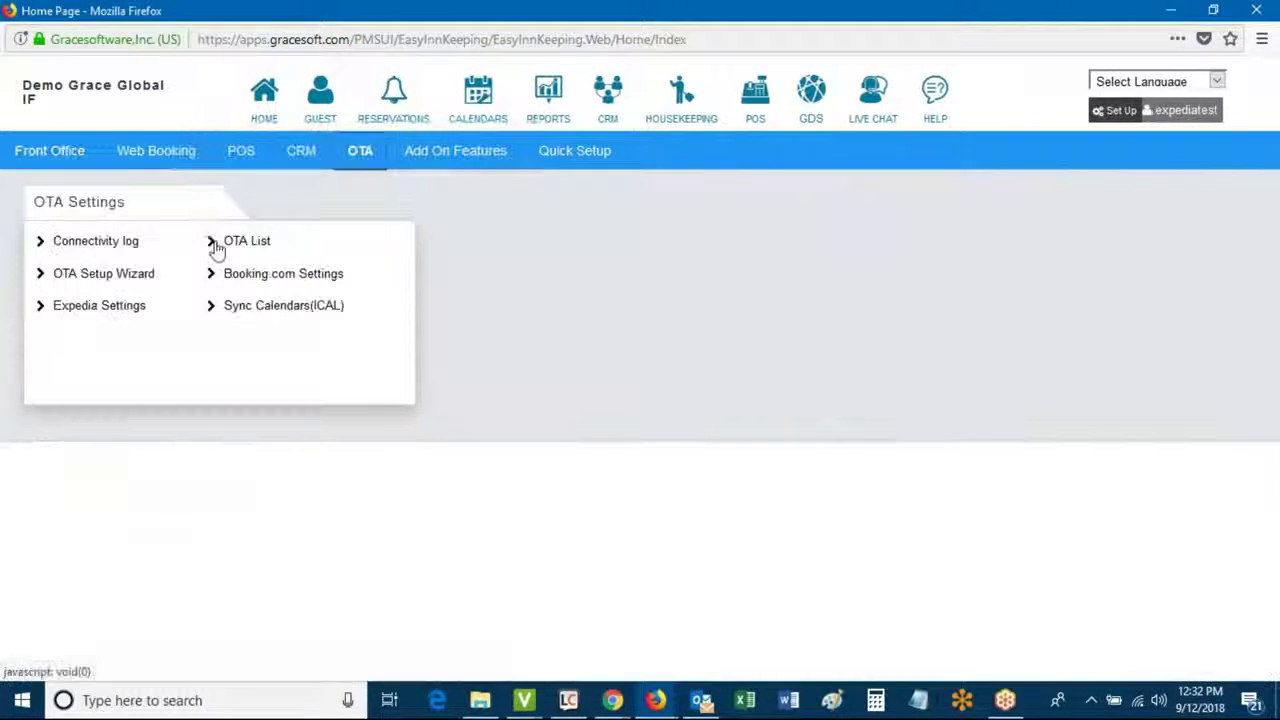
left_click(281, 274)
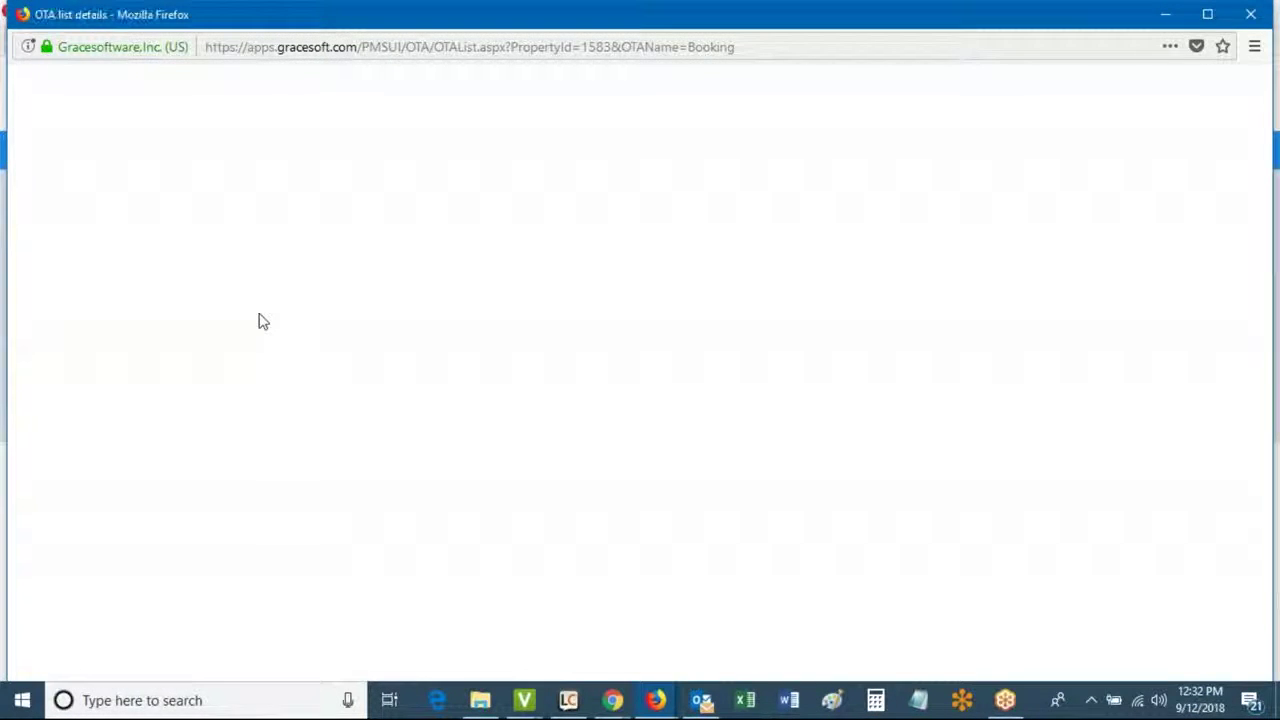
left_click(334, 318)
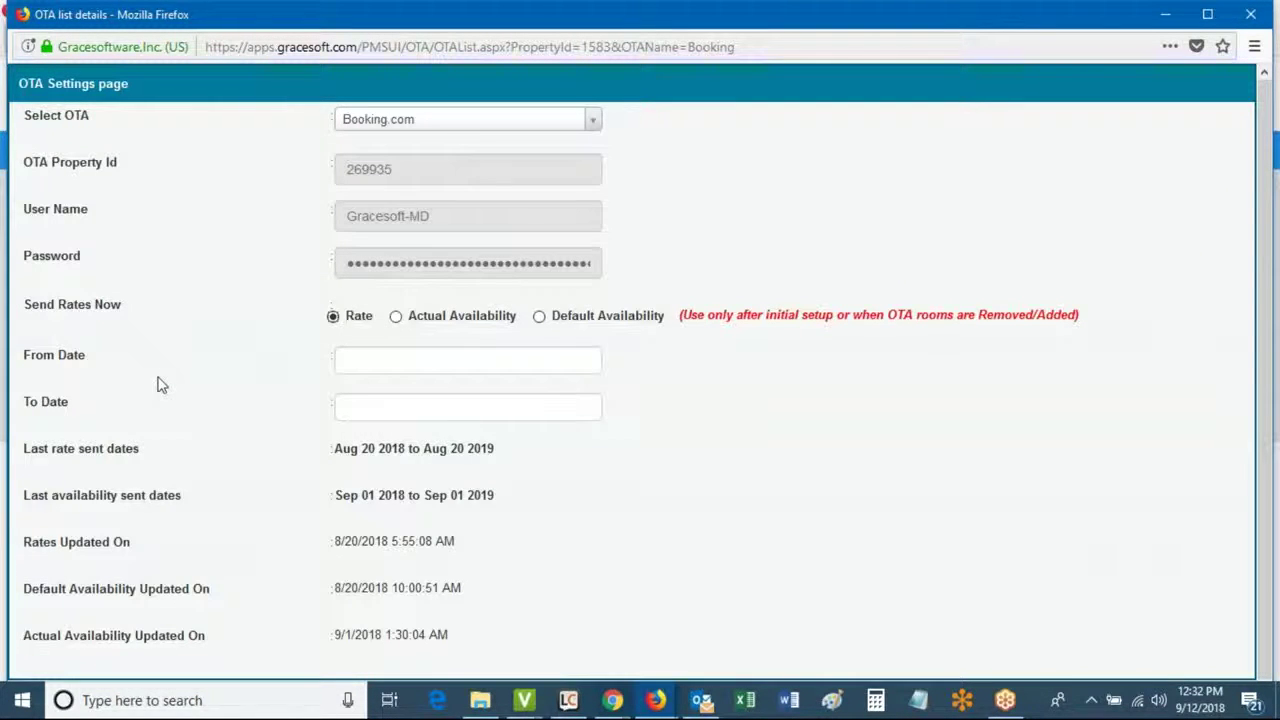
Set the date range for sending rates to Booking.com from Sep 12 2018 to Sep 12 2019.
left_click(364, 360)
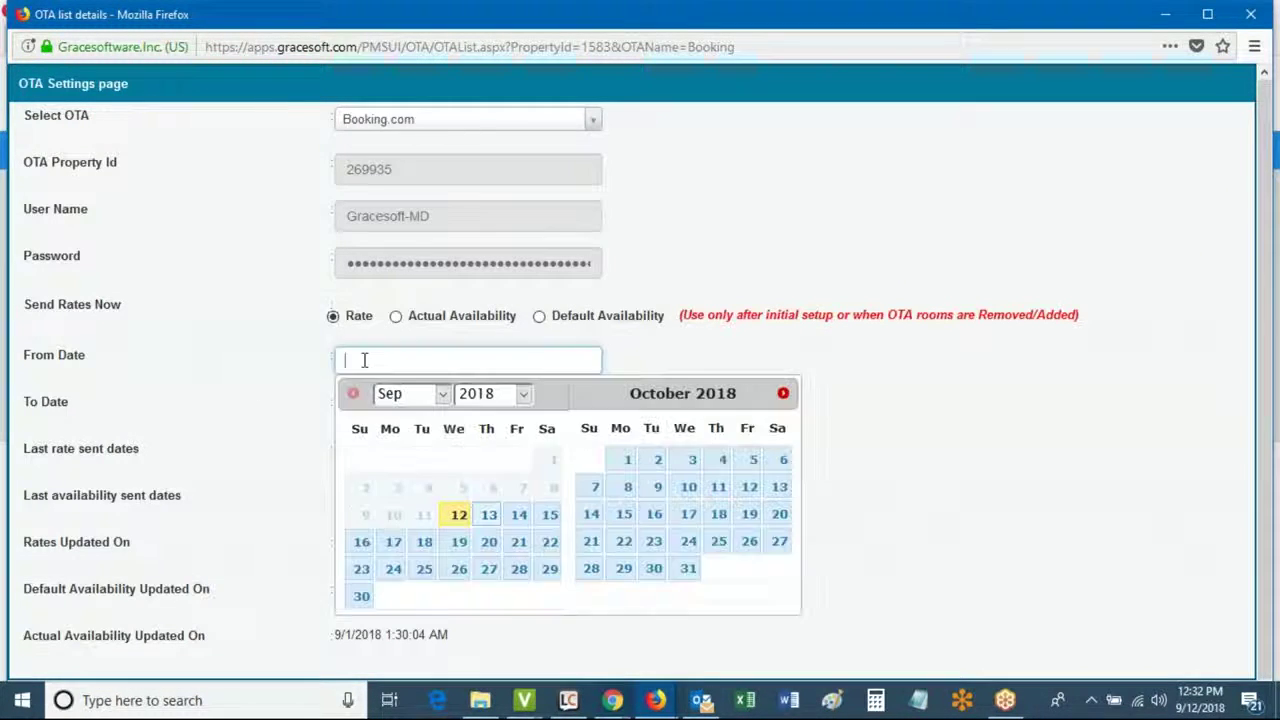
left_click(459, 517)
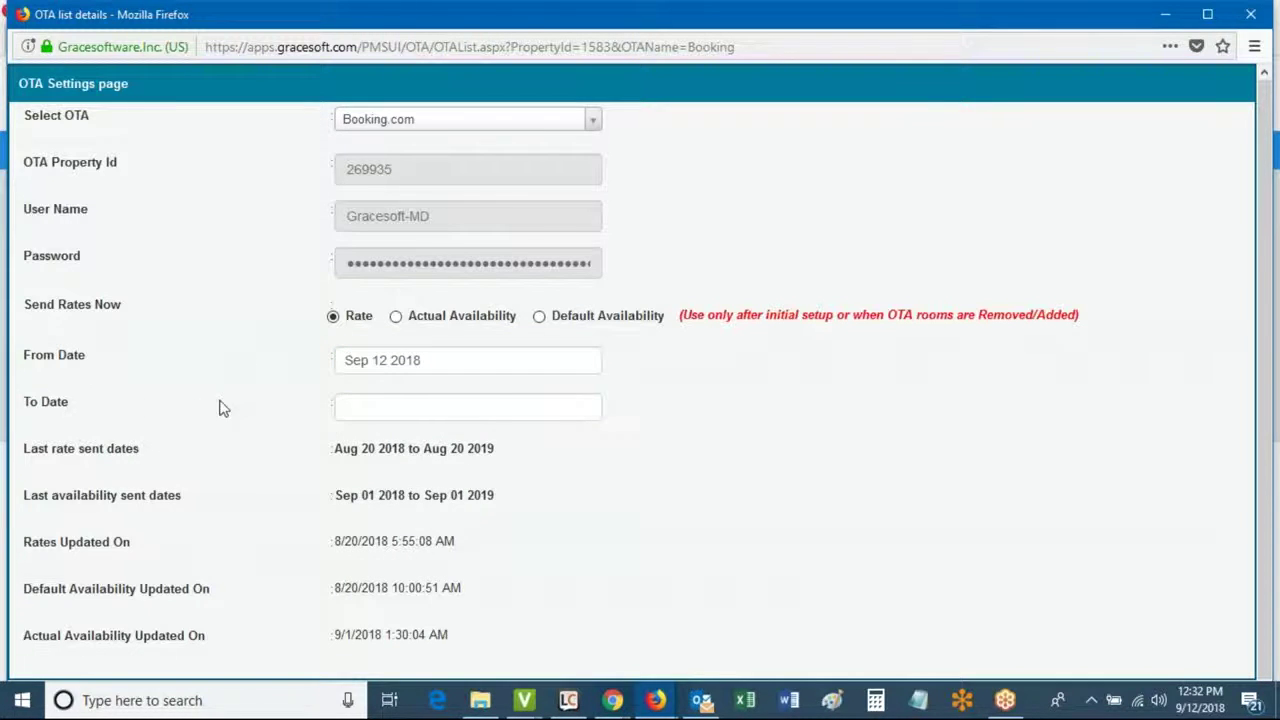
left_click(375, 405)
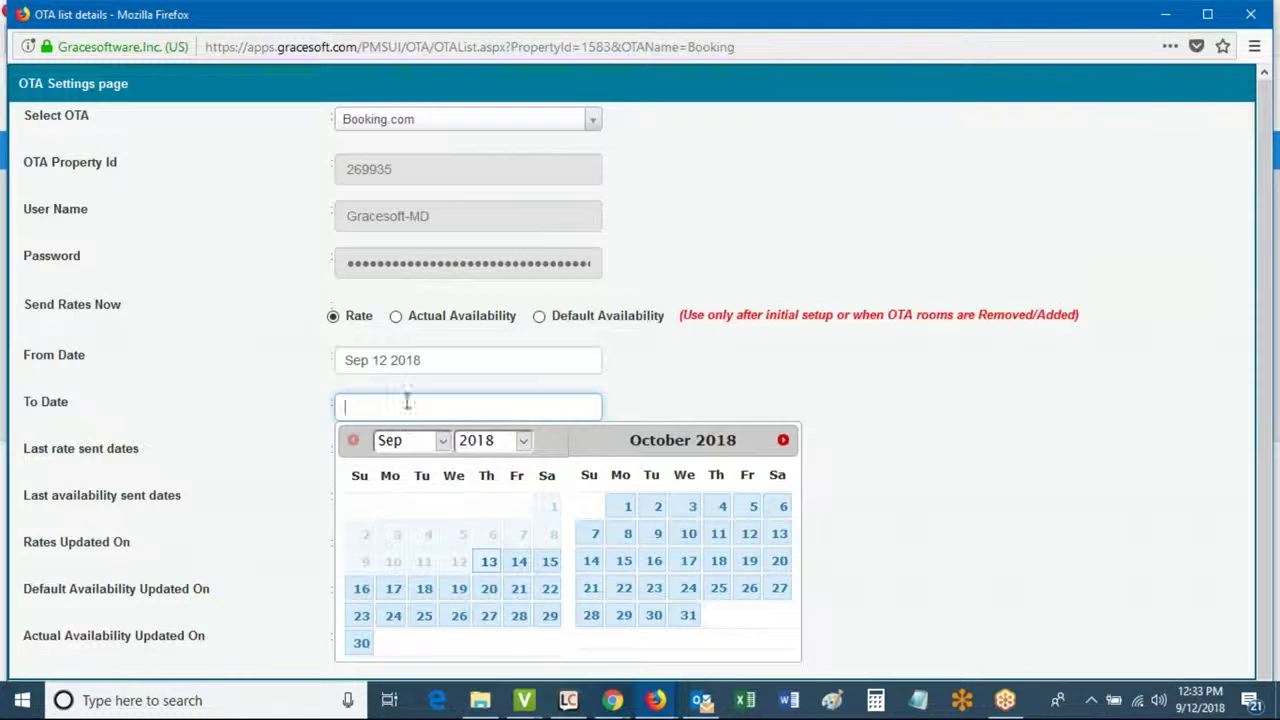
left_click(518, 442)
left_click(506, 488)
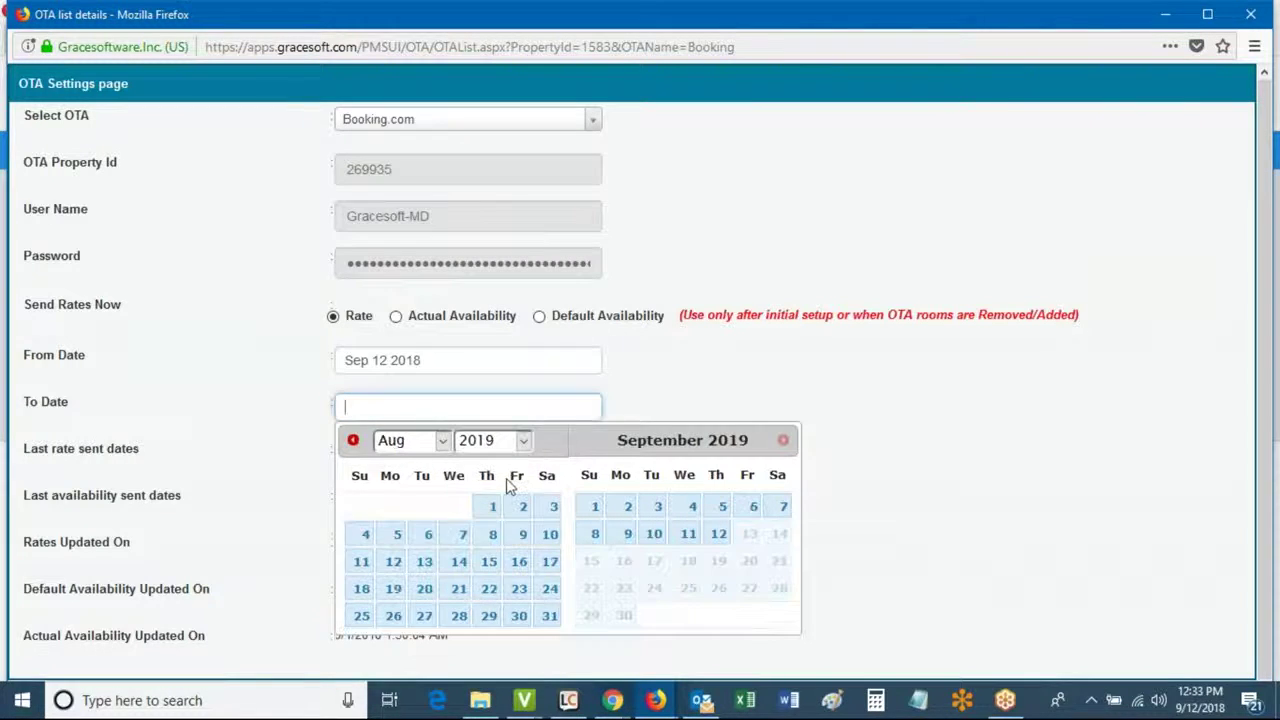
left_click(720, 535)
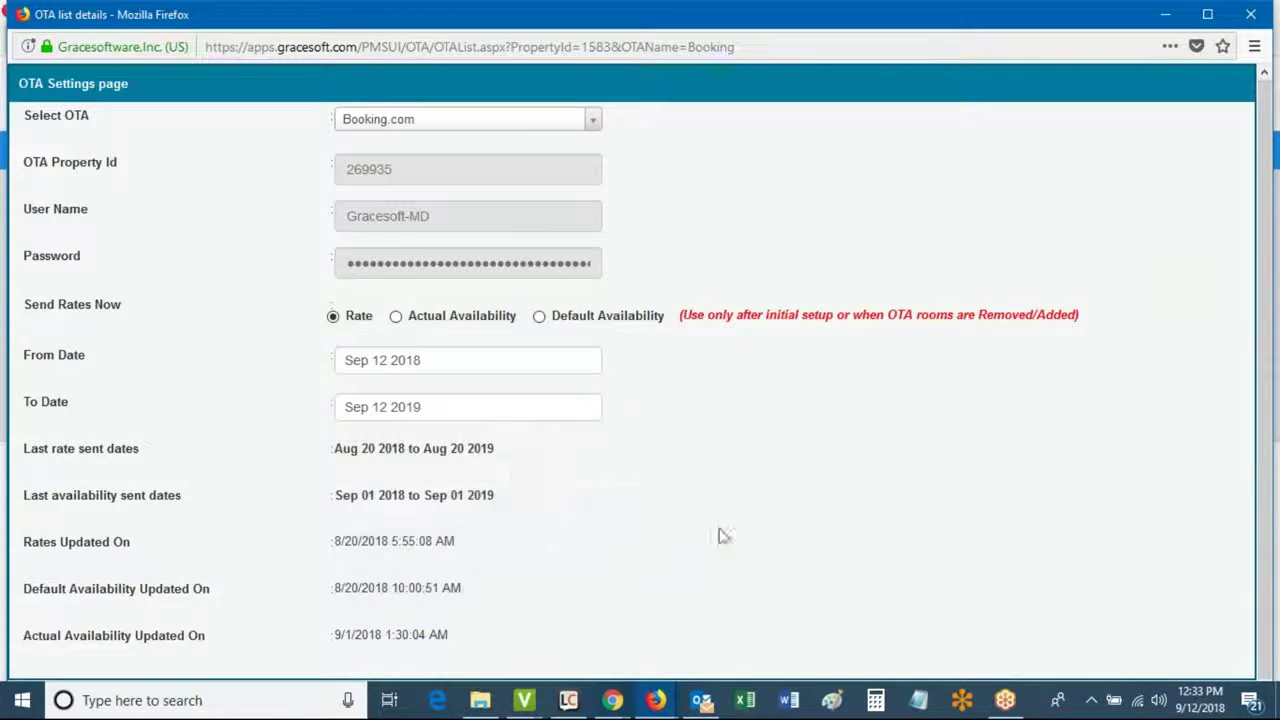
Compare the To Date with the last rate sent dates, check its selectable range, and close the Booking.com settings without sending.
left_click_drag(35, 414, 125, 420)
left_click_drag(420, 449, 508, 451)
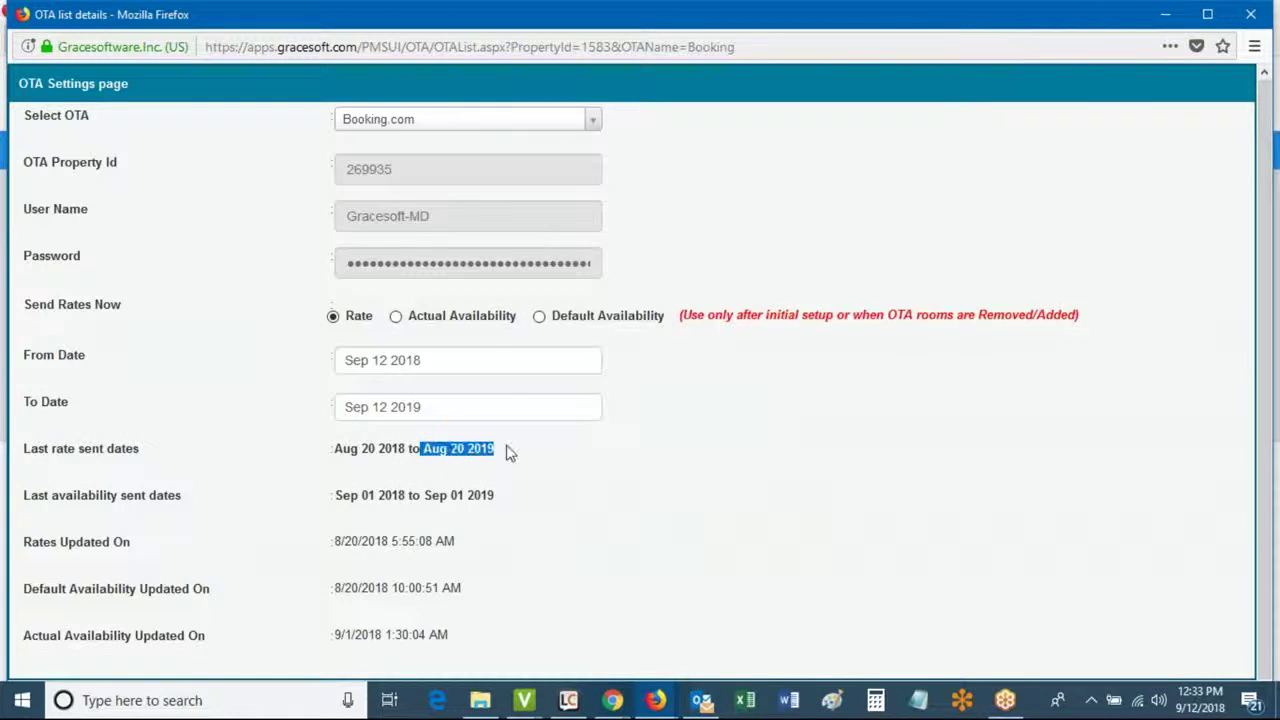
left_click(397, 411)
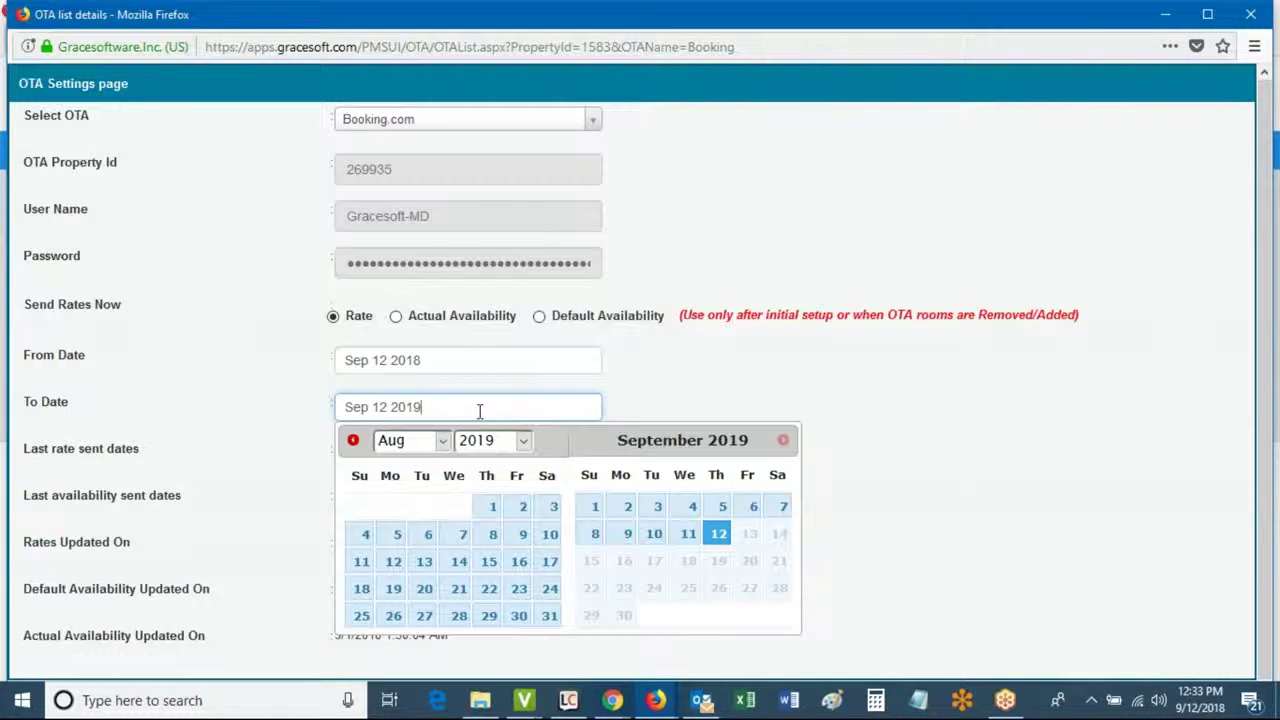
left_click(759, 381)
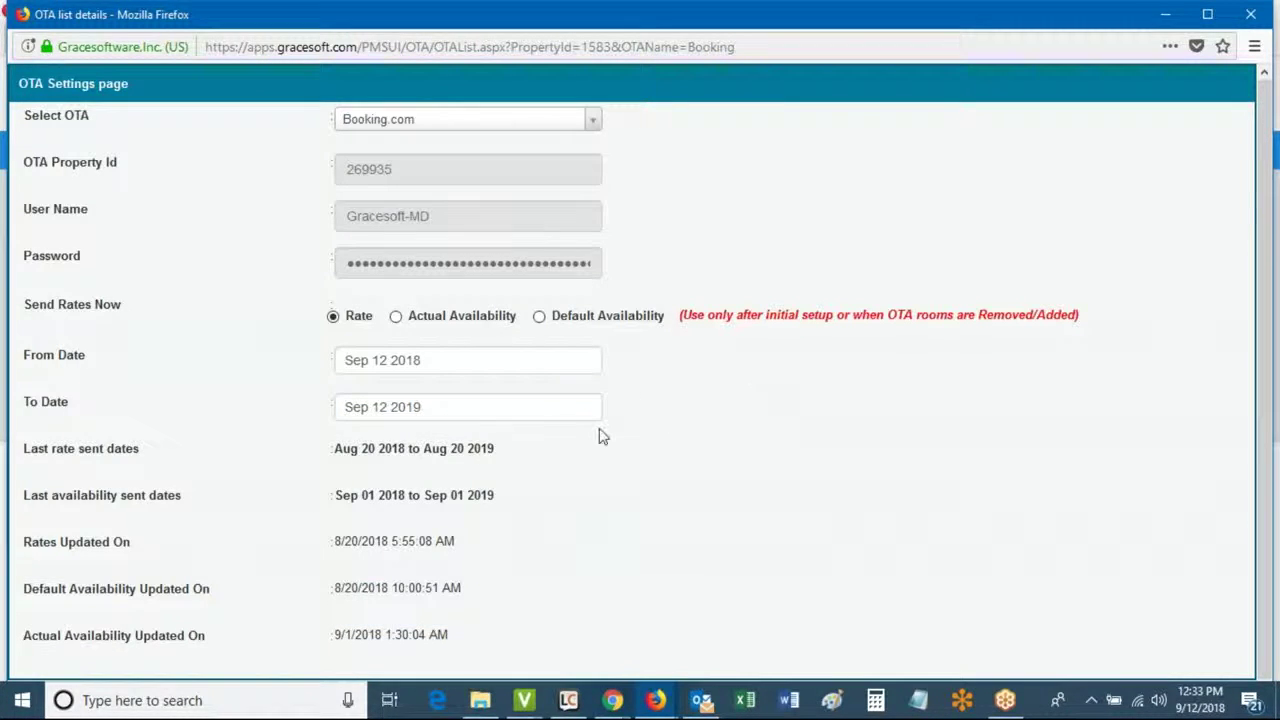
left_click(461, 399)
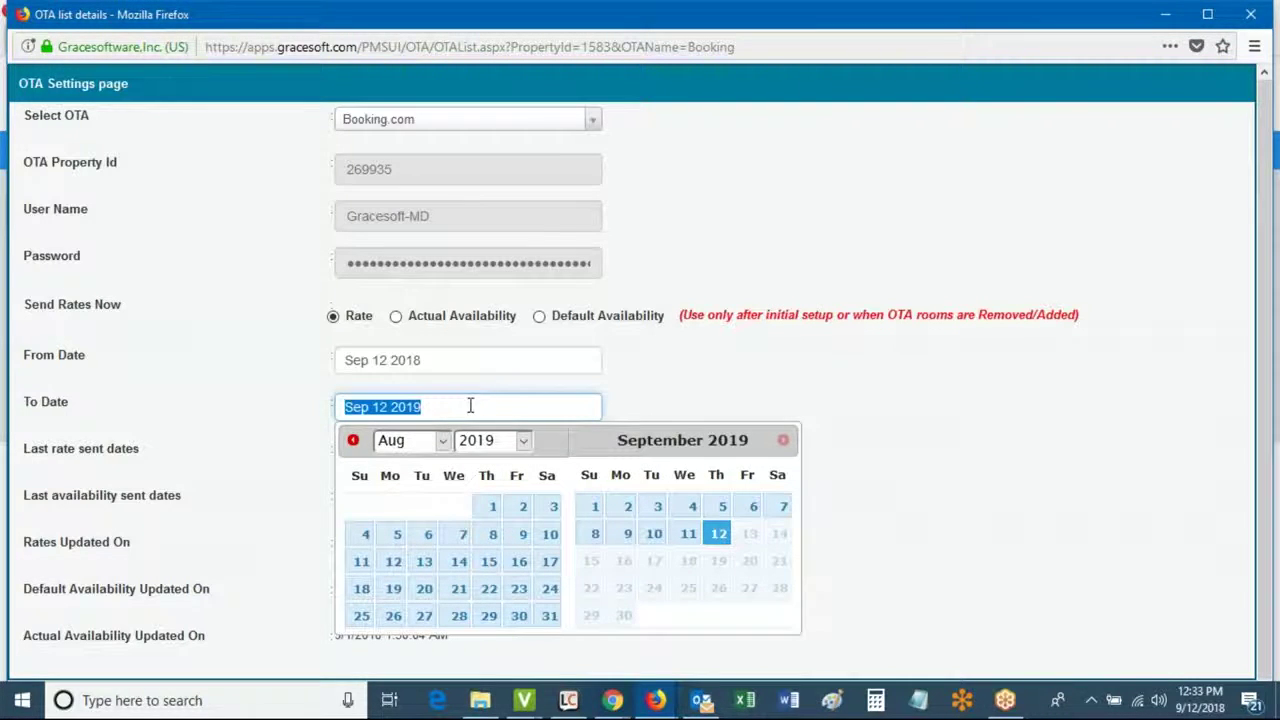
left_click(672, 355)
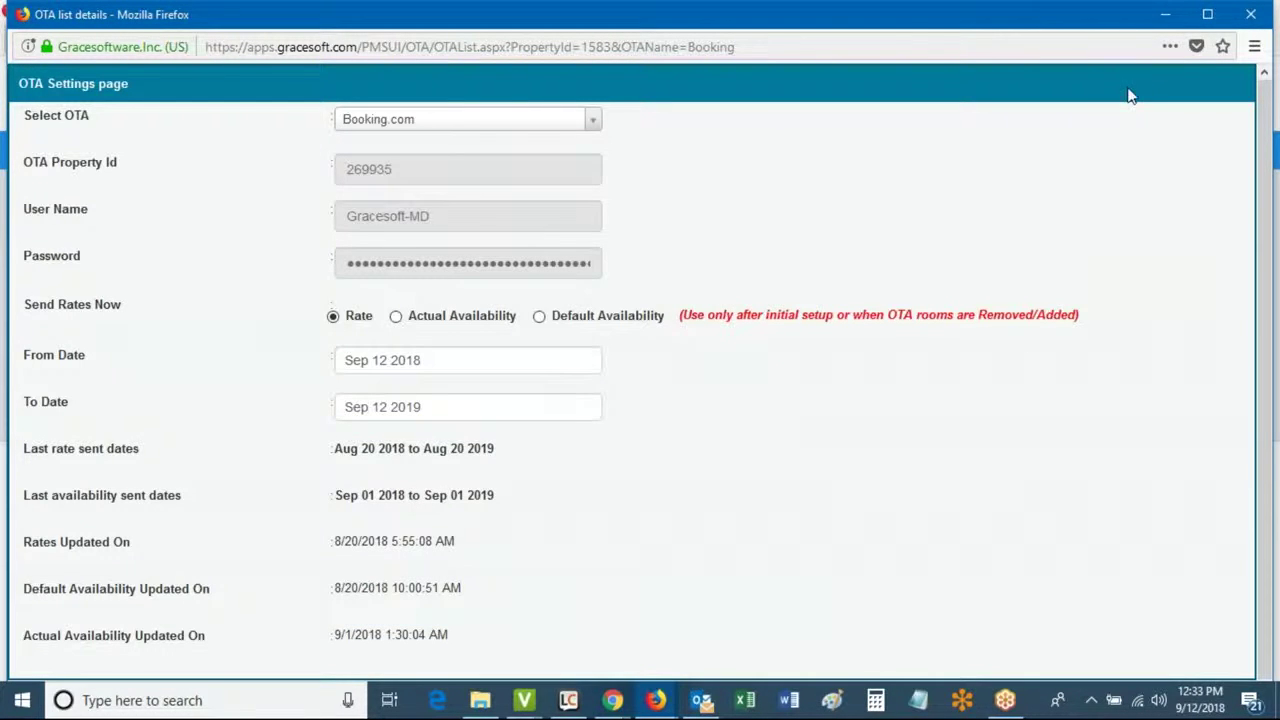
left_click(1252, 15)
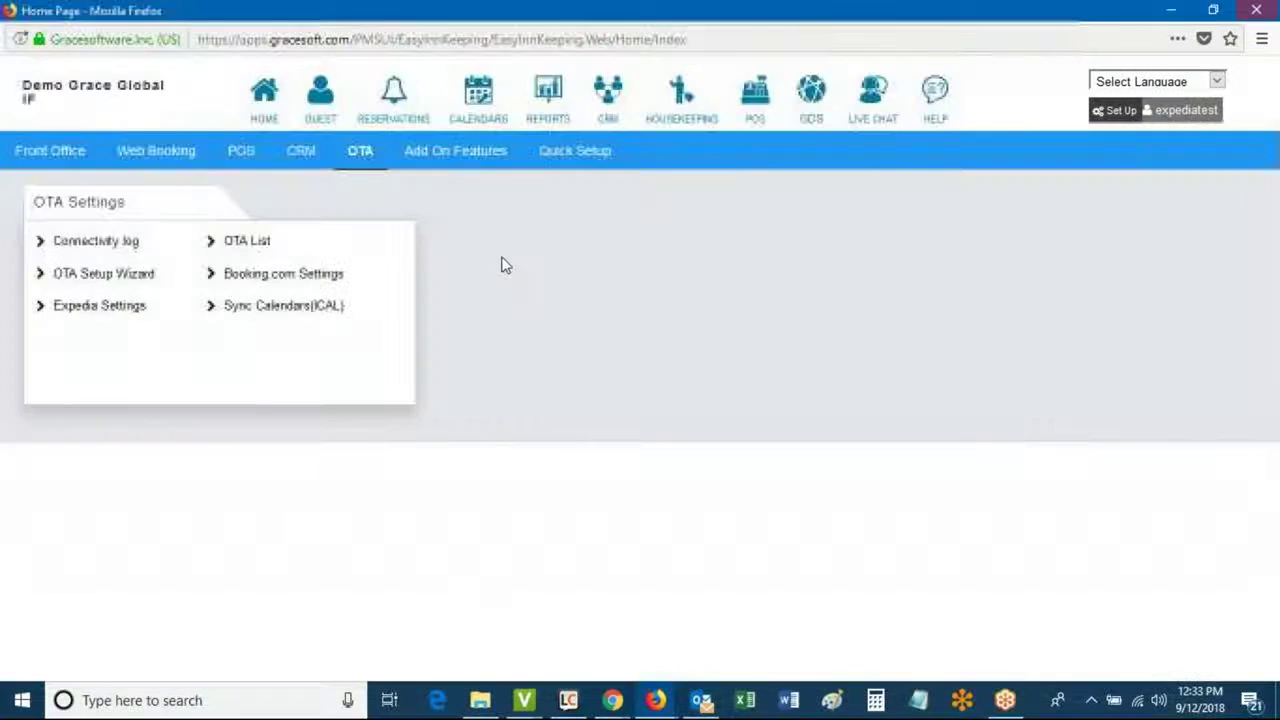
From the calendar, open new reservations for Chalet2 on 9/18/2018 and Single Room11 on 9/17/2018 to check their rates, closing each unsaved.
left_click(48, 158)
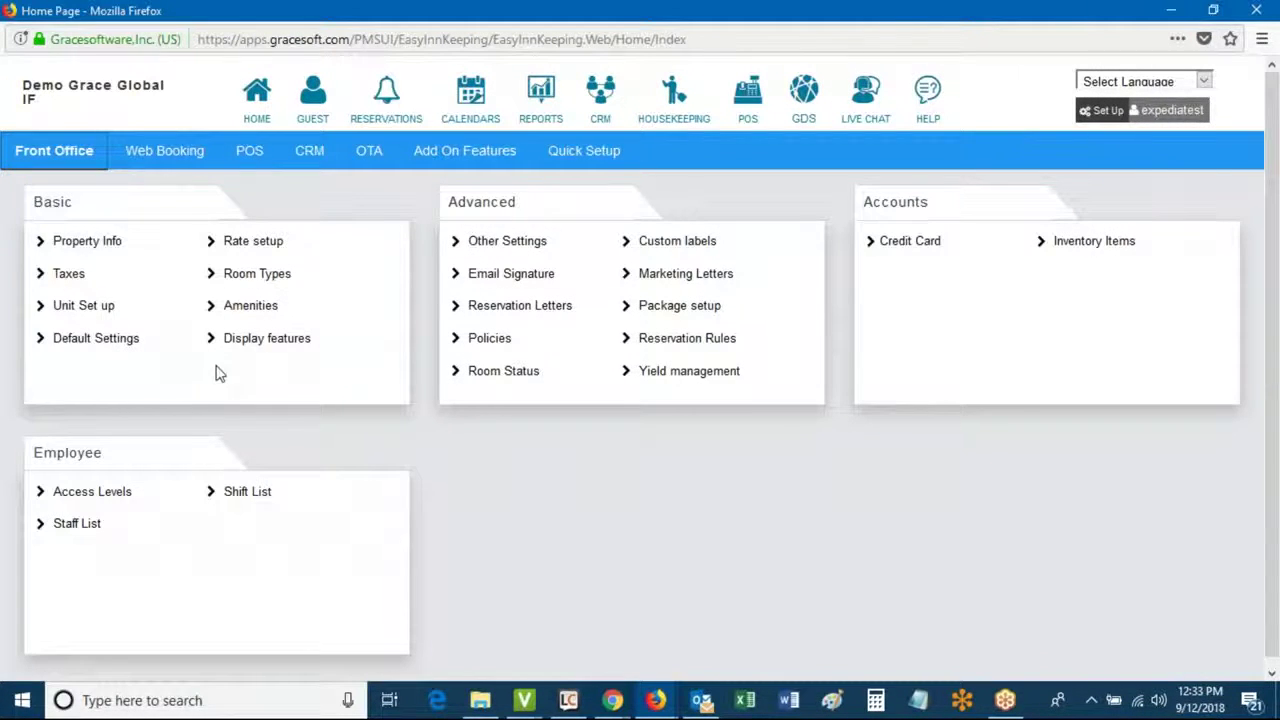
left_click(470, 98)
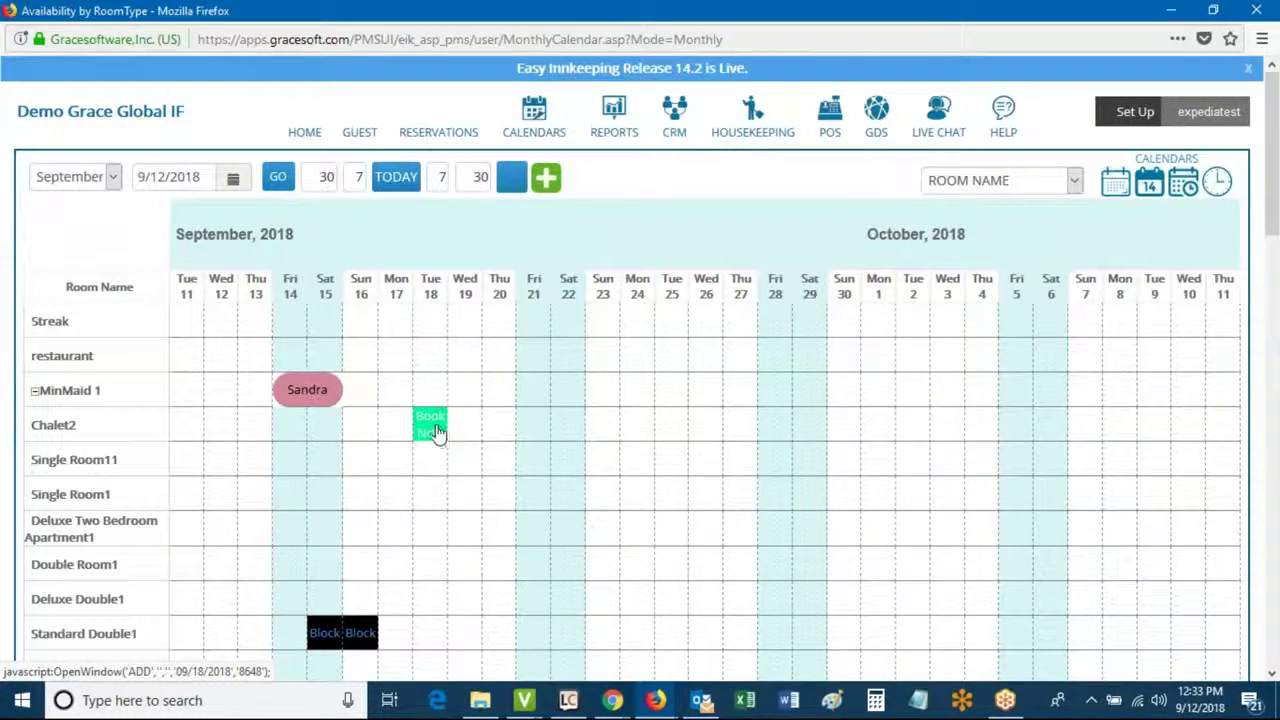
left_click(440, 424)
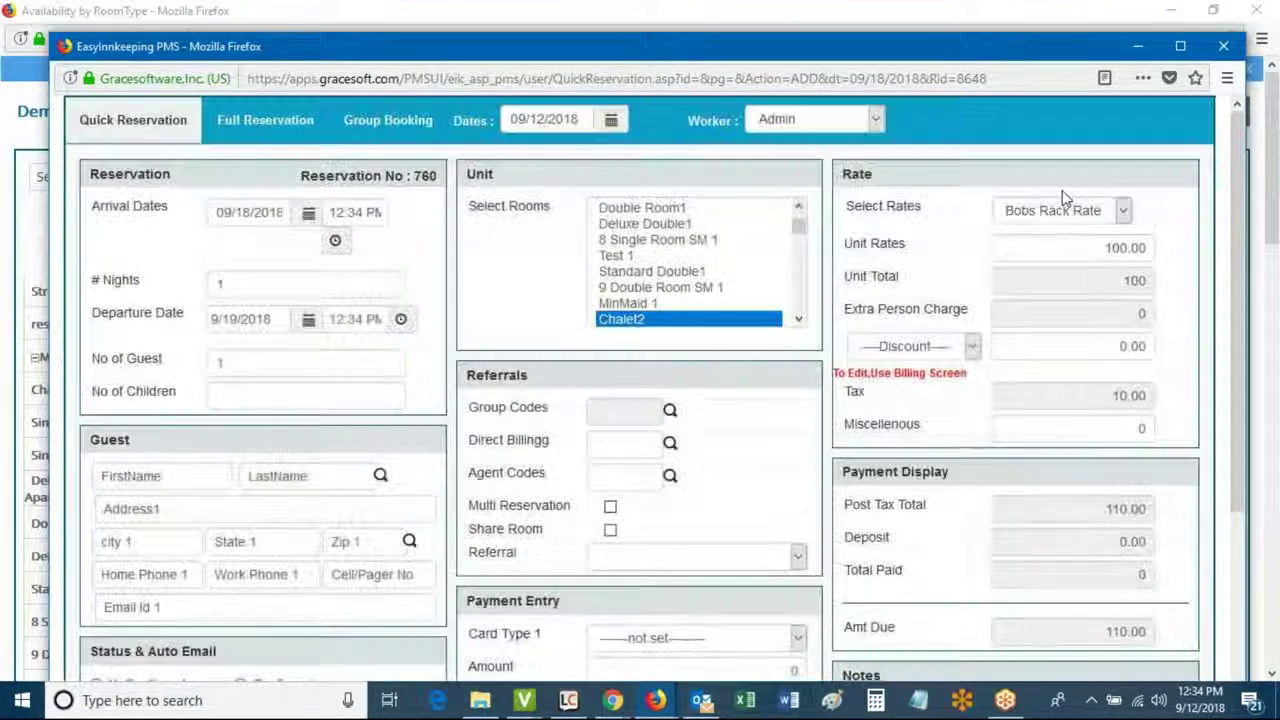
left_click(1069, 214)
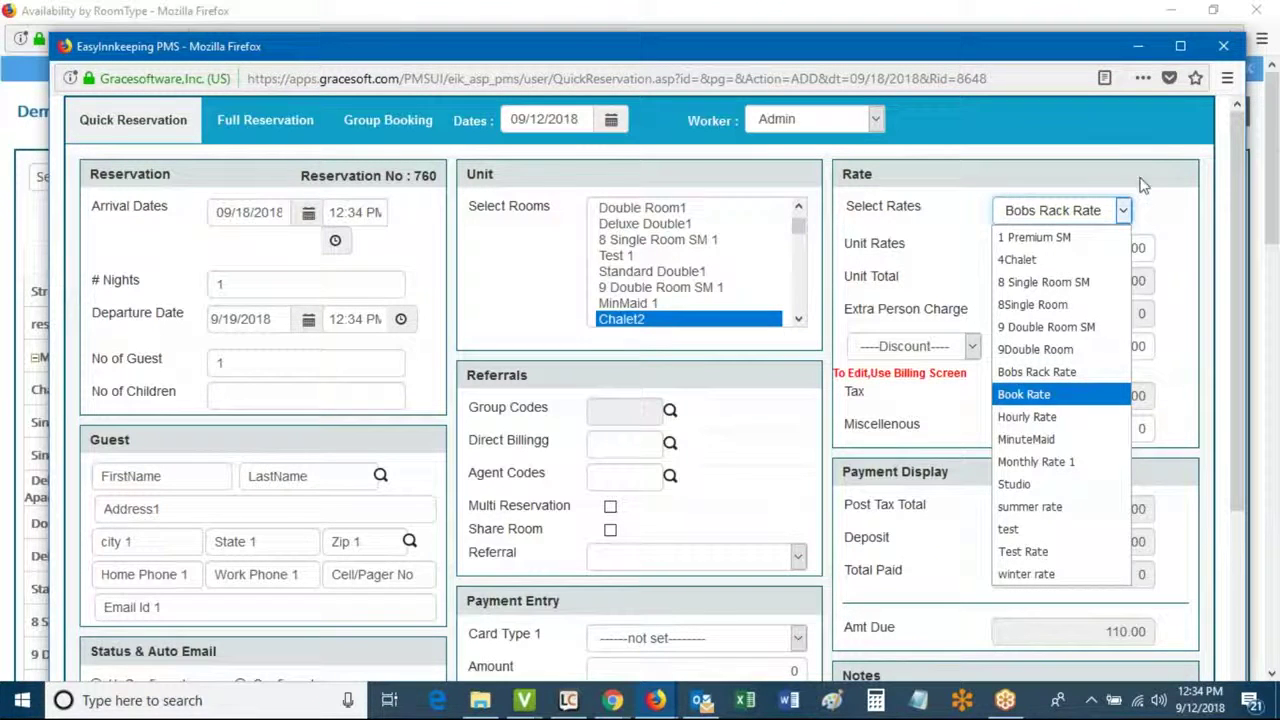
left_click(1223, 46)
left_click(765, 362)
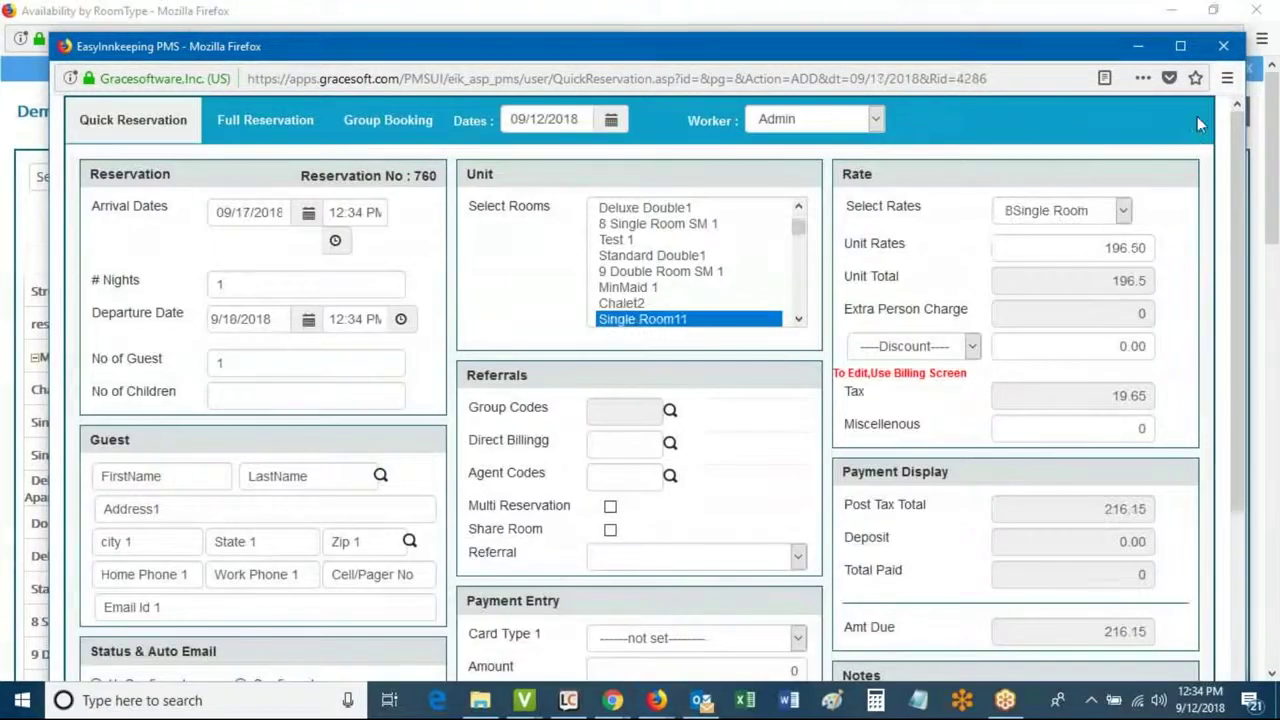
left_click(1223, 46)
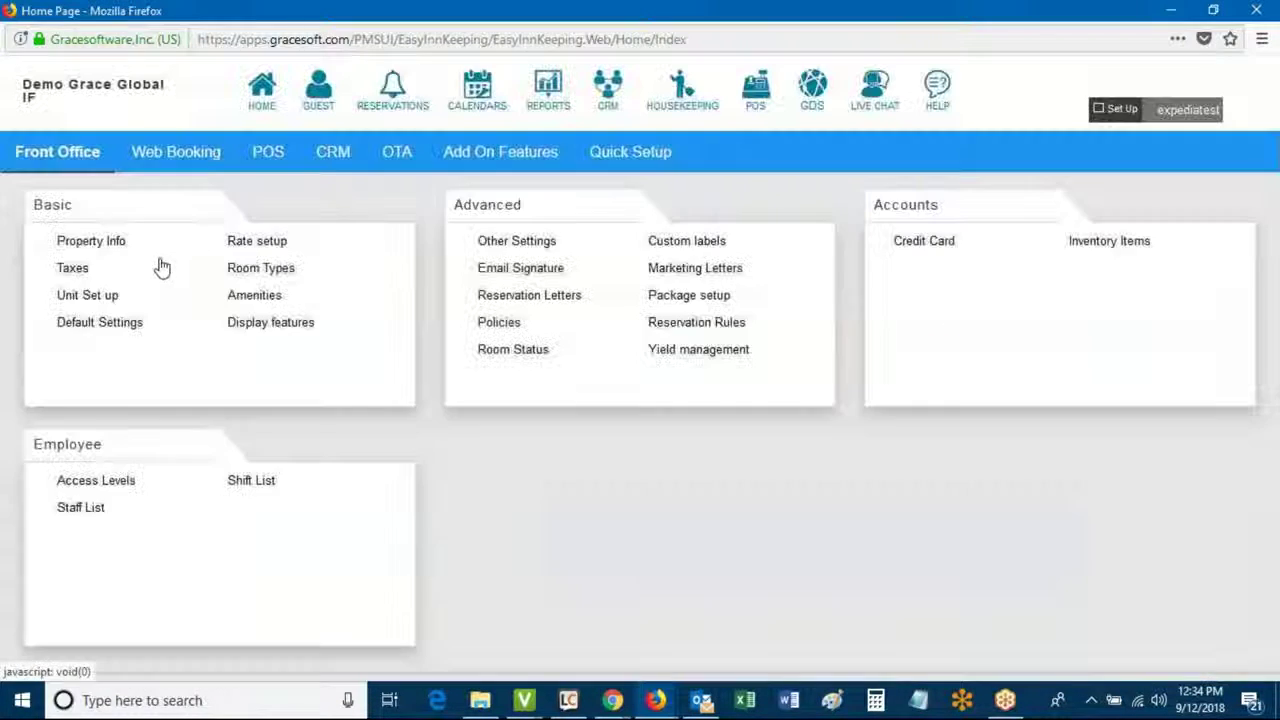
Open the Chalet2 room from Unit Set up and expand its Advanced Settings.
left_click(80, 308)
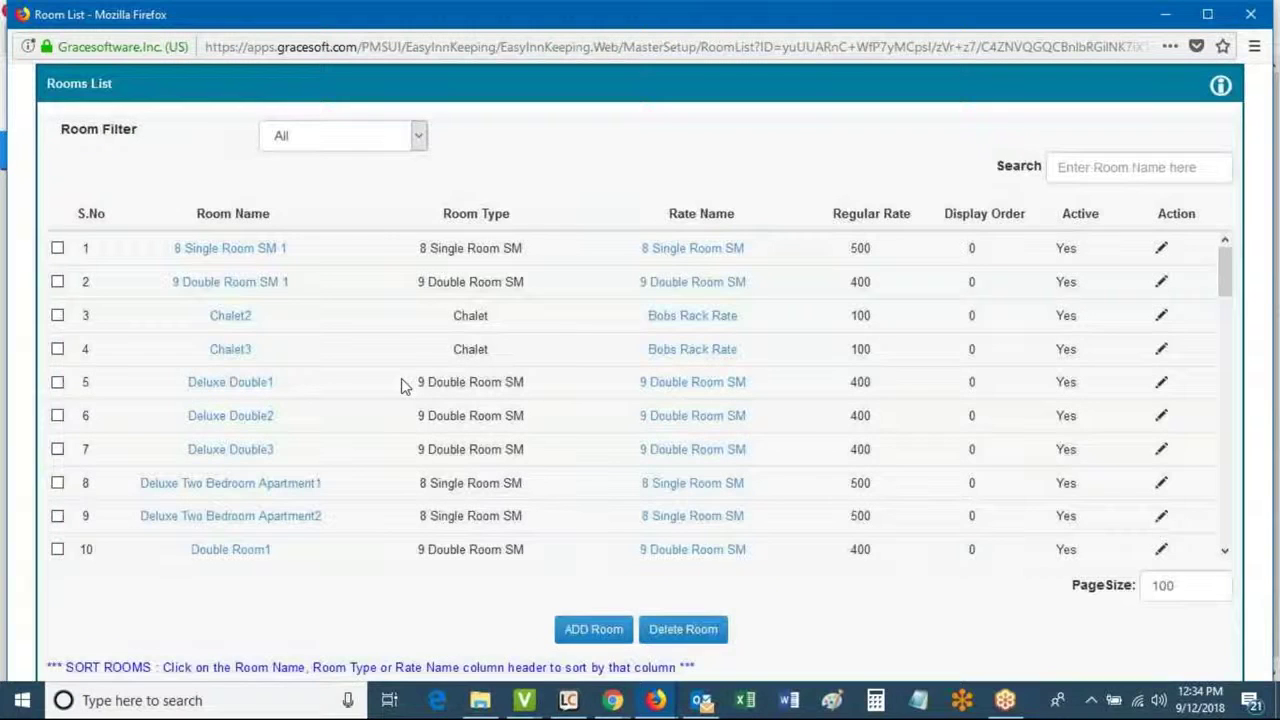
double_click(230, 318)
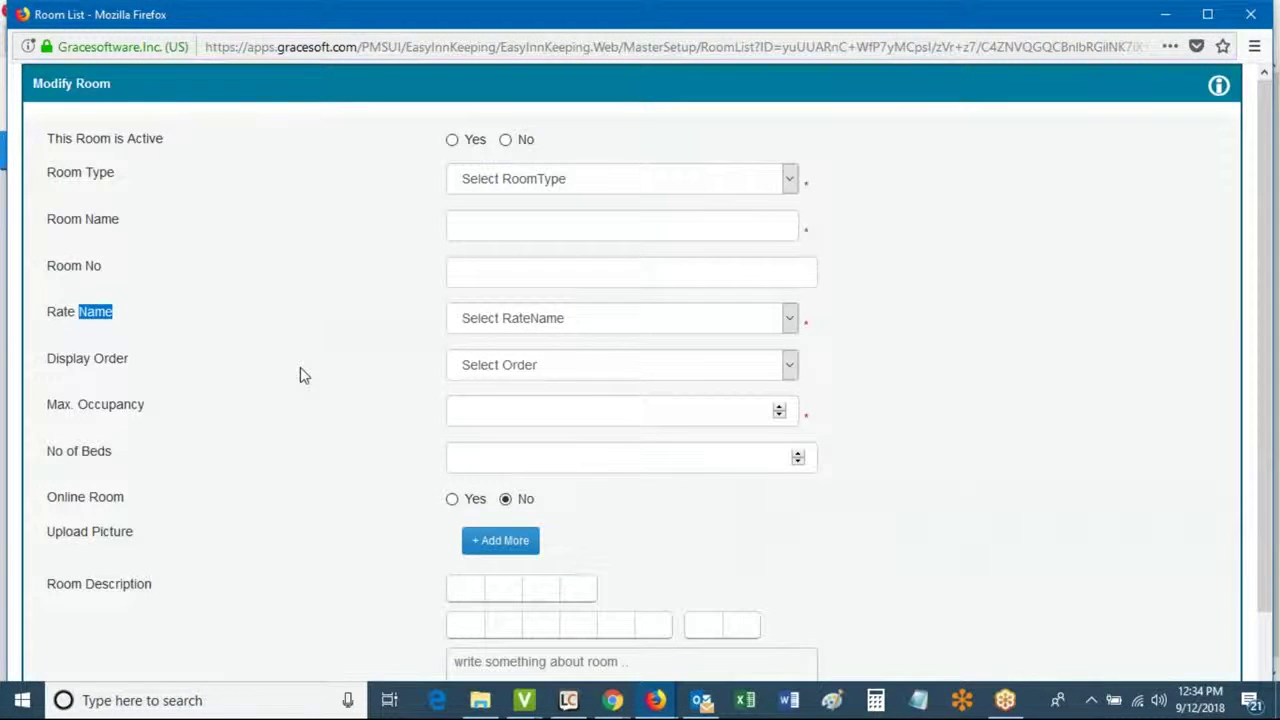
scroll(303, 380, "down", 2)
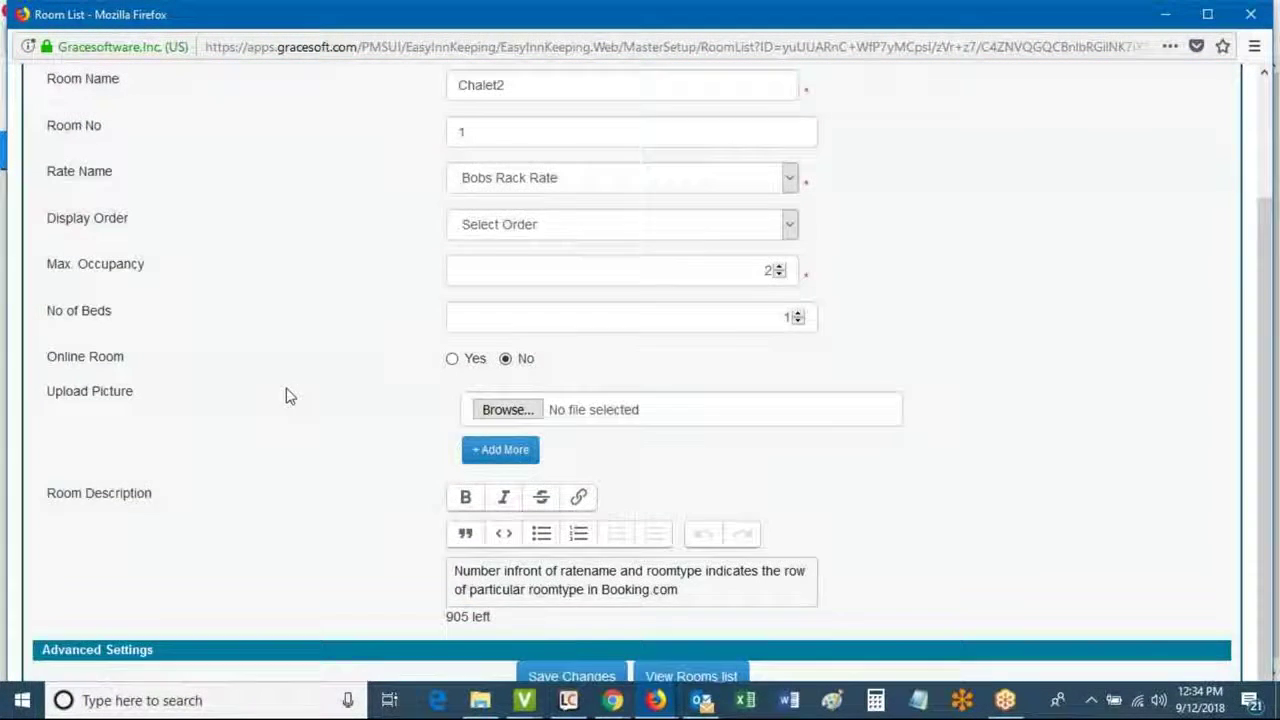
left_click(145, 652)
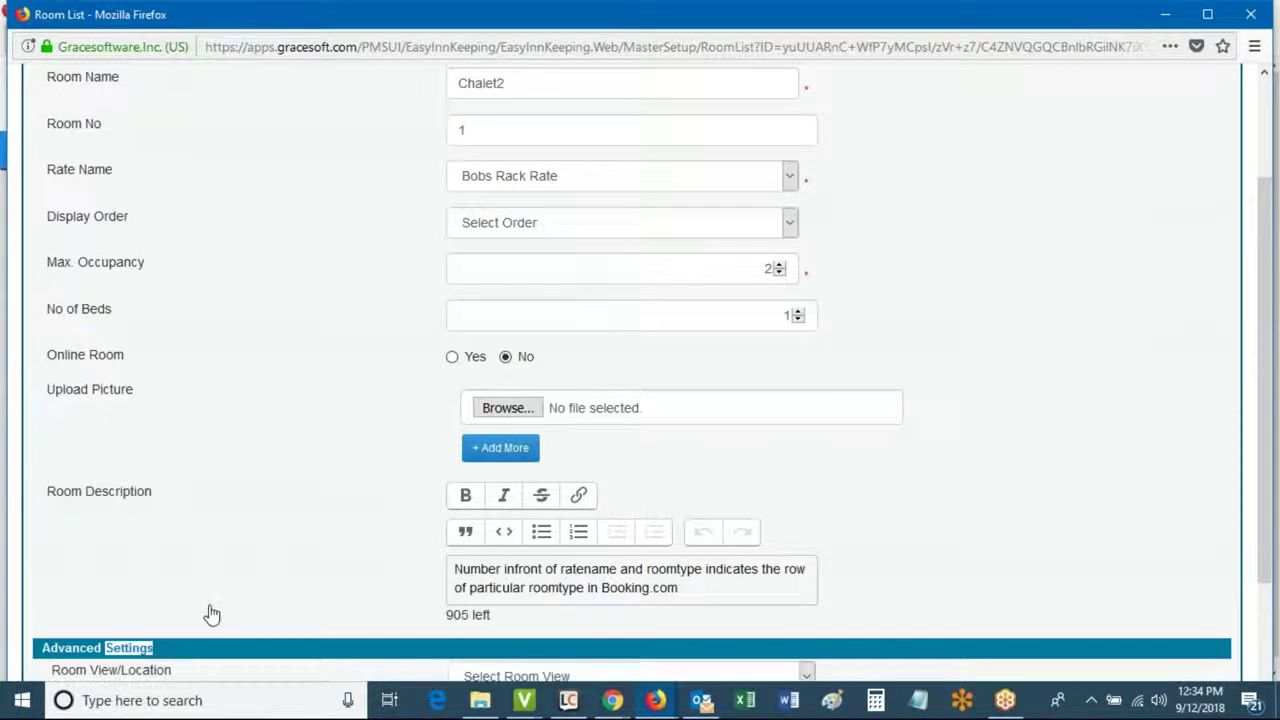
scroll(295, 522, "down", 2)
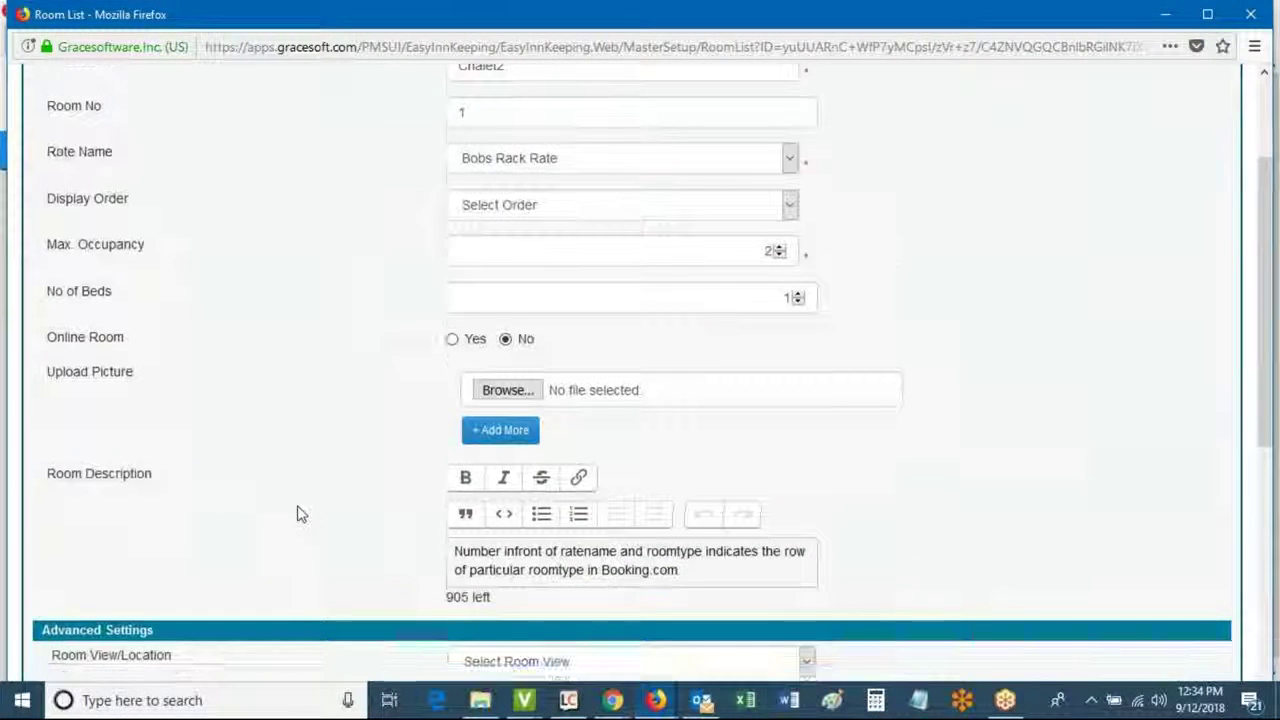
scroll(305, 515, "down", 5)
Enable Multiple Rates for Chalet2 with 4Chalet and Test Rate selected, save the changes, and close the rooms list.
left_click_drag(104, 262, 397, 271)
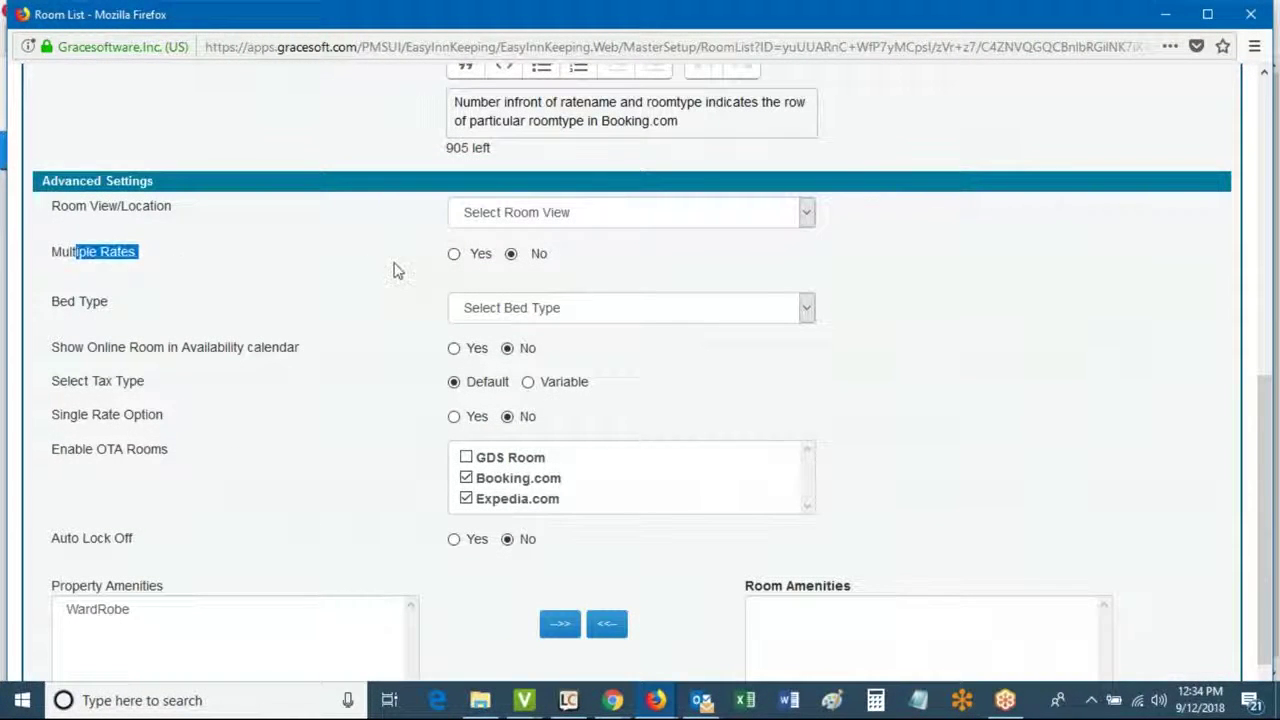
left_click(455, 255)
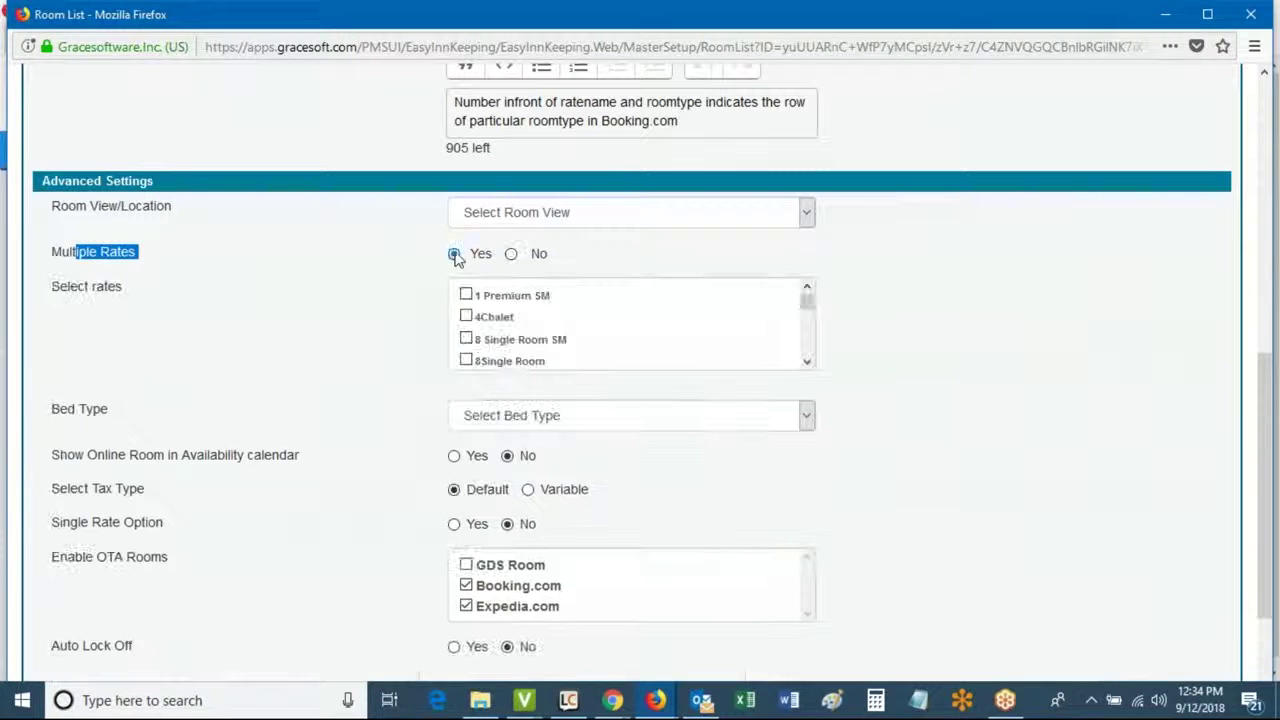
left_click(467, 317)
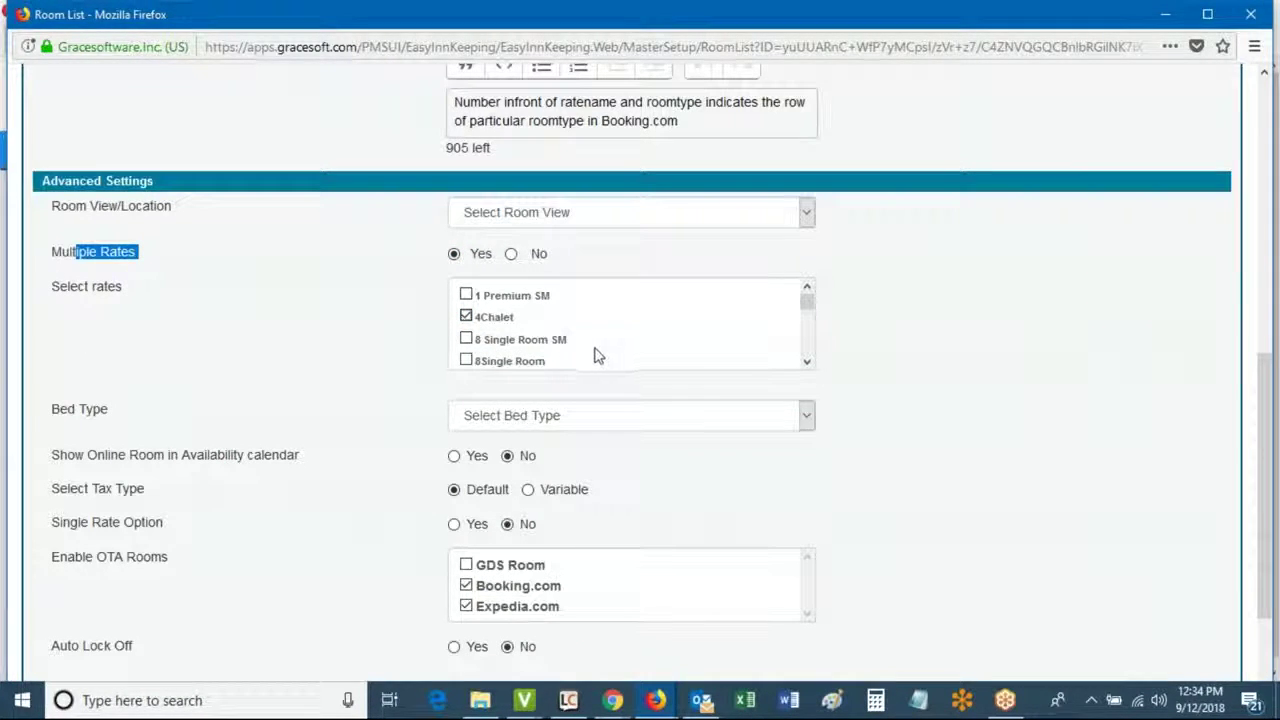
scroll(594, 355, "down", 1)
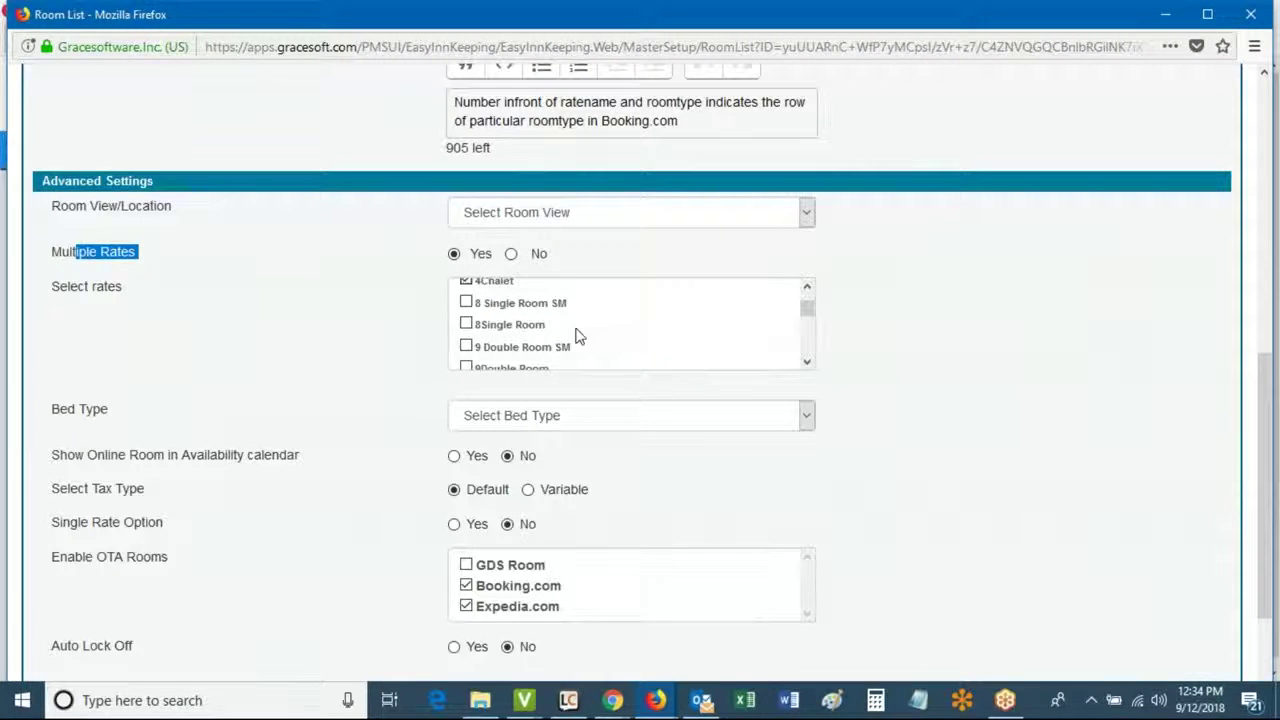
scroll(588, 337, "down", 2)
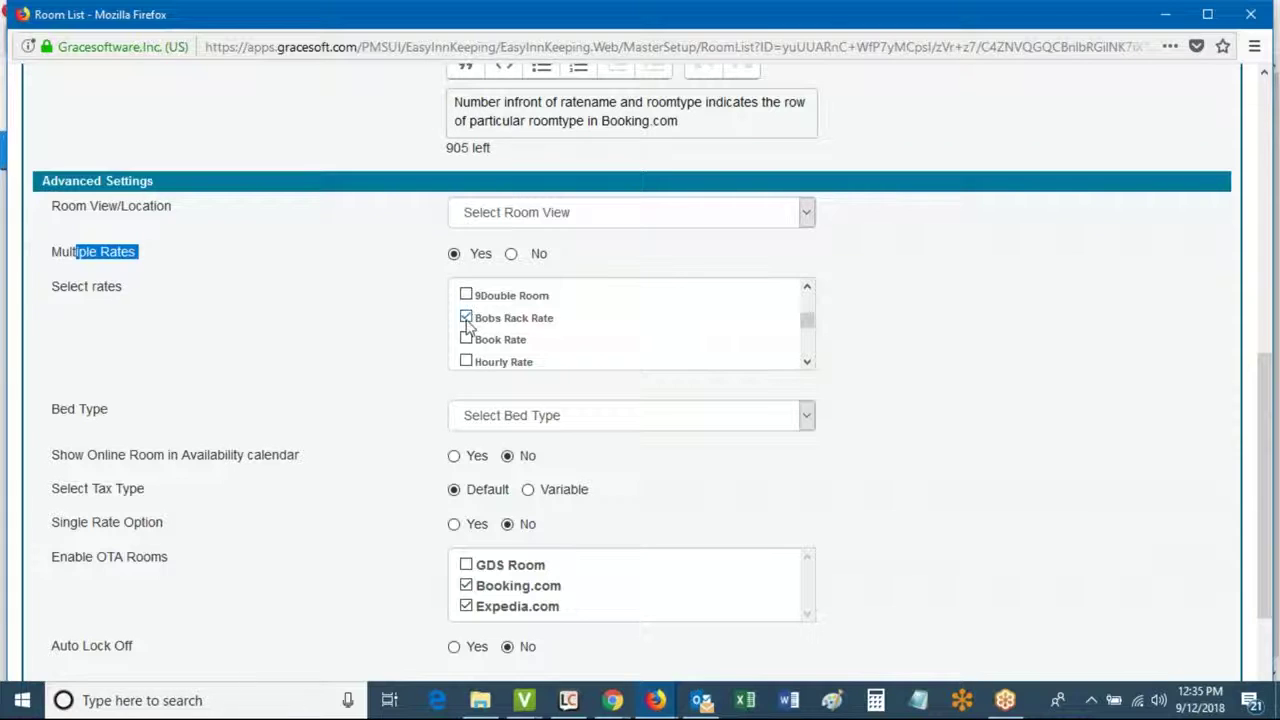
scroll(540, 335, "down", 1)
scroll(484, 345, "down", 3)
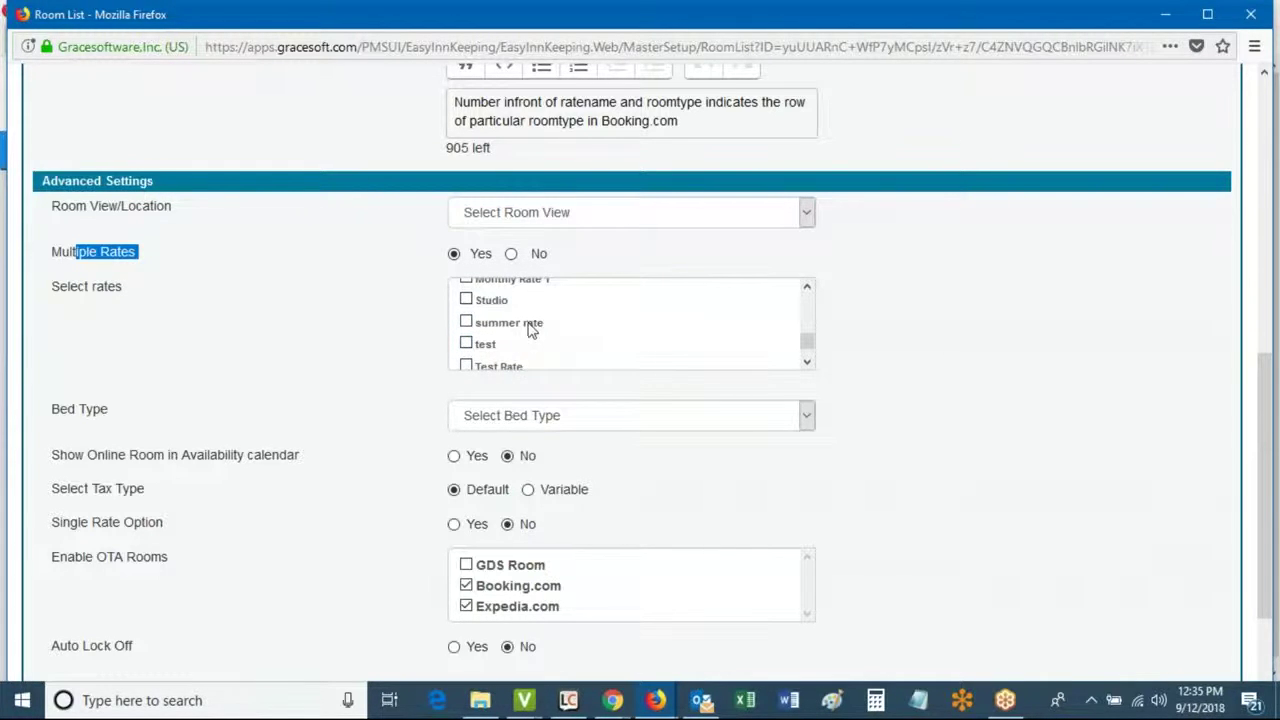
scroll(530, 330, "down", 2)
scroll(554, 340, "up", 6)
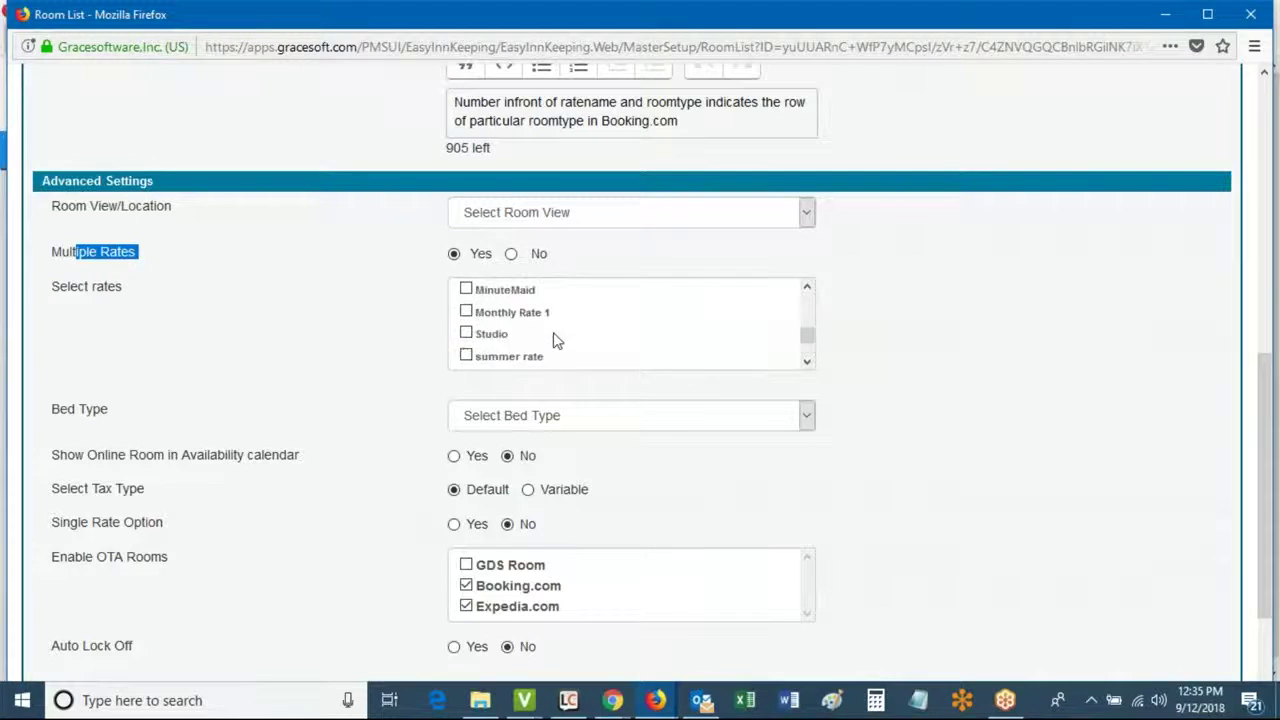
scroll(440, 423, "down", 3)
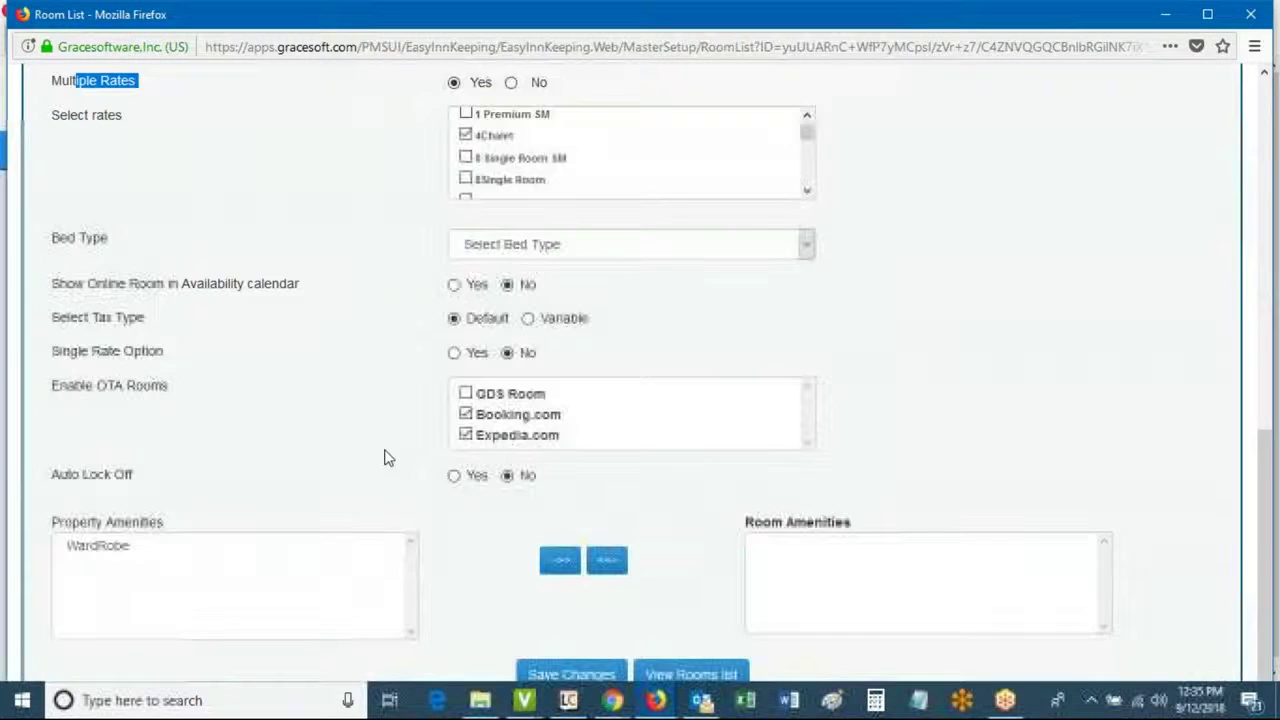
left_click(545, 674)
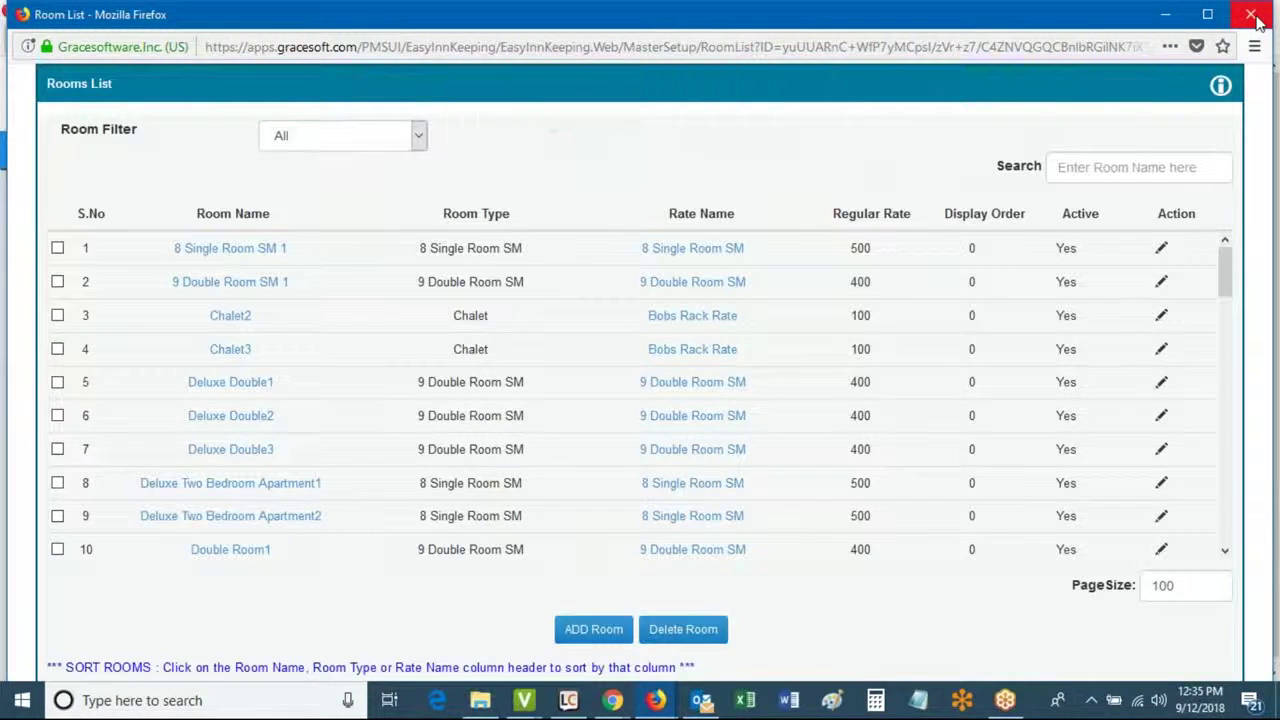
left_click(1255, 18)
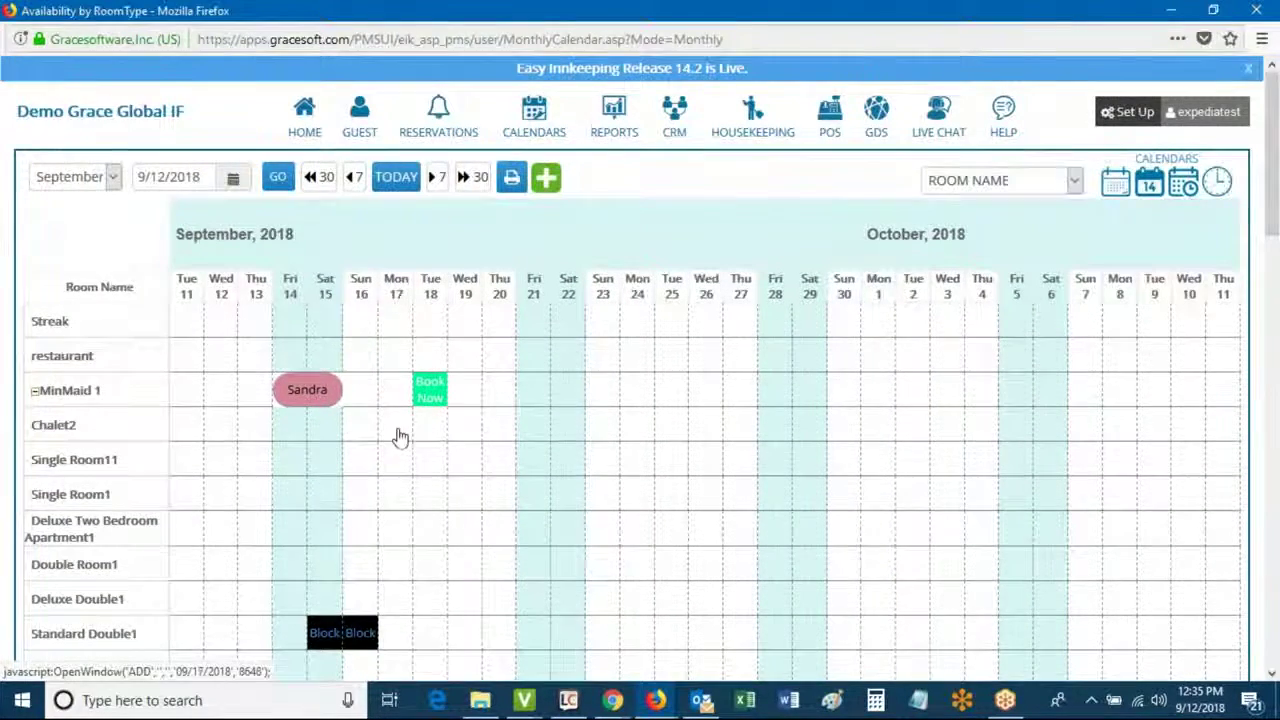
Open a new reservation for Chalet2 on 9/17/2018 from the calendar, check its selectable rates, and close it unsaved.
left_click(443, 392)
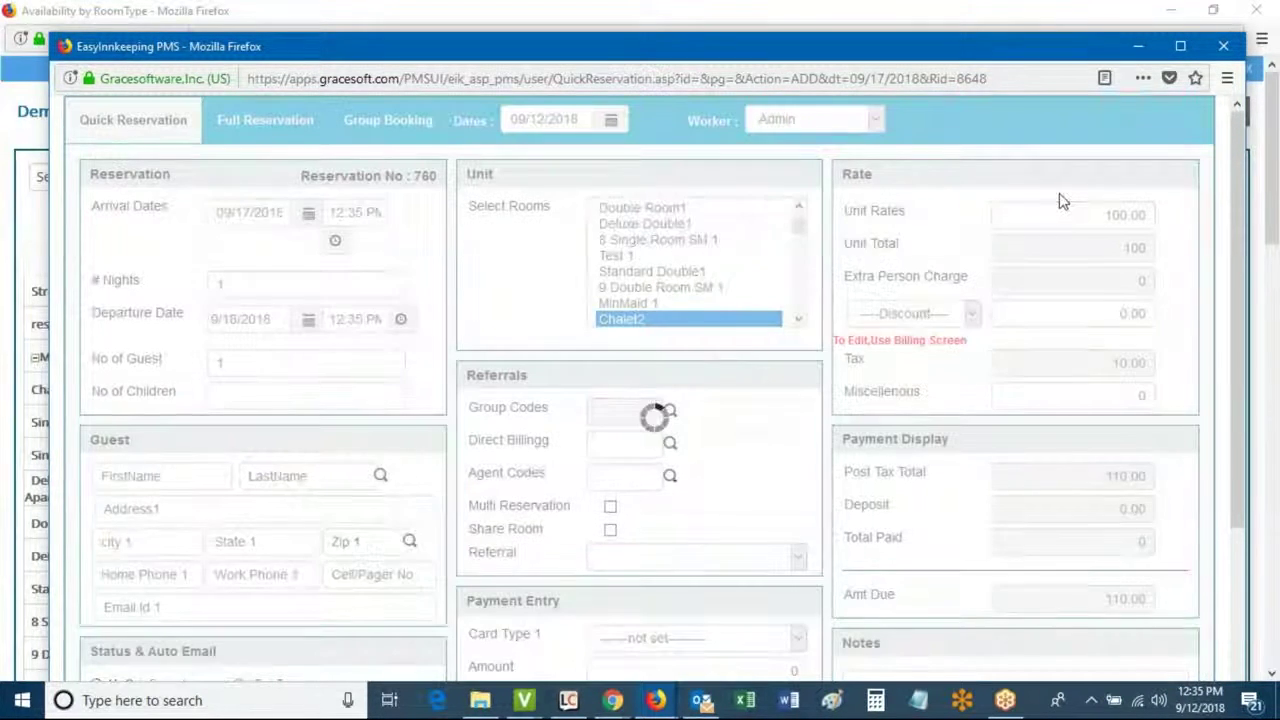
left_click(1062, 212)
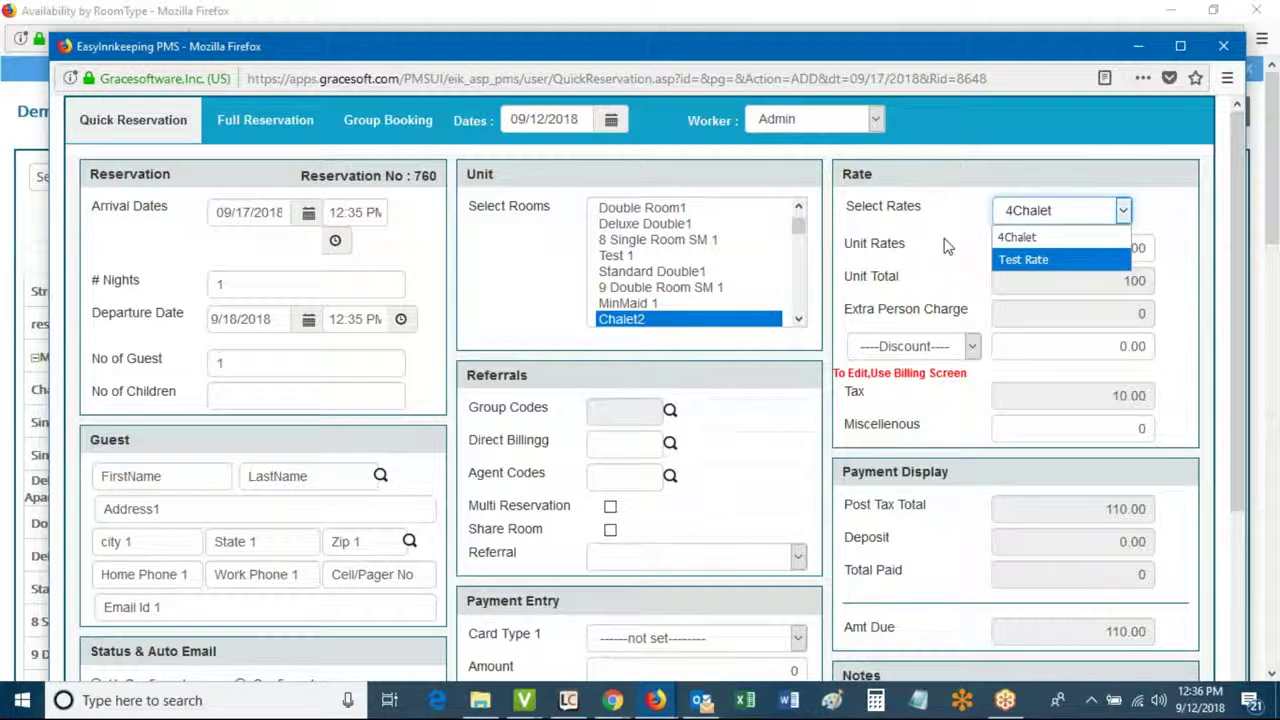
left_click(947, 246)
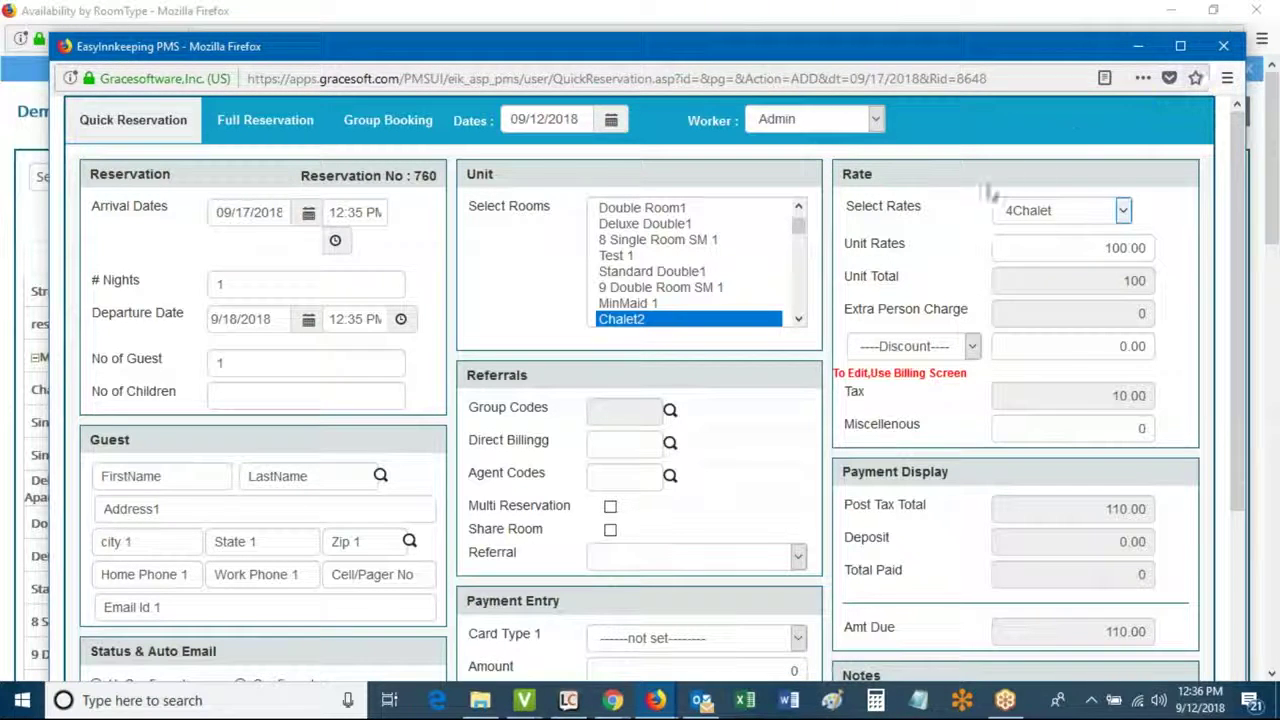
left_click(1223, 46)
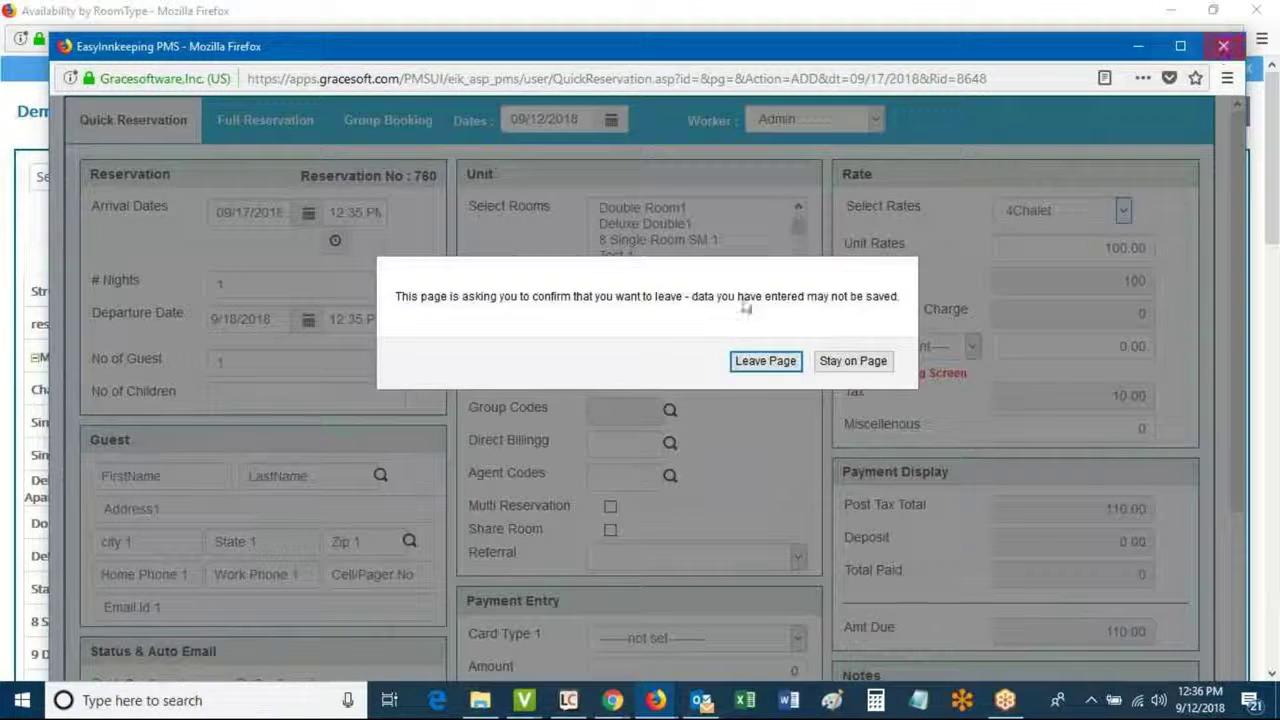
left_click(764, 361)
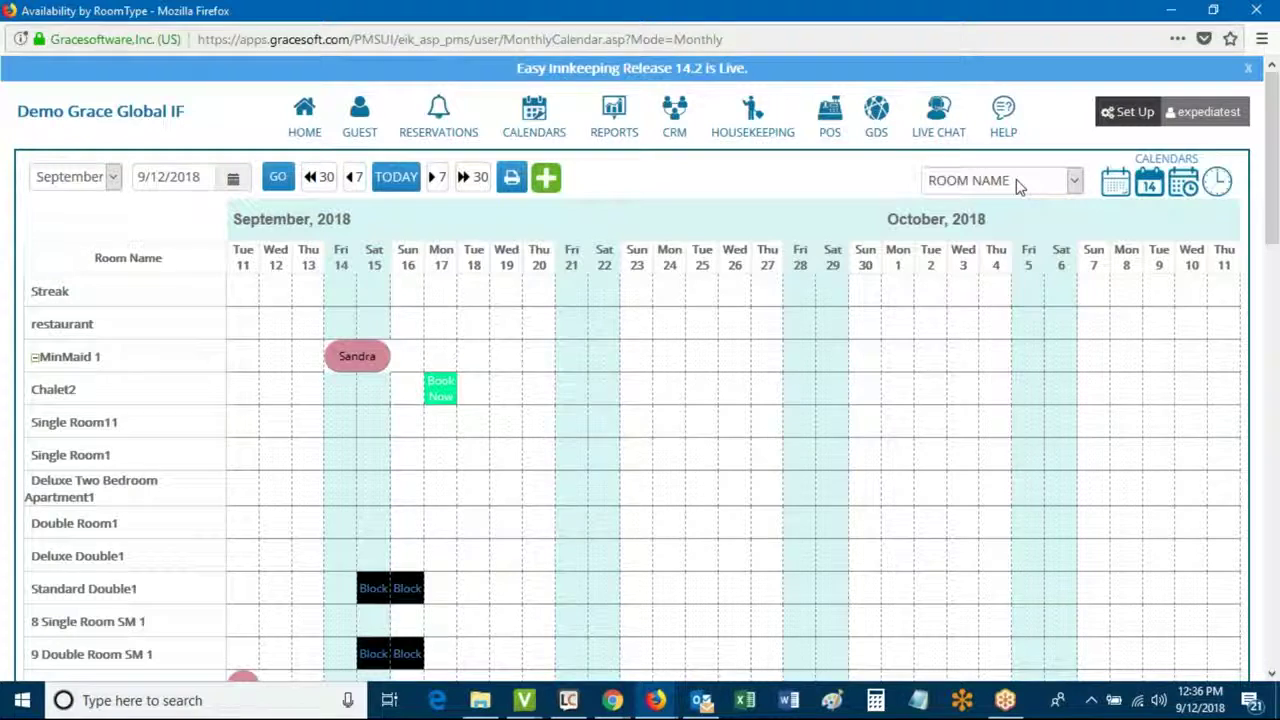
Open the Daily Rate Calendar and check the assigned rate names and daily rates for Streak, MinMaid 1 and Chalet2.
left_click(1018, 184)
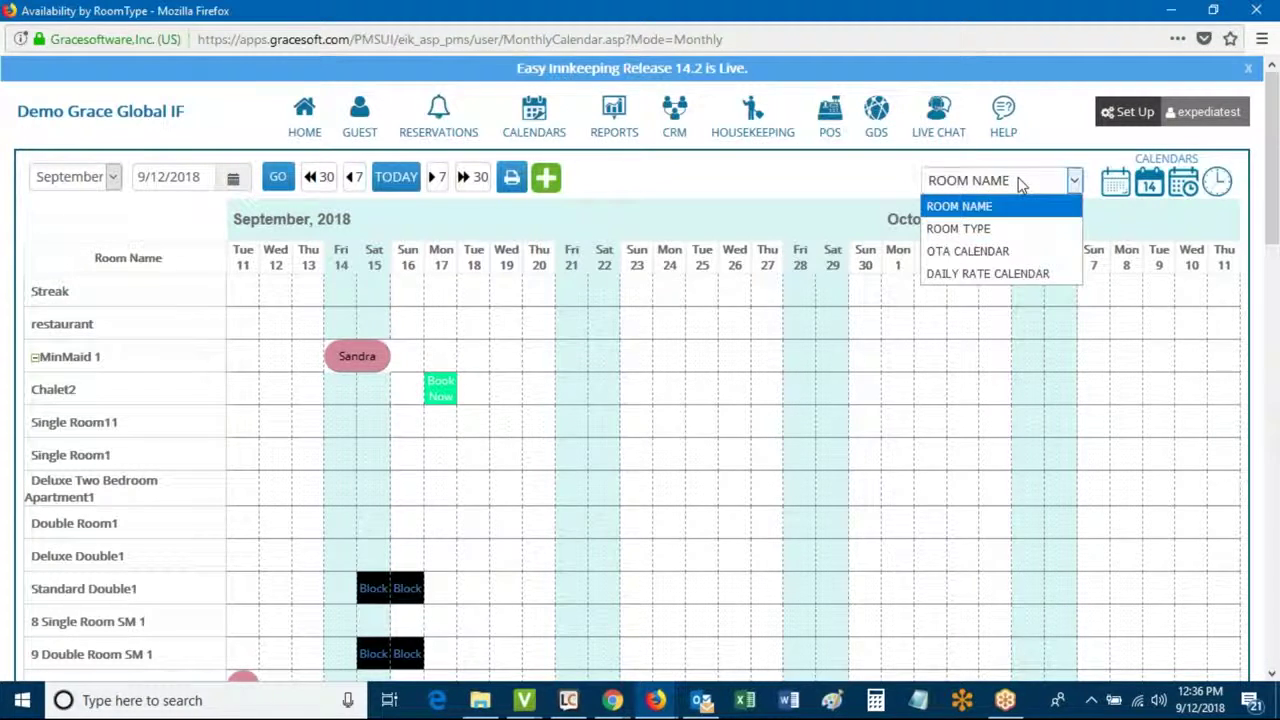
left_click(995, 274)
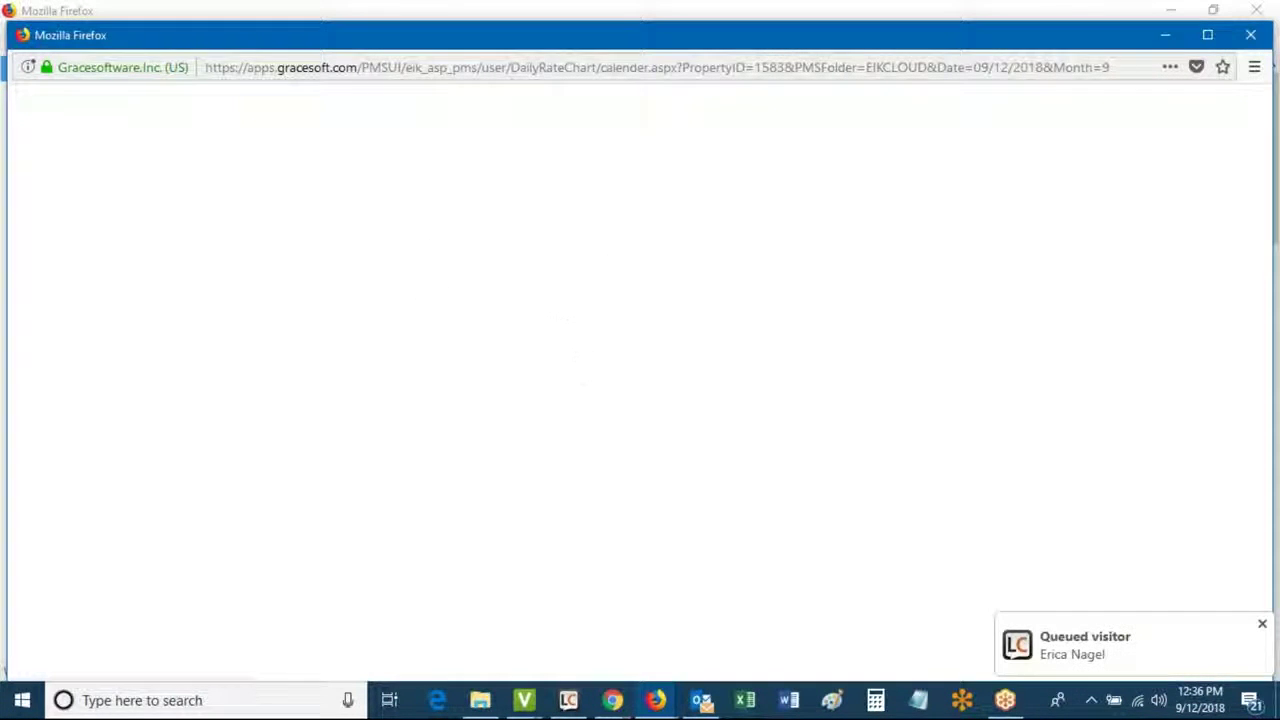
left_click(1261, 624)
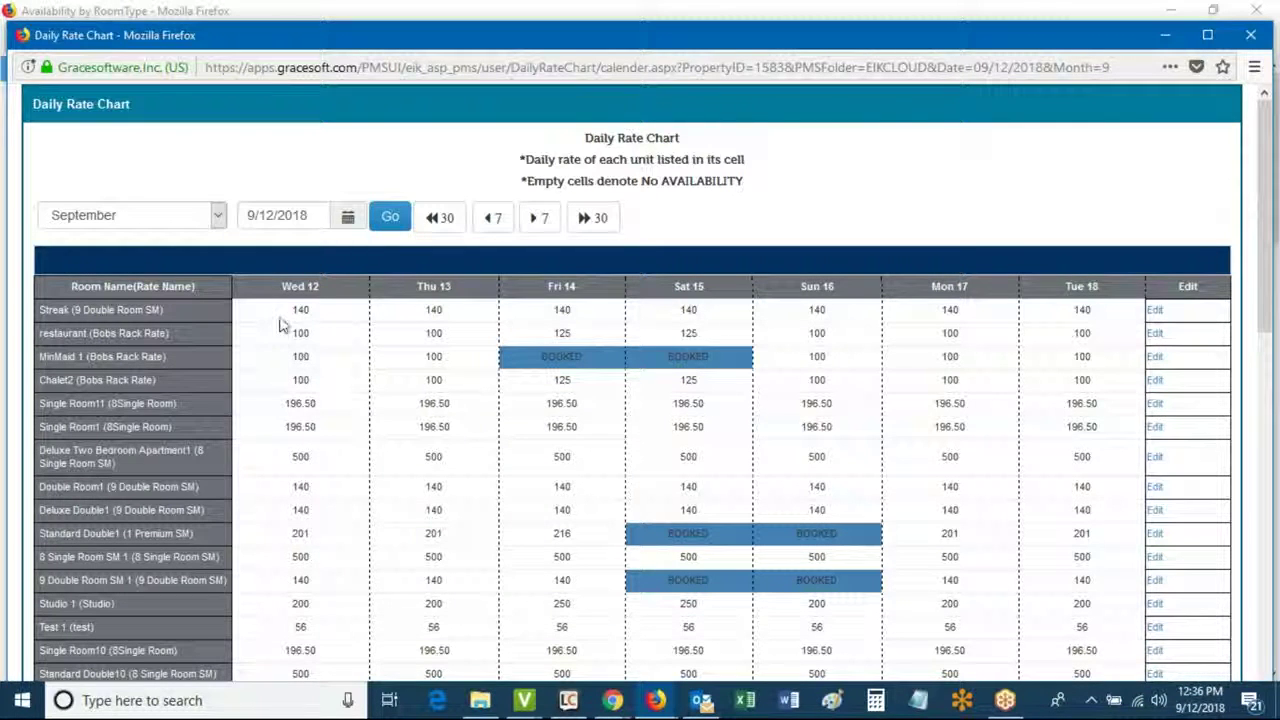
double_click(313, 316)
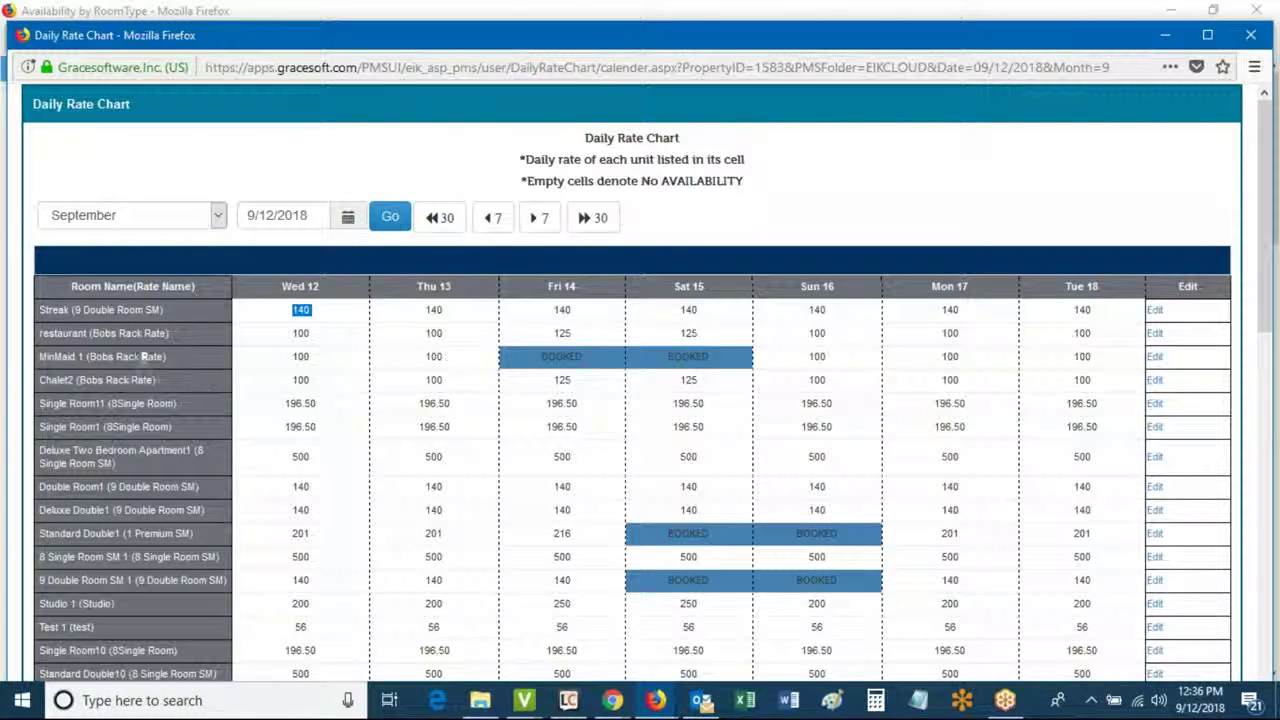
left_click_drag(100, 357, 165, 358)
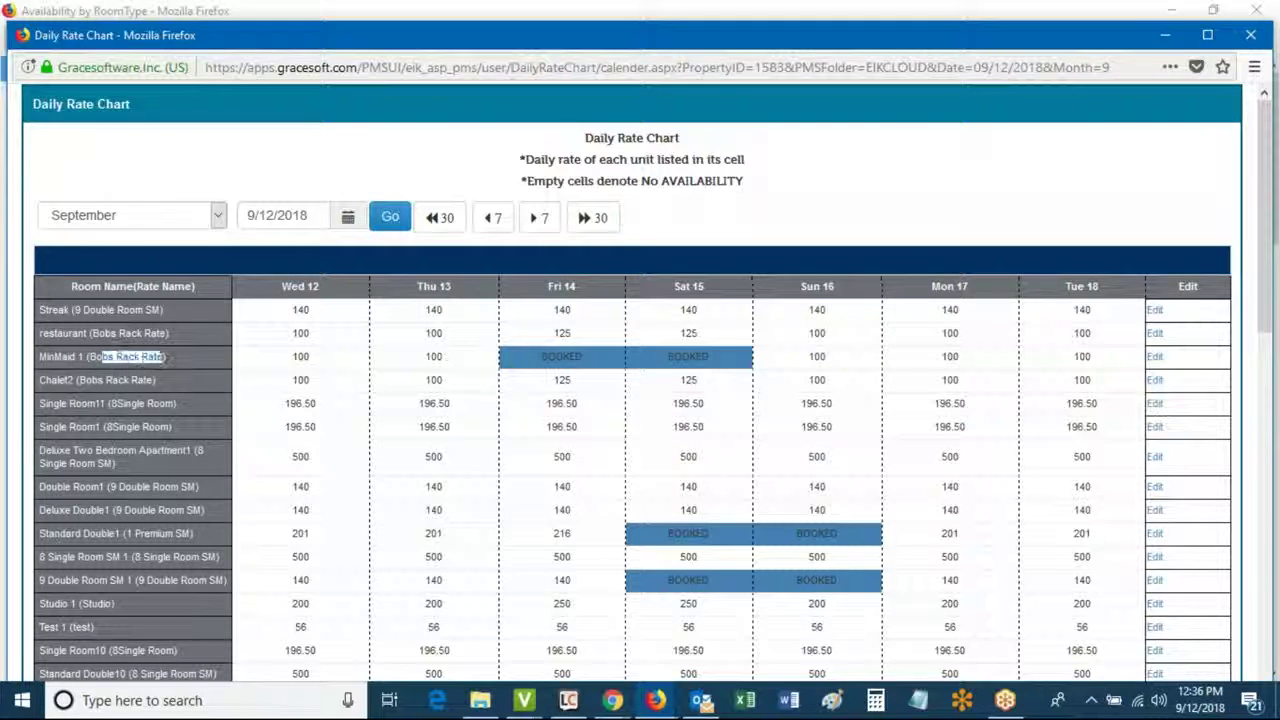
left_click_drag(78, 380, 157, 381)
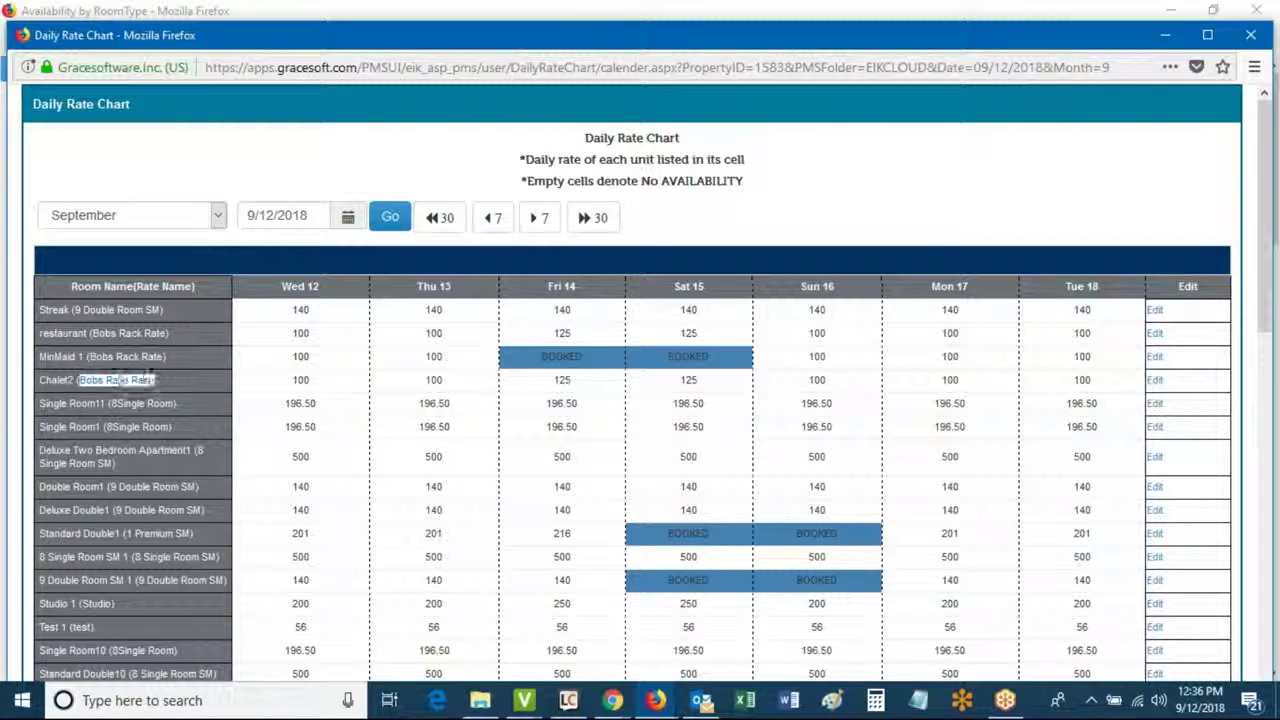
double_click(302, 379)
left_click(406, 384)
double_click(562, 380)
left_click(812, 385)
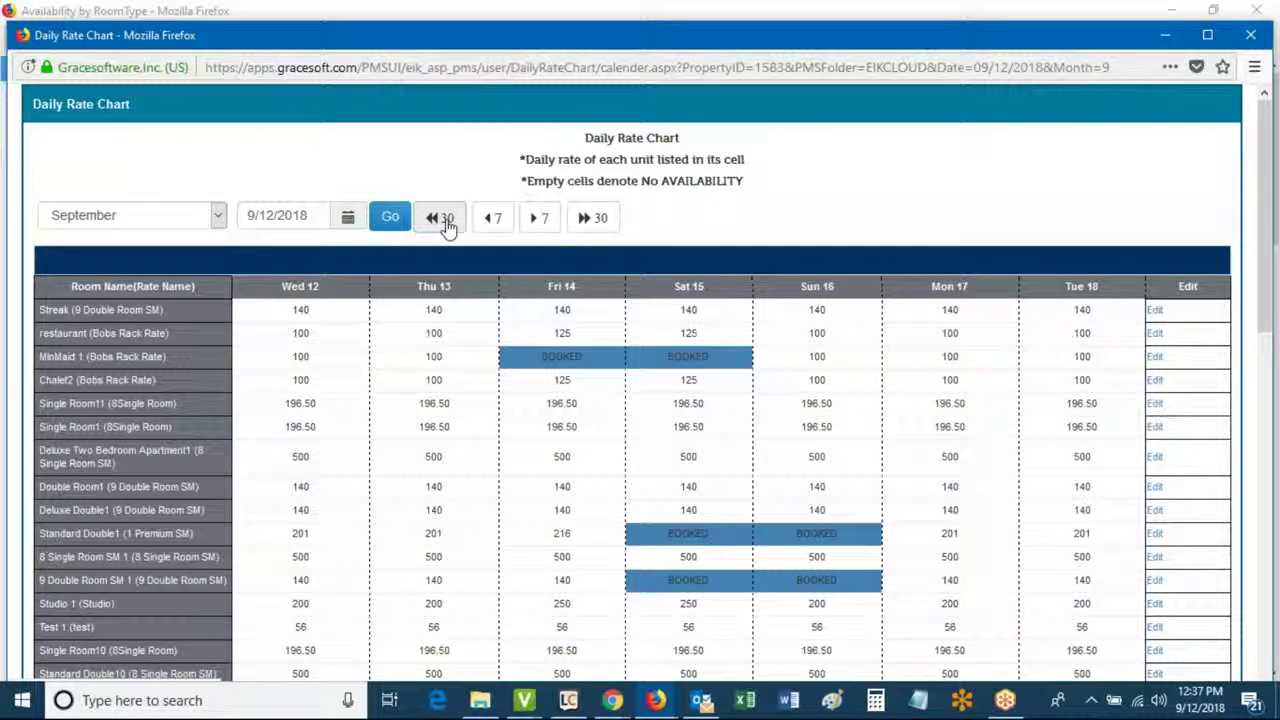
Compare Chalet2's Friday and Saturday rates with its other days from 9/12/2018, and close the Daily Rate Chart.
left_click_drag(251, 216, 307, 216)
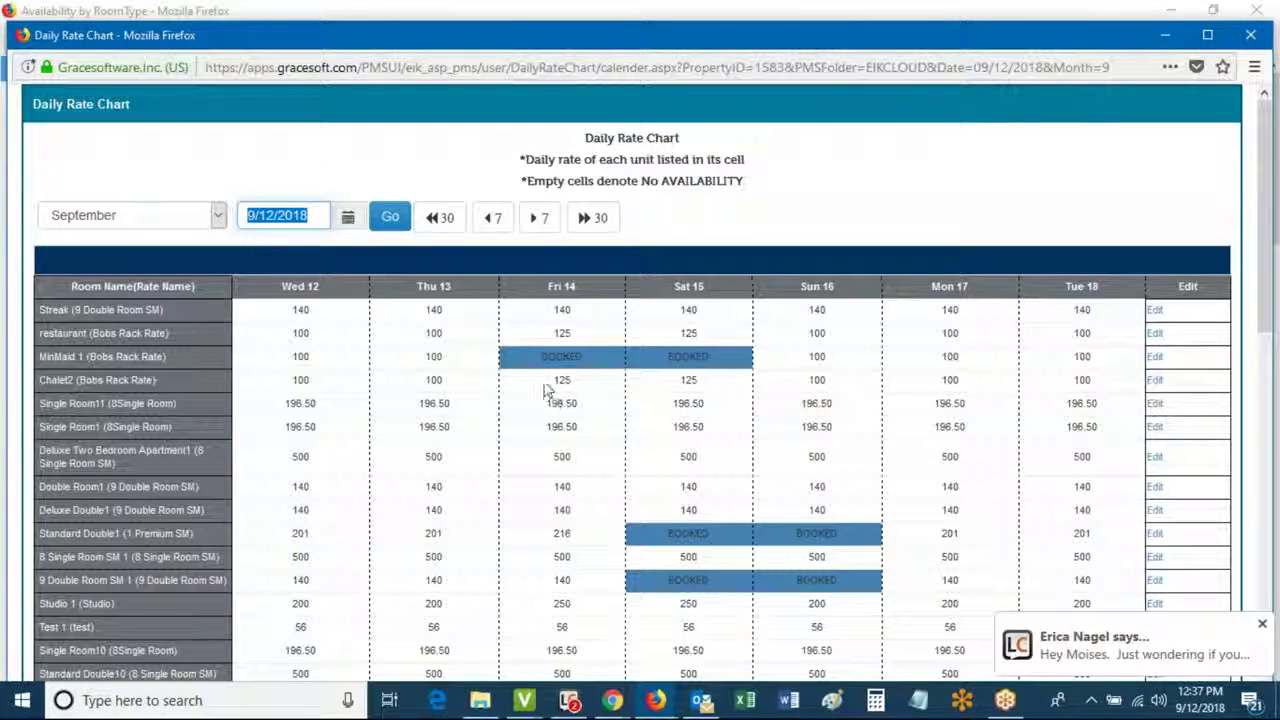
left_click_drag(550, 385, 600, 390)
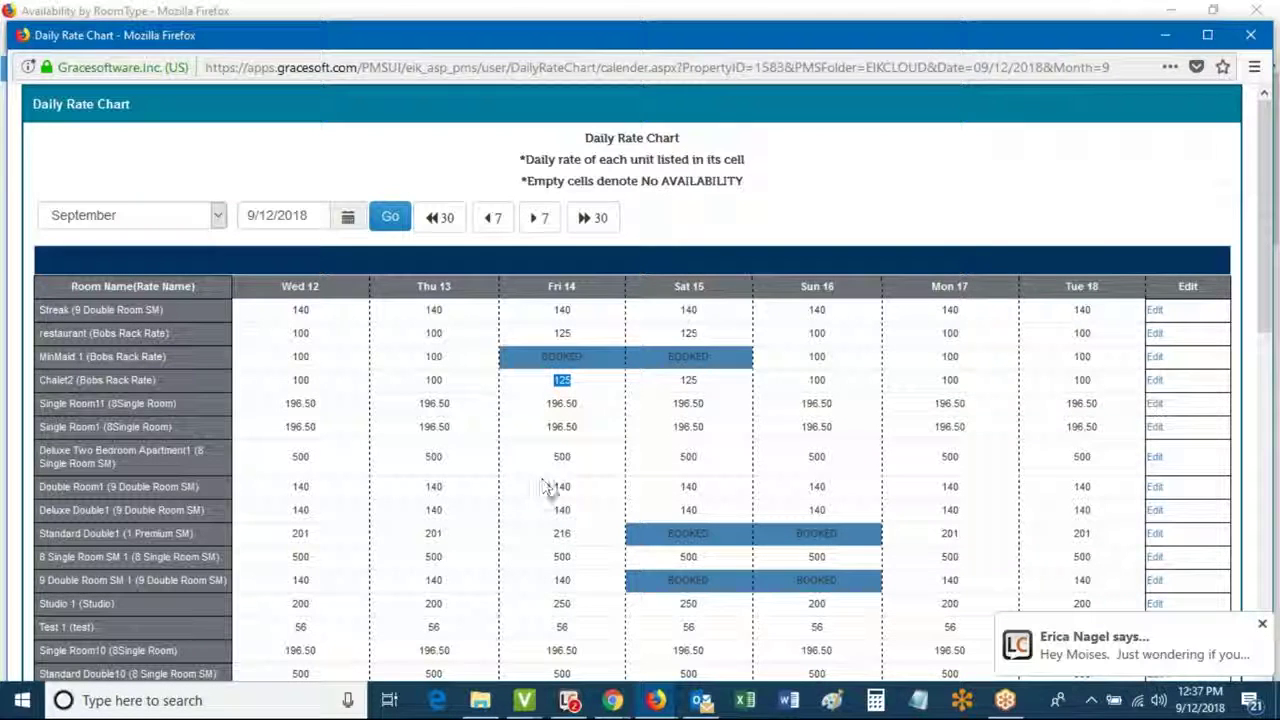
left_click(590, 393)
left_click_drag(555, 383, 597, 387)
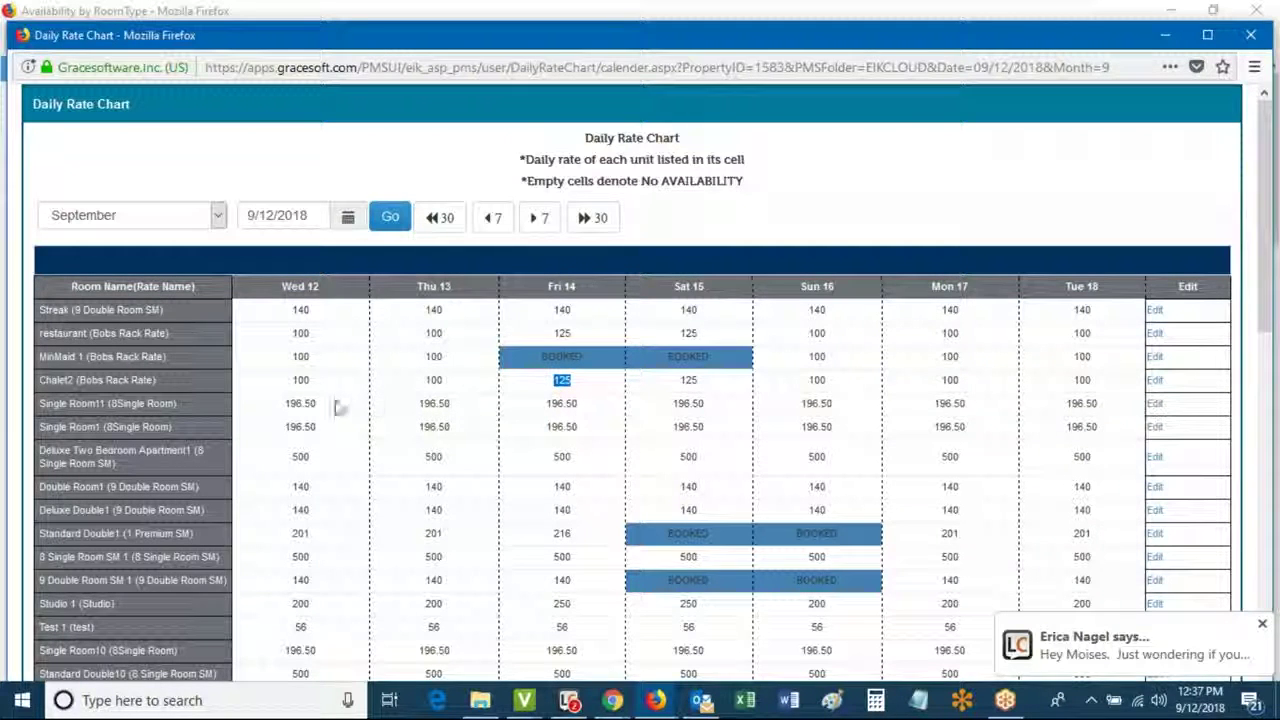
left_click_drag(289, 385, 436, 388)
left_click_drag(552, 388, 575, 387)
left_click(684, 388)
left_click_drag(688, 390, 1098, 398)
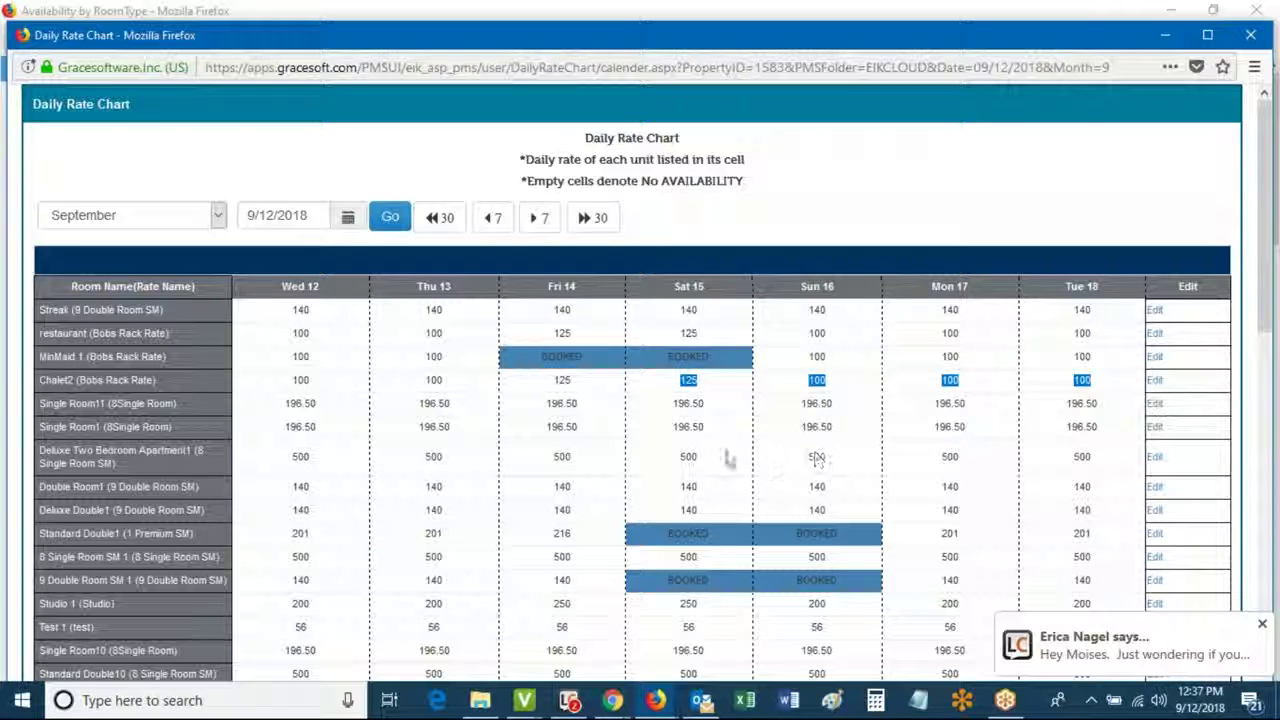
left_click(720, 381)
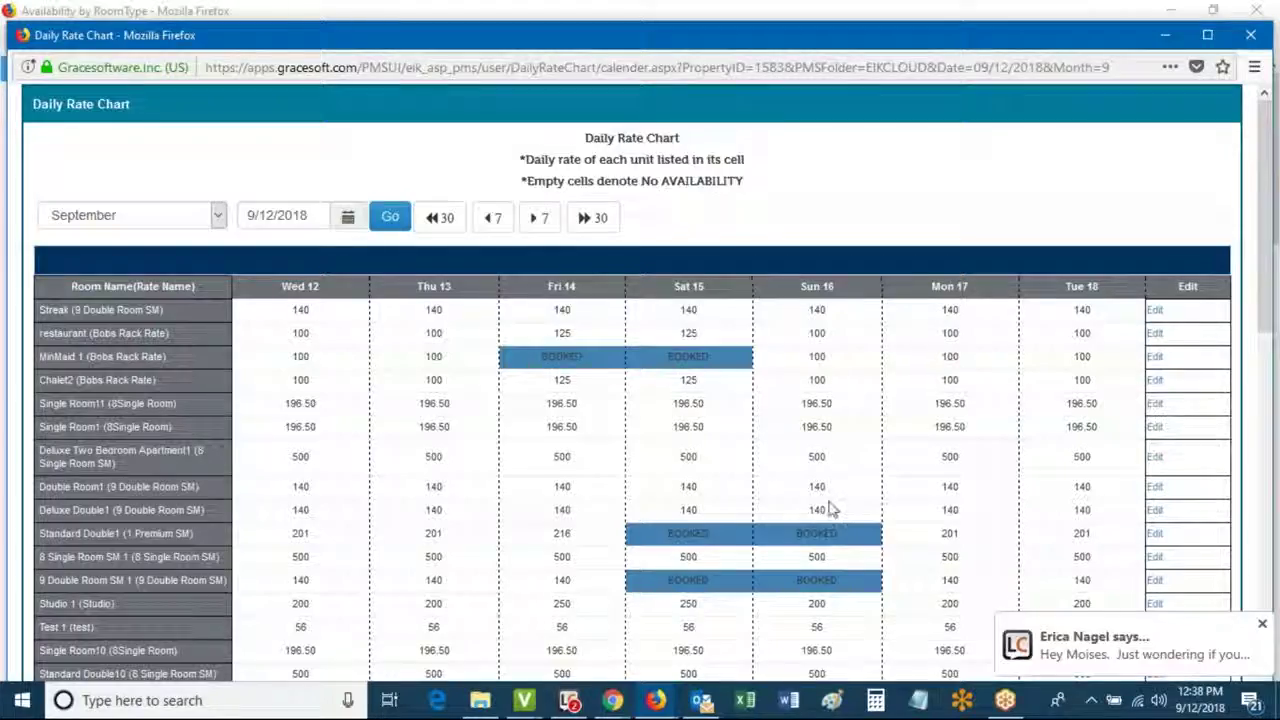
scroll(843, 505, "down", 3)
scroll(850, 490, "up", 3)
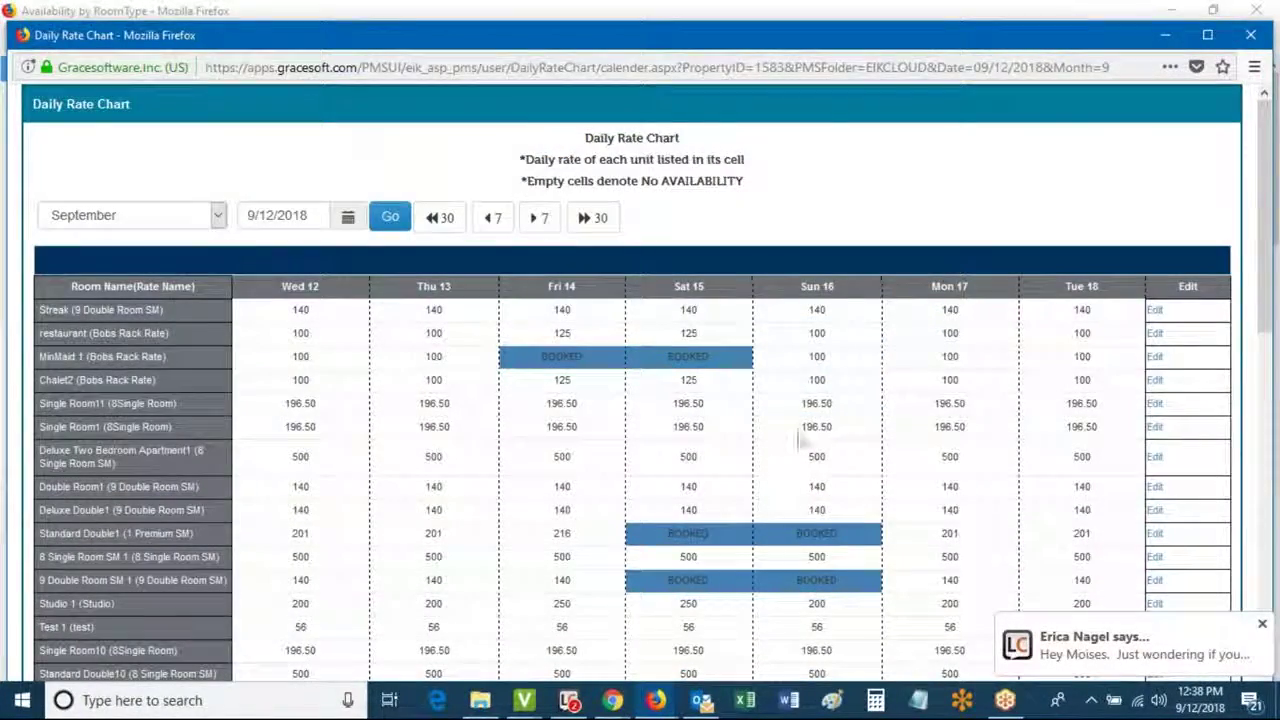
left_click(1250, 35)
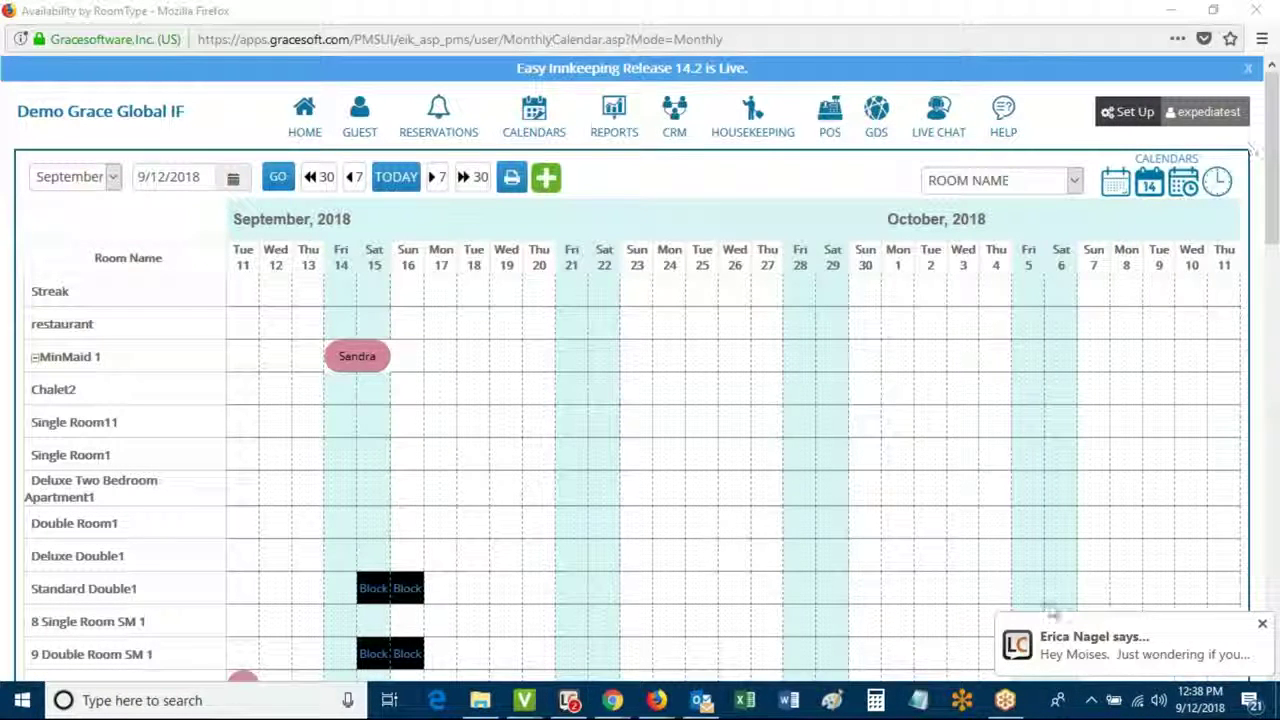
left_click(1262, 627)
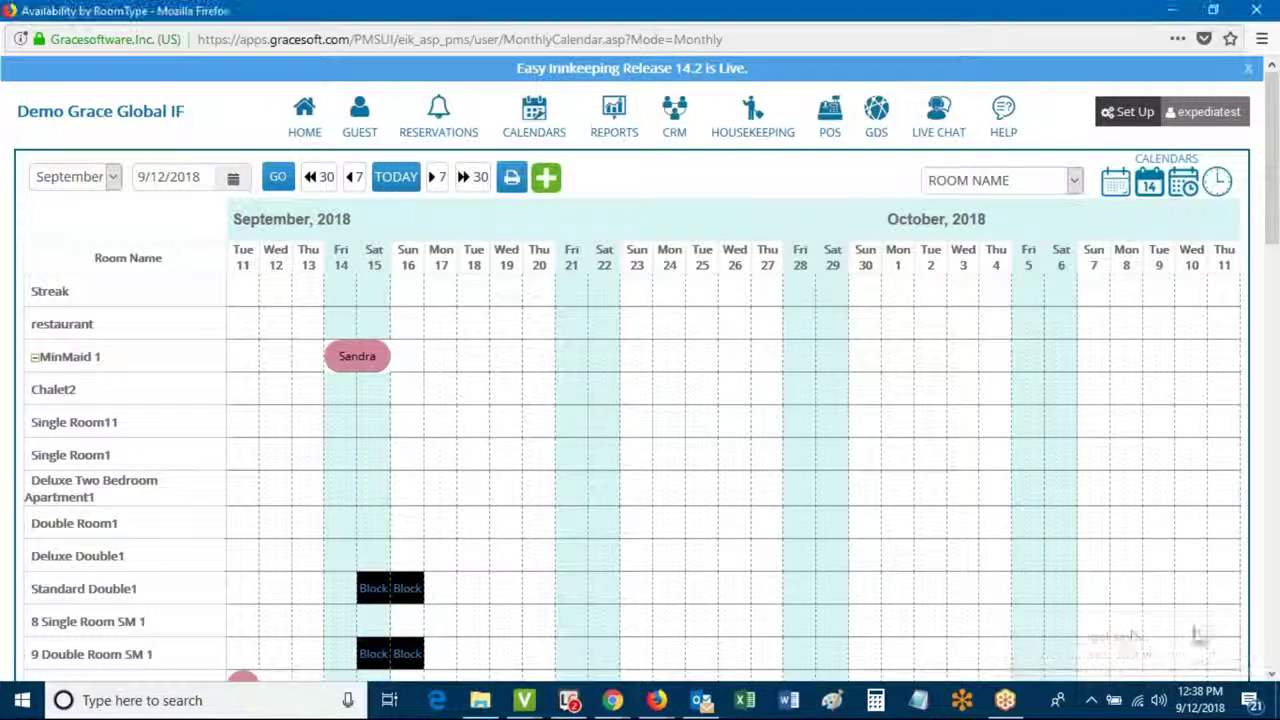